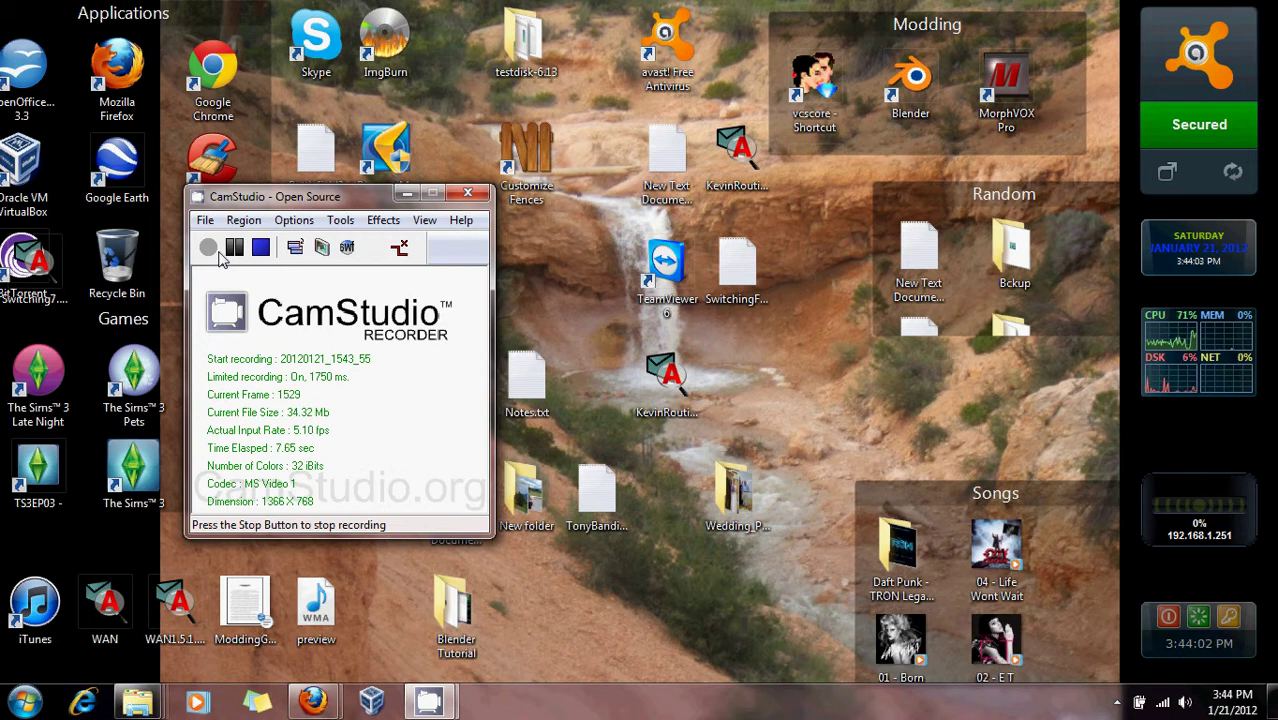
# Step: Open the Blender Tutorial folder from the desktop
pyautogui.doubleClick(455, 588)
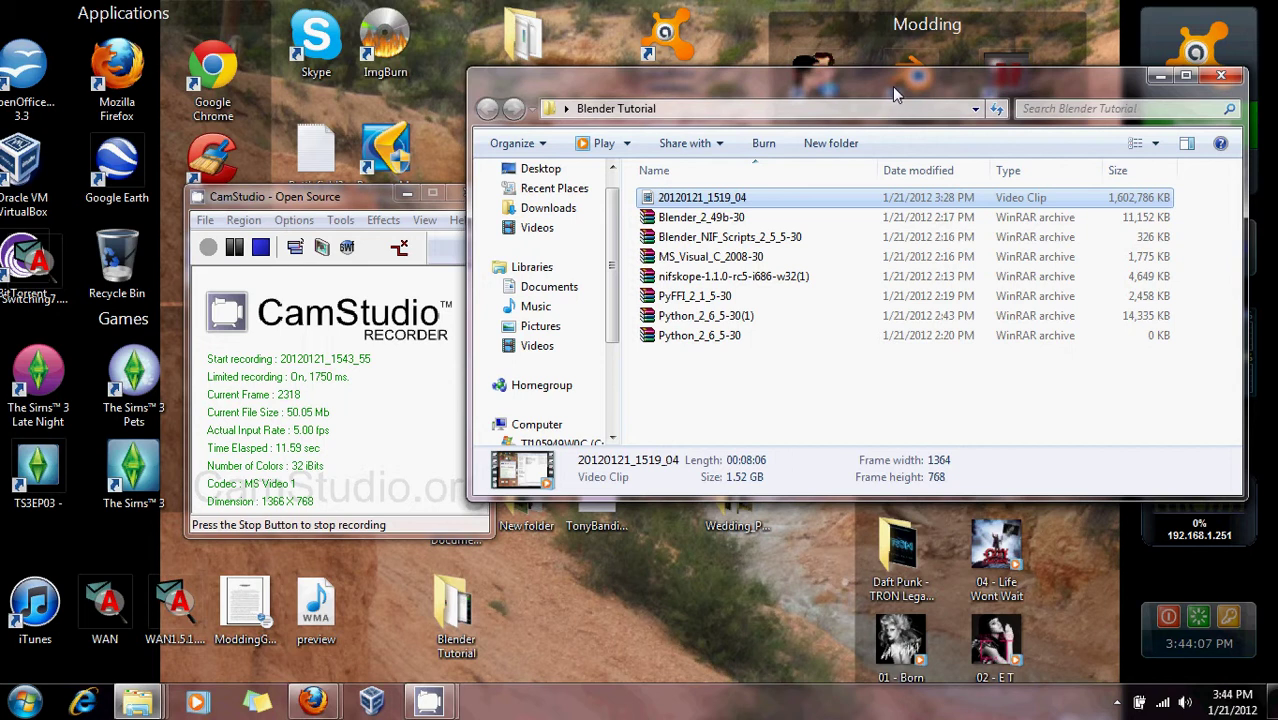
# Step: Dock the folder window left and launch Blender 2.49b.exe from the Blender_2_49b-30 archive
pyautogui.moveTo(892, 86); pyautogui.dragTo(2, 176)
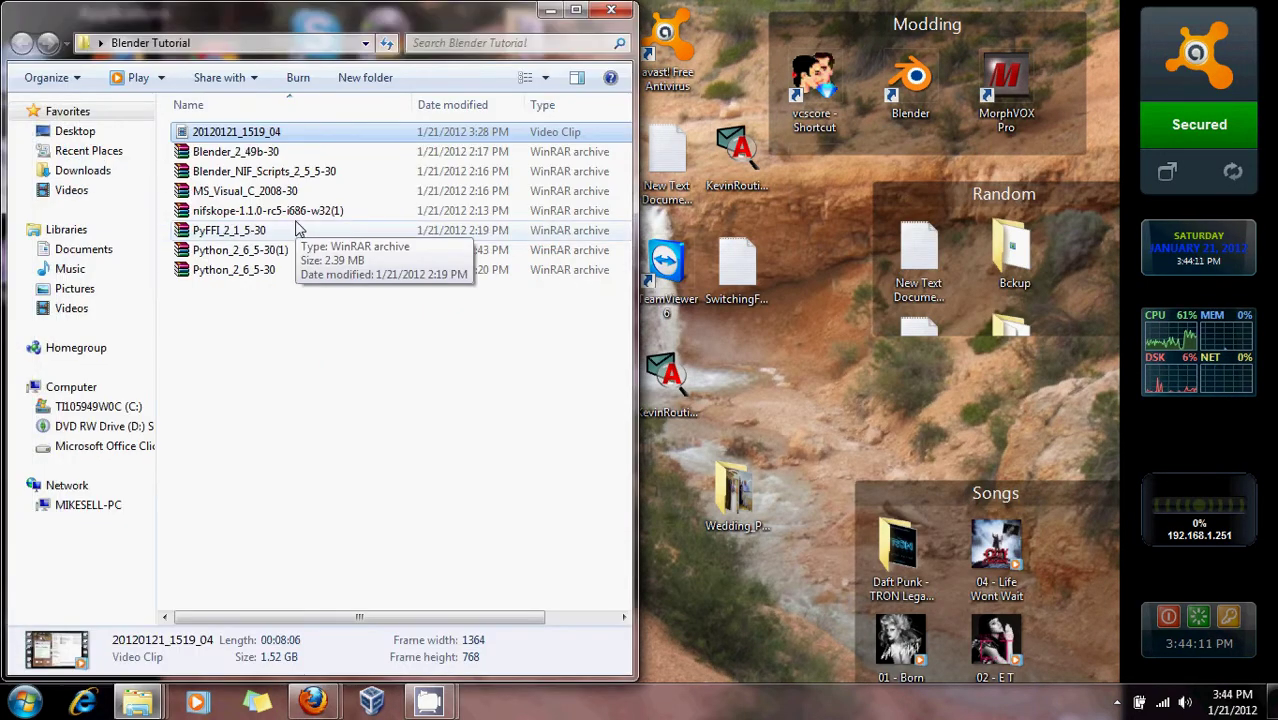
pyautogui.doubleClick(205, 152)
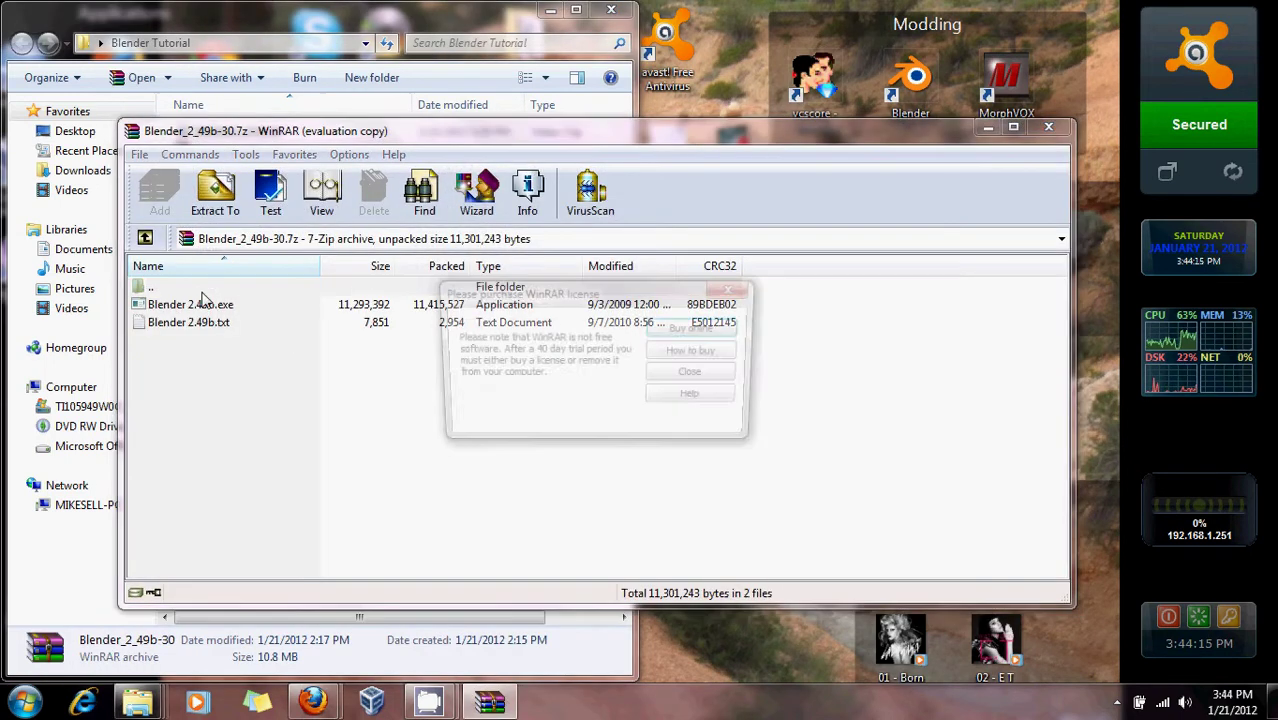
pyautogui.click(736, 290)
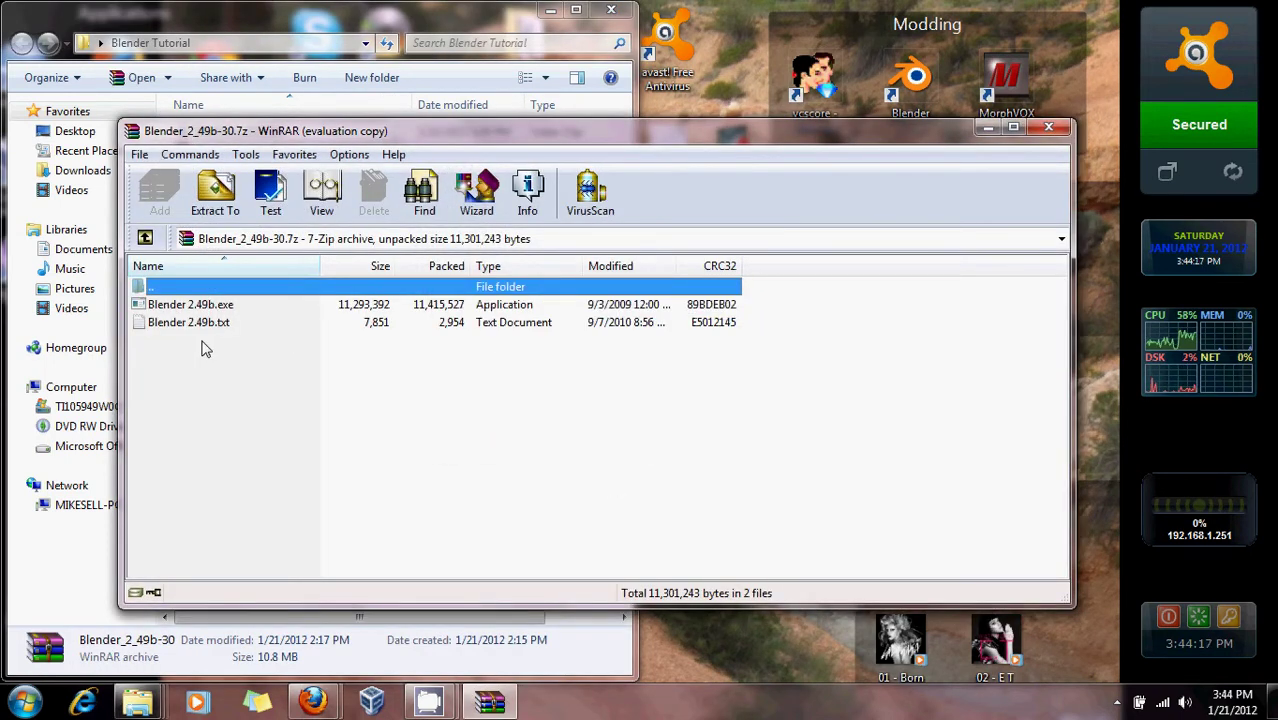
pyautogui.doubleClick(166, 304)
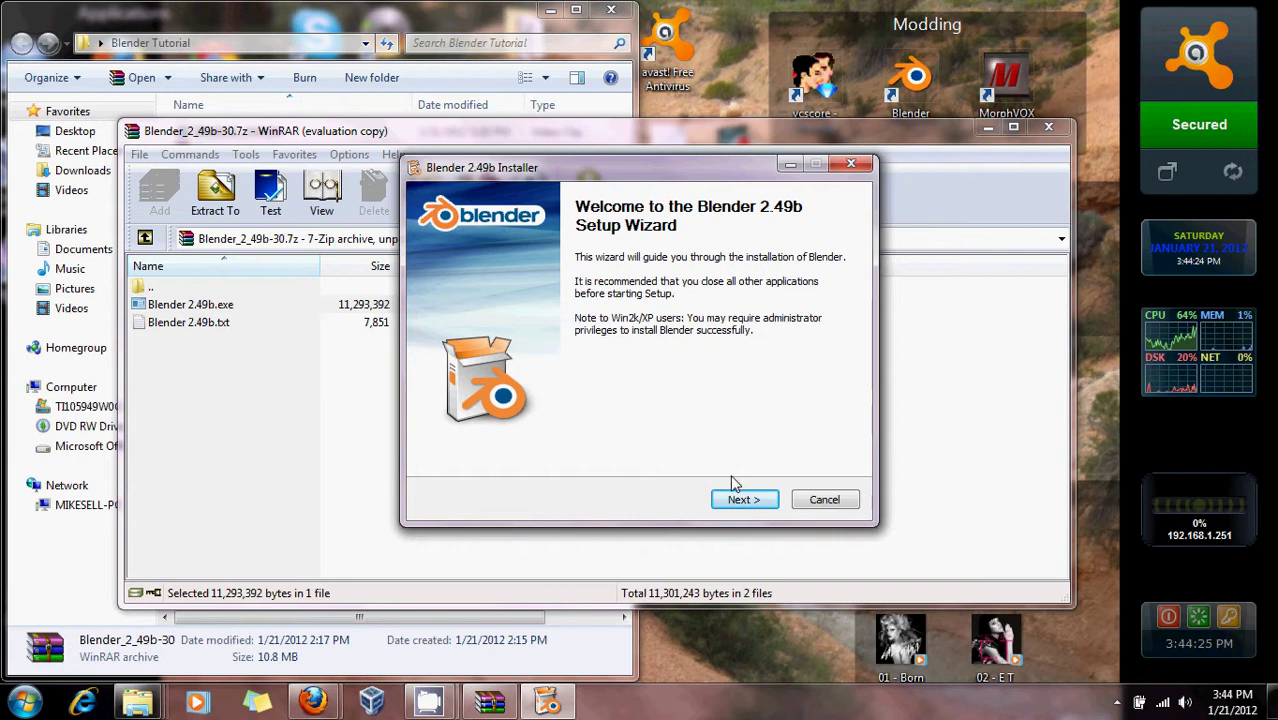
# Step: Accept the licence, keep default components and folder, and store user data in the installation directory
pyautogui.click(736, 495)
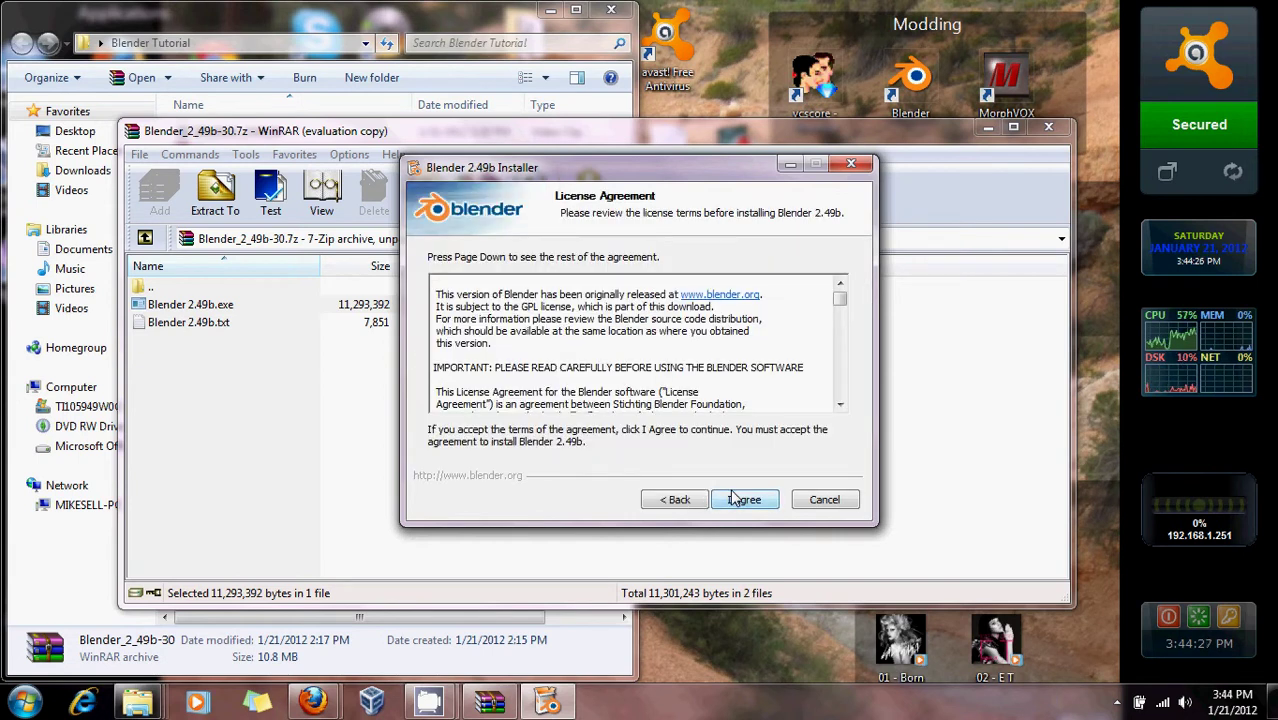
pyautogui.click(736, 497)
pyautogui.click(736, 498)
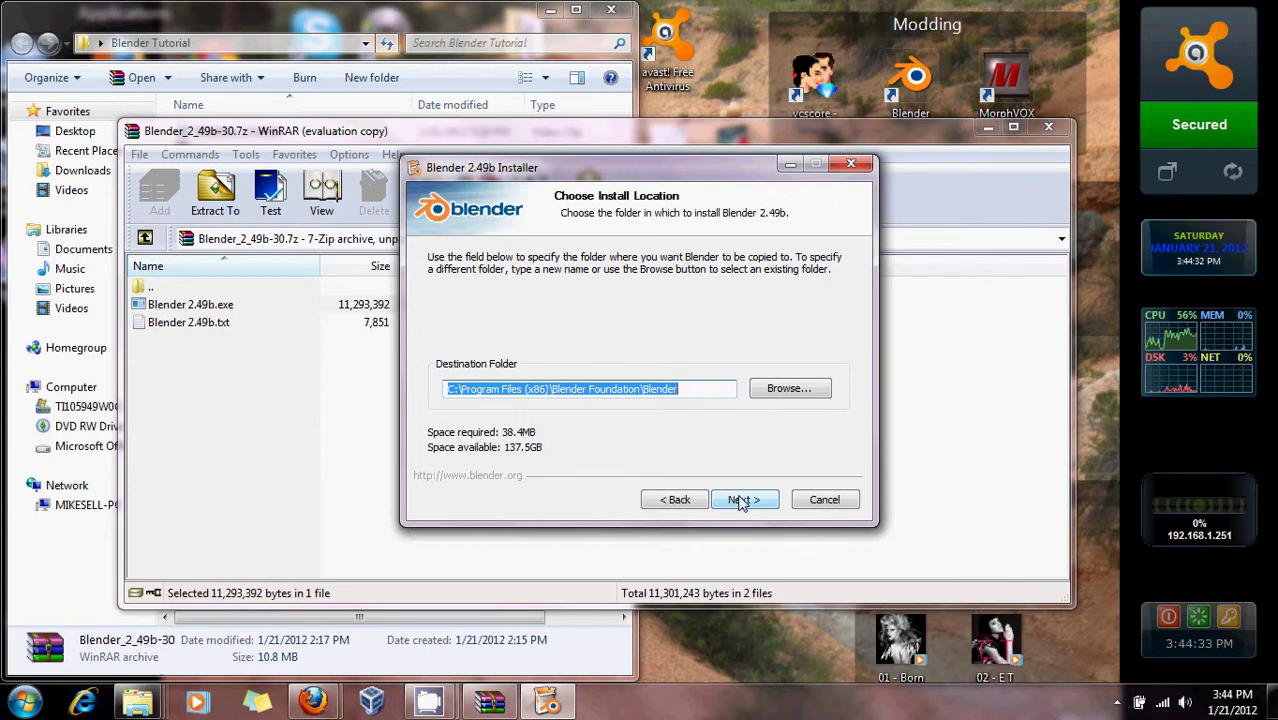
pyautogui.click(737, 499)
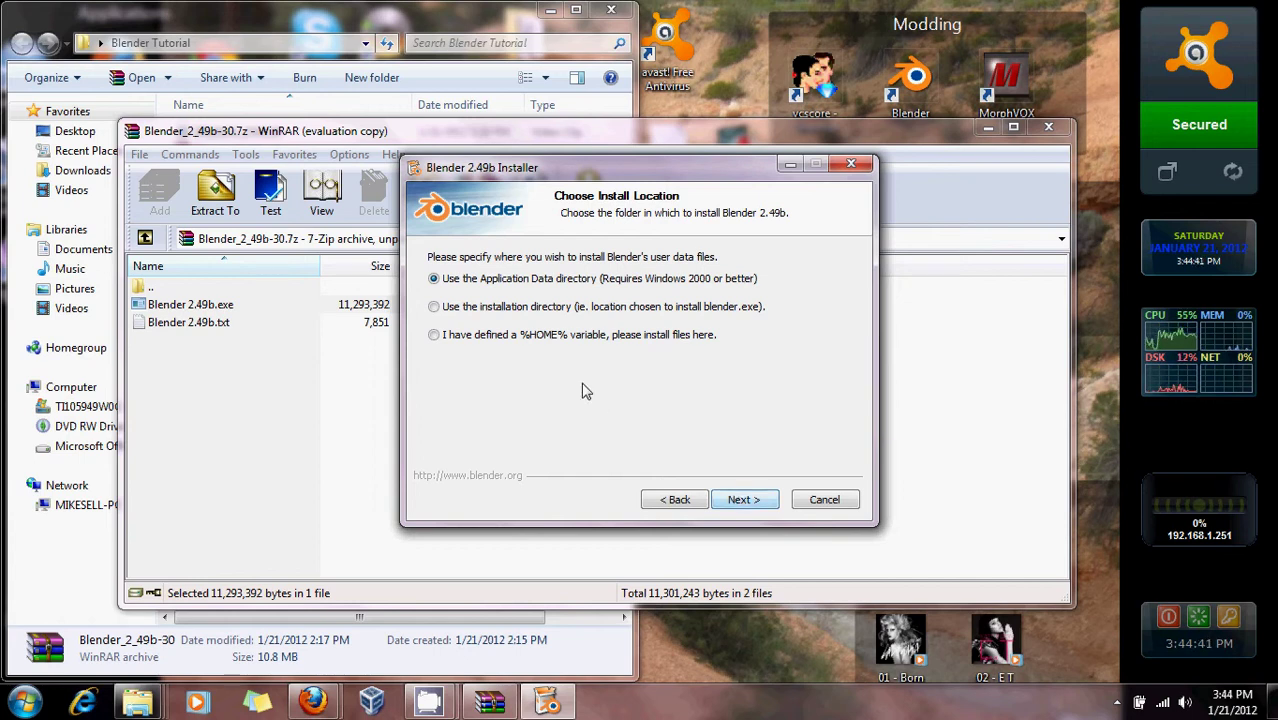
pyautogui.click(541, 313)
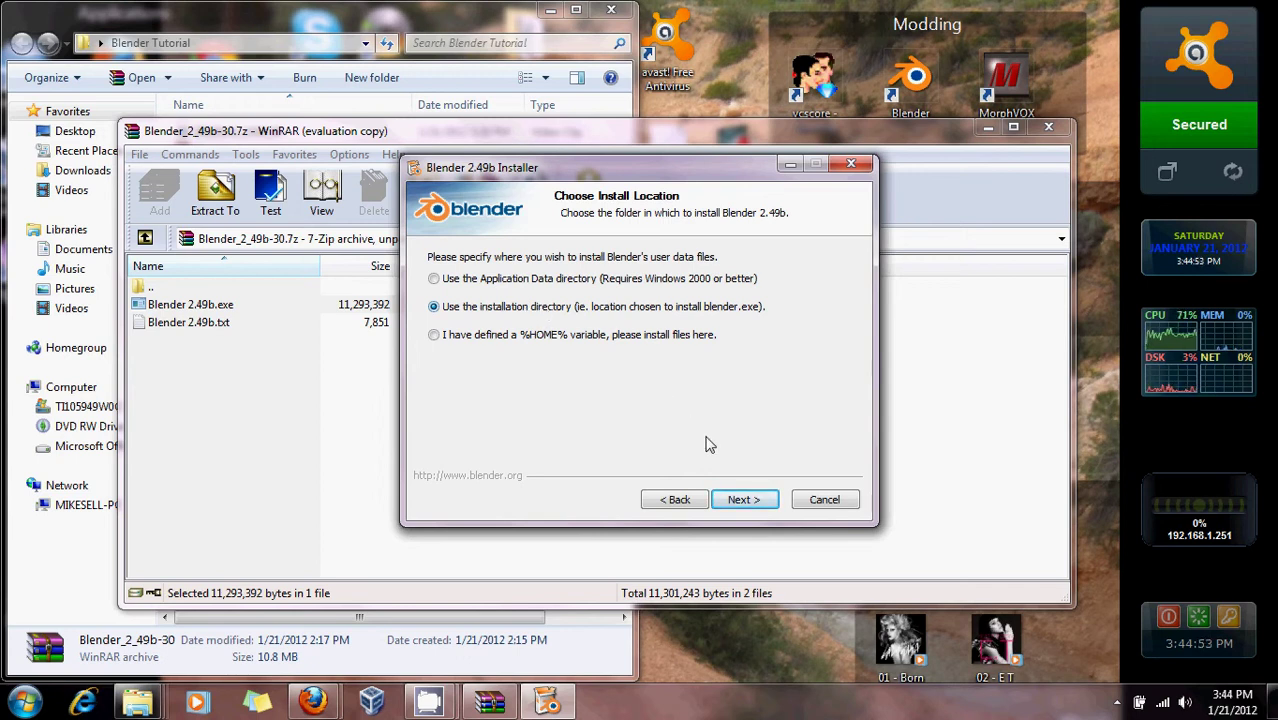
# Step: Install Blender with existing settings migrated, acknowledge the dll notice, and return to the tutorial folder
pyautogui.click(750, 507)
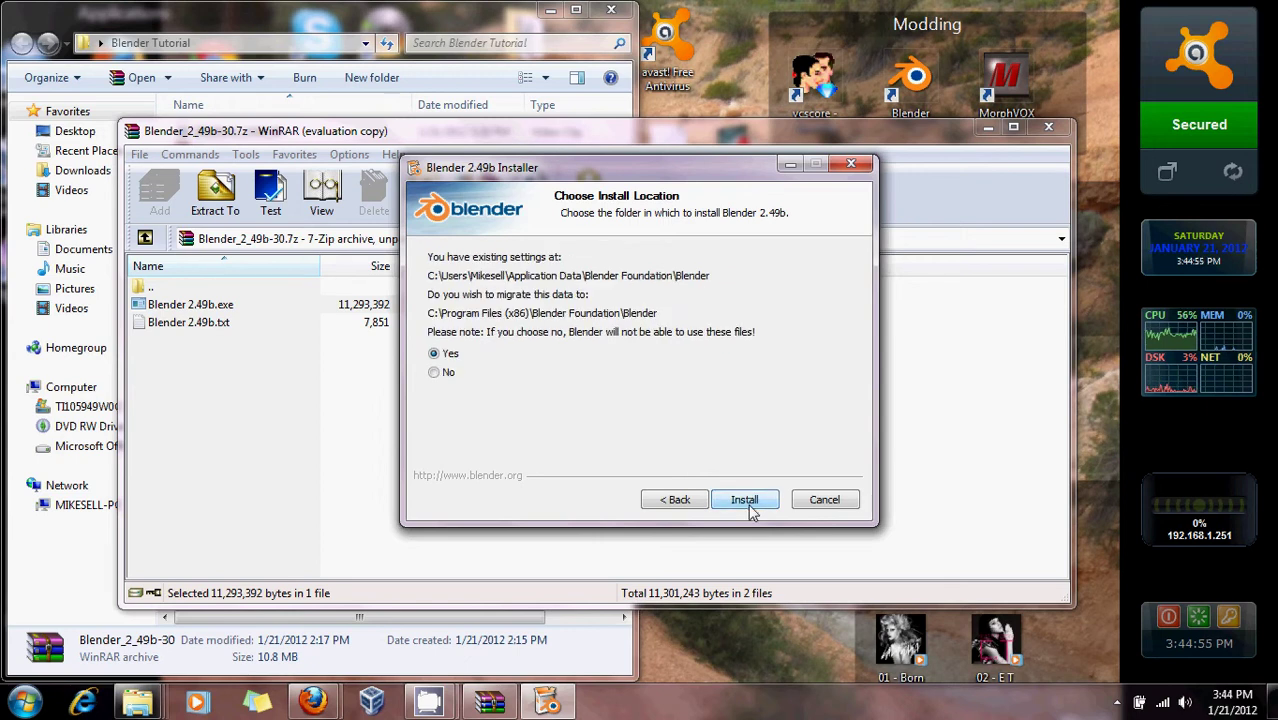
pyautogui.click(752, 505)
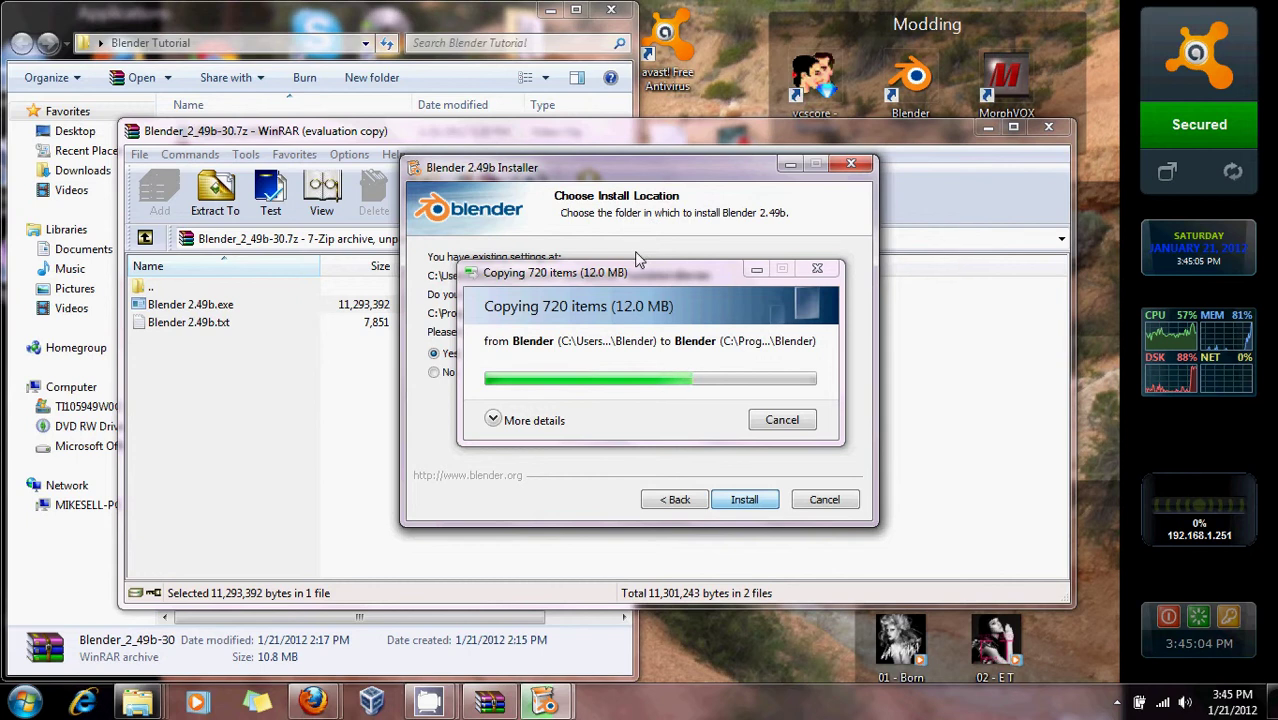
pyautogui.moveTo(629, 276); pyautogui.dragTo(708, 428)
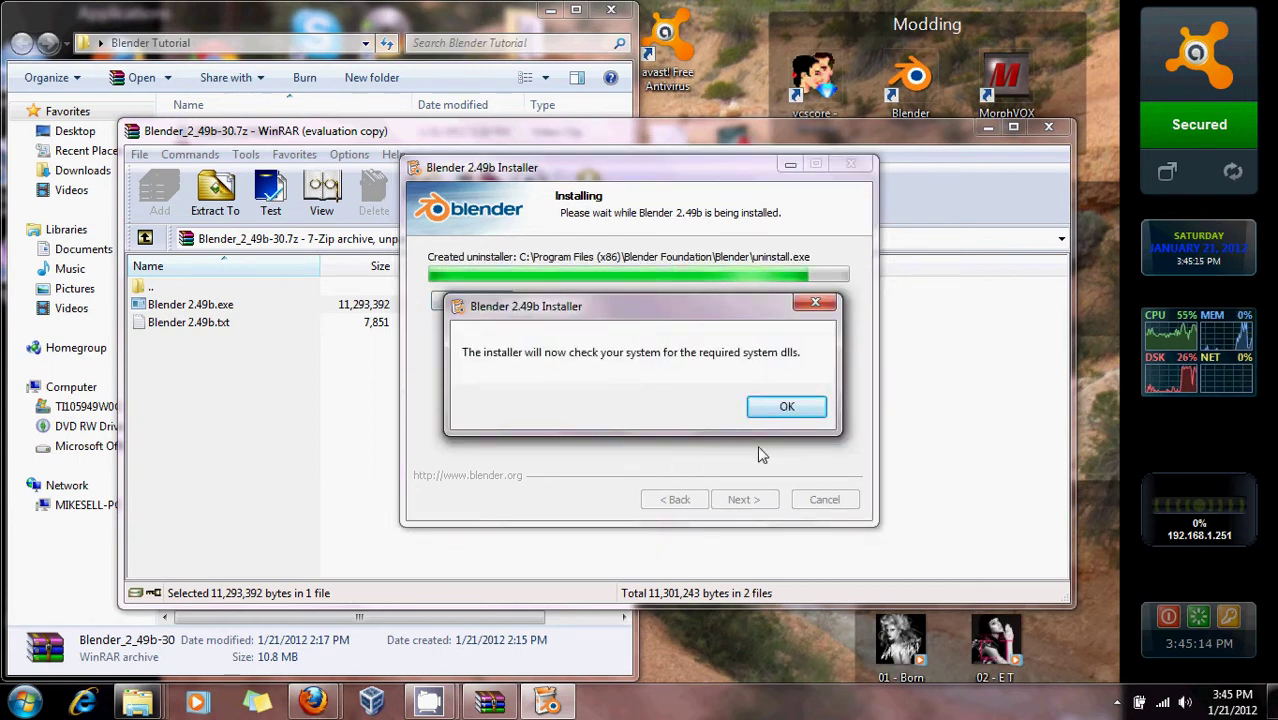
pyautogui.click(786, 406)
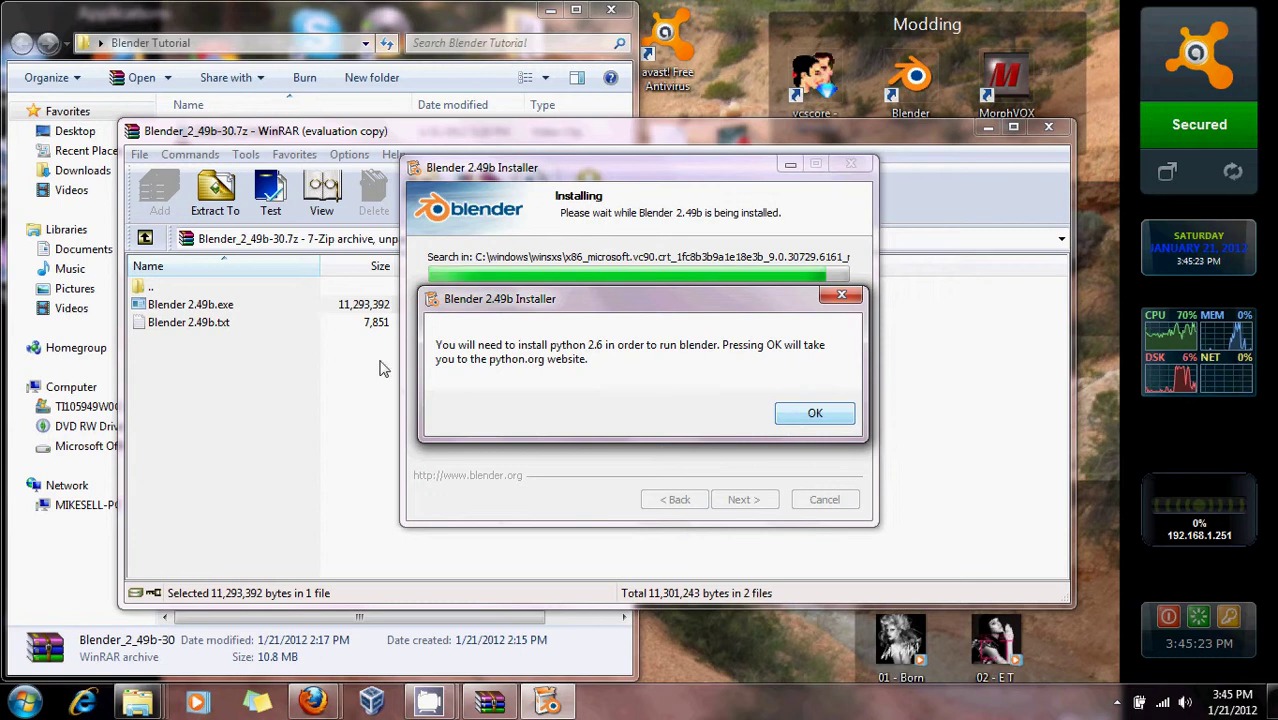
pyautogui.click(352, 22)
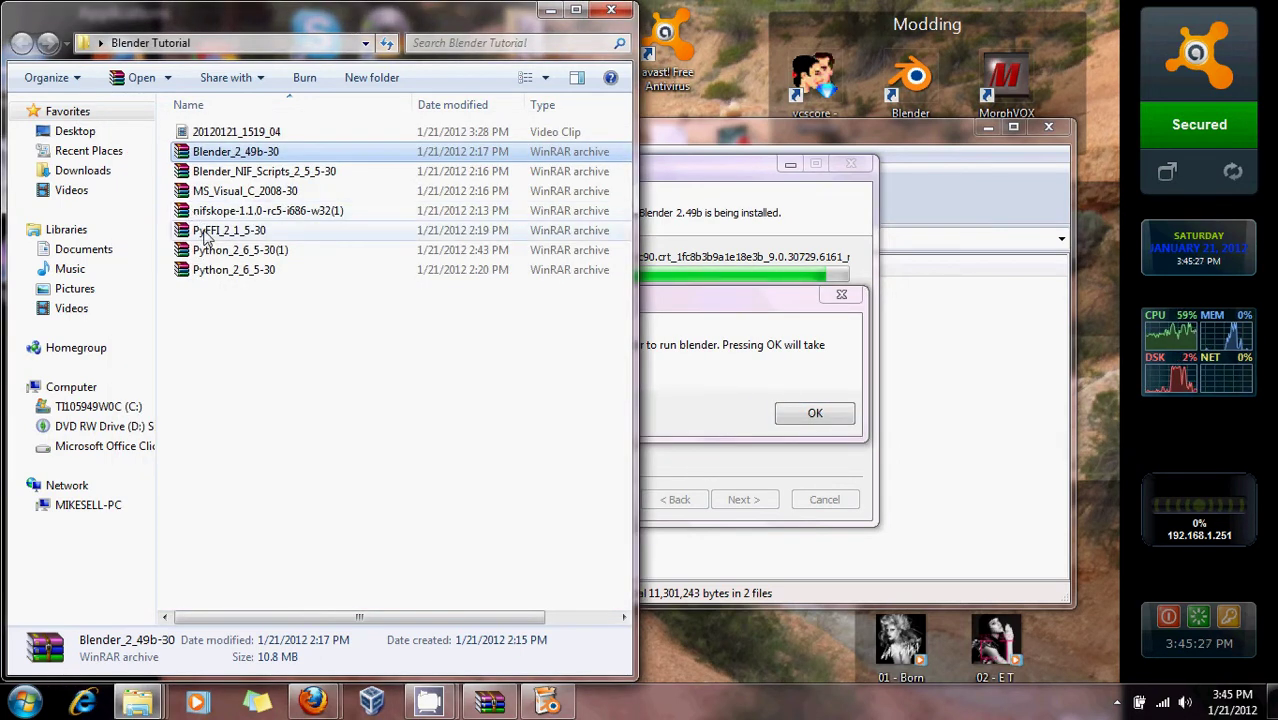
# Step: Launch python-2.6.5.msi from the Python_2_6_5-30(1) archive, dismissing the WinRAR reminder
pyautogui.doubleClick(207, 252)
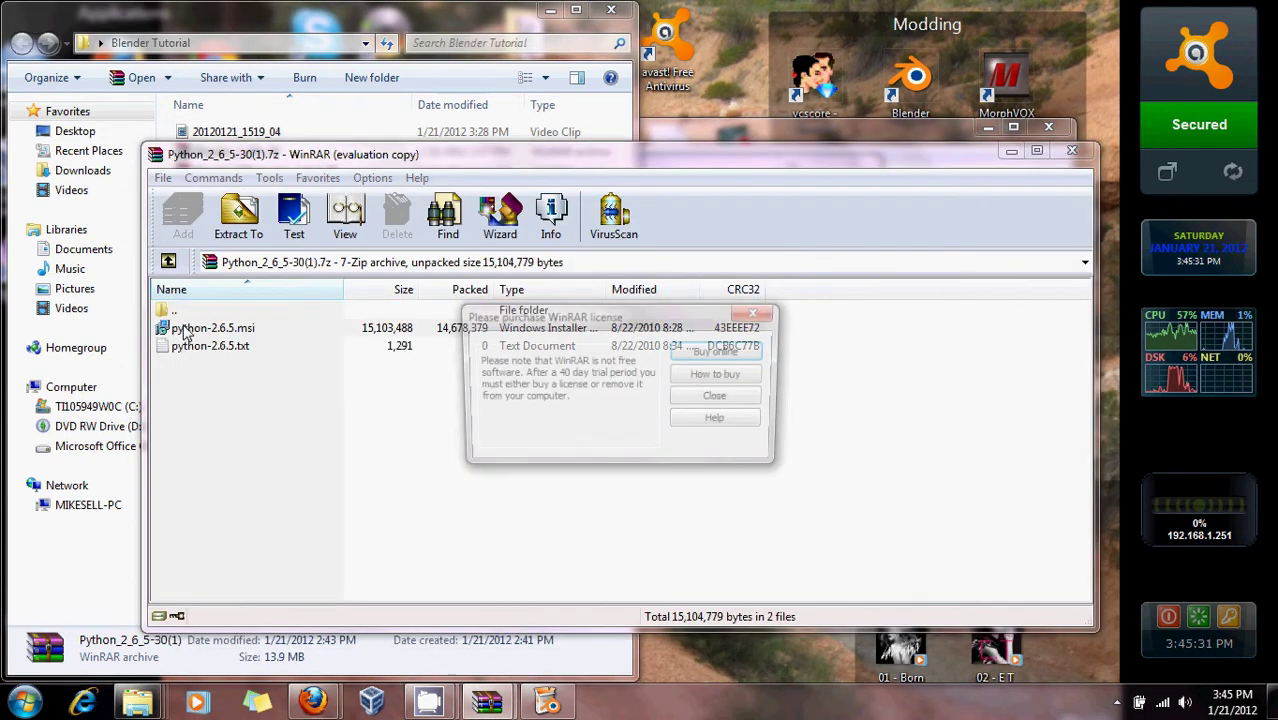
pyautogui.click(759, 315)
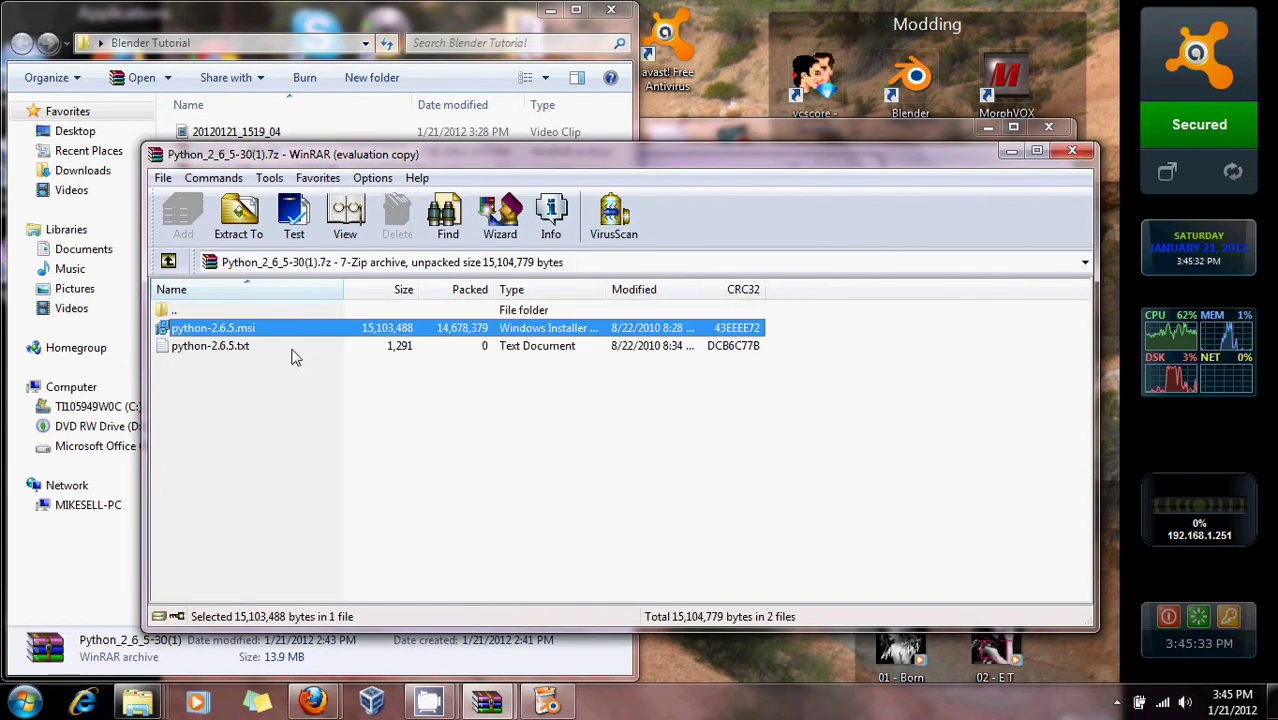
pyautogui.doubleClick(255, 330)
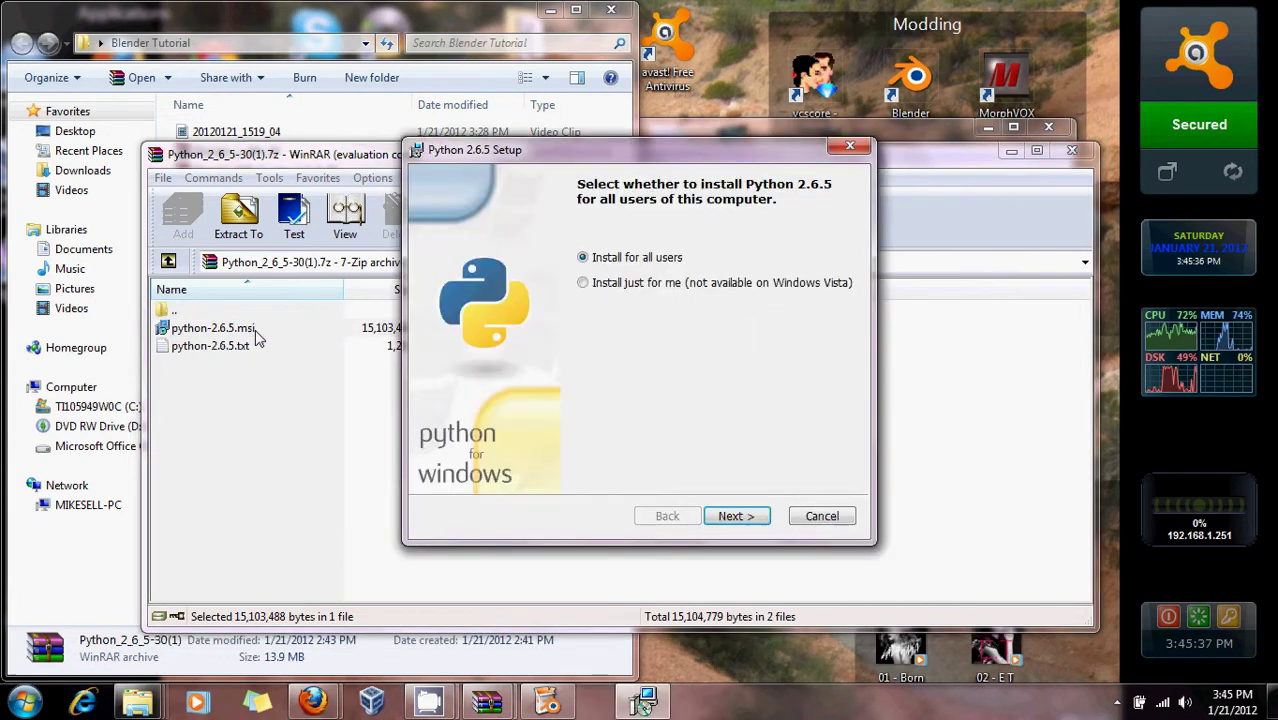
# Step: Install Python 2.6.5 for all users into C:\Python26\ with the default features
pyautogui.click(736, 516)
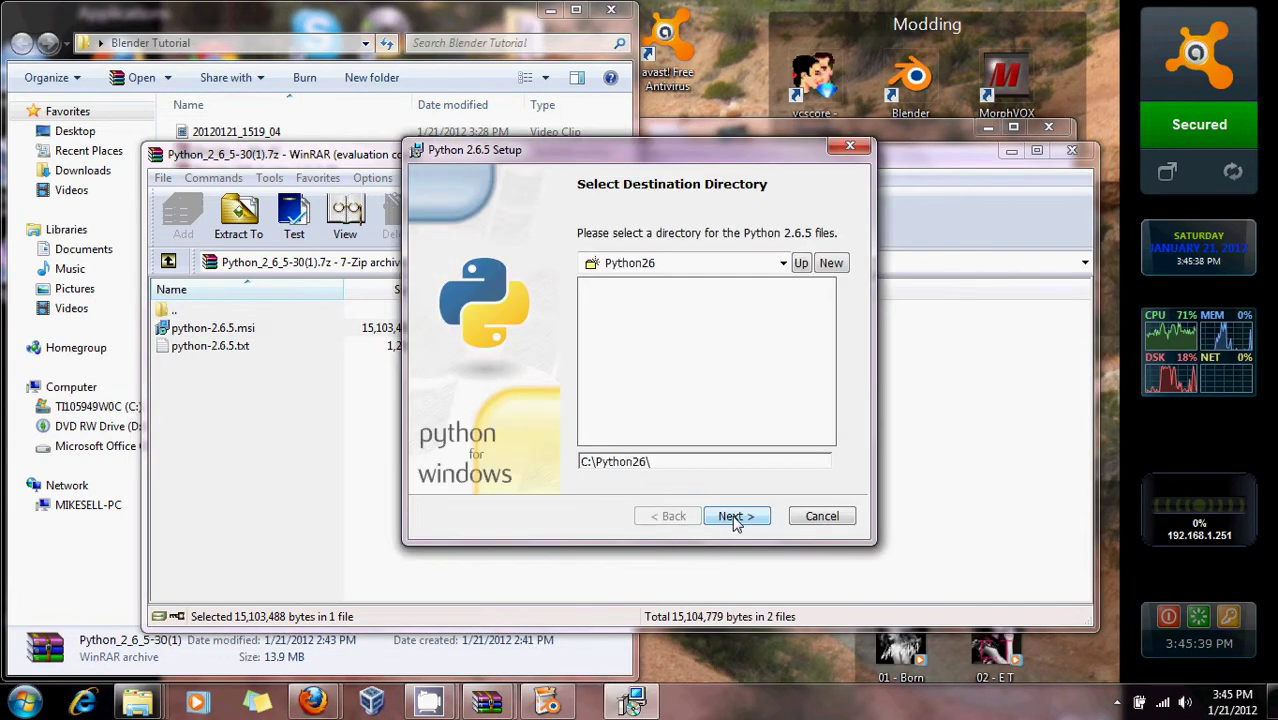
pyautogui.click(735, 518)
pyautogui.click(736, 518)
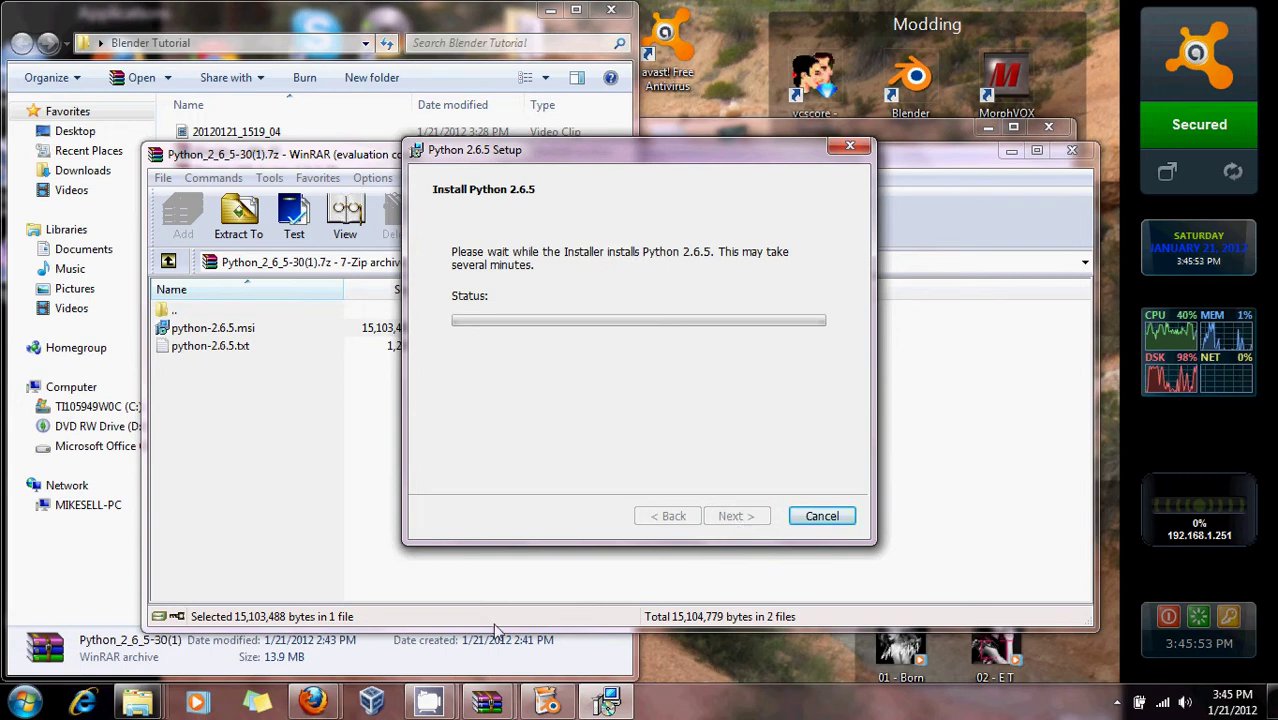
pyautogui.click(607, 703)
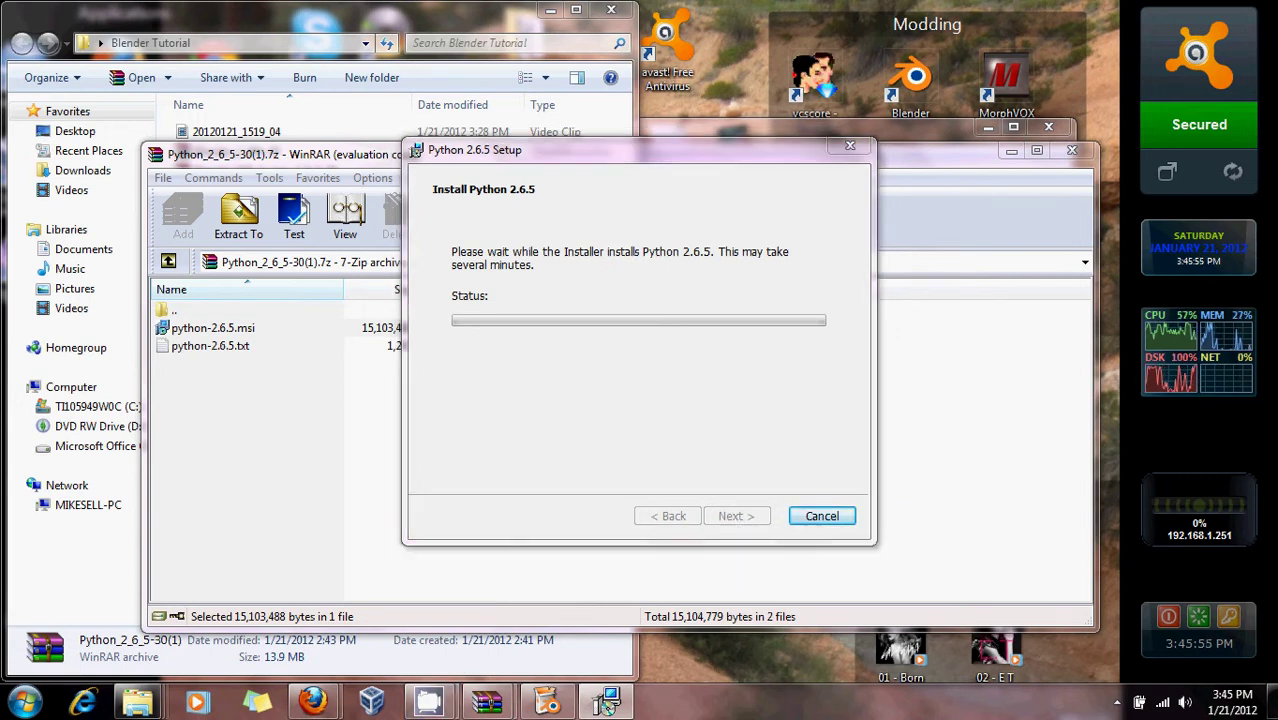
pyautogui.click(707, 374)
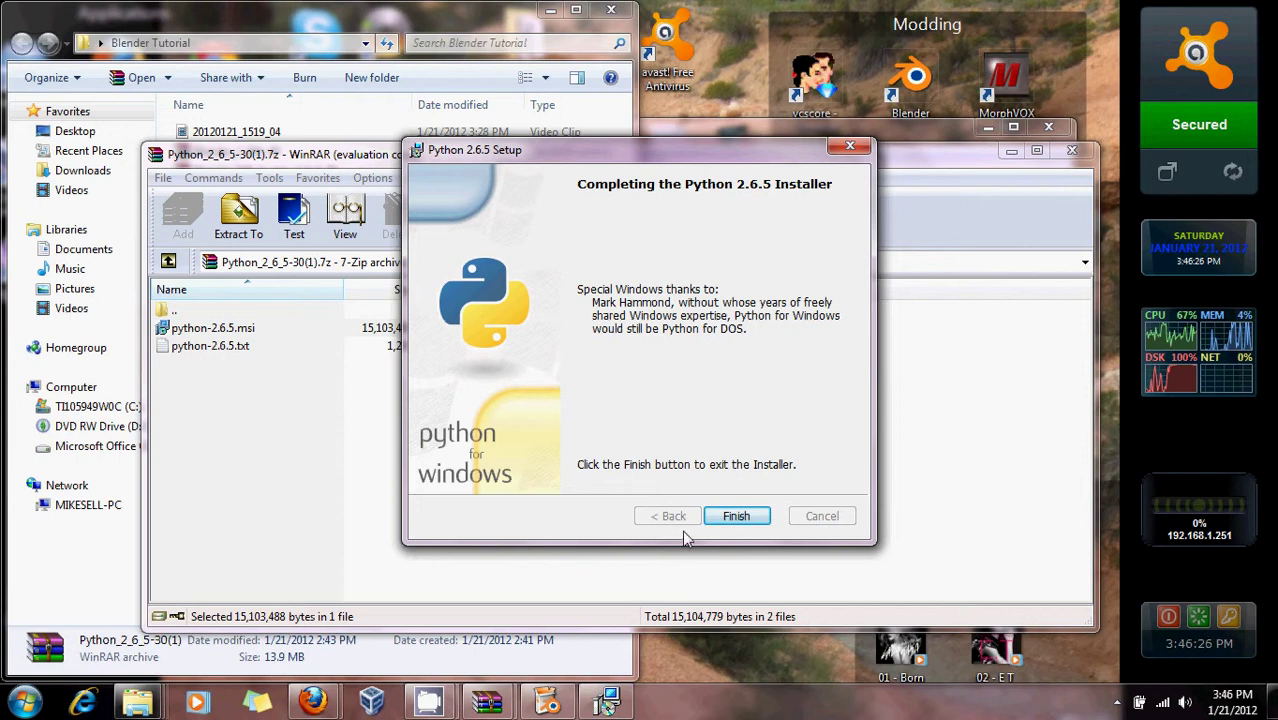
# Step: Finish the Python installer, close its archive, and launch PyFFI-2.1.5.win32.exe from PyFFI_2_1_5-30
pyautogui.click(740, 516)
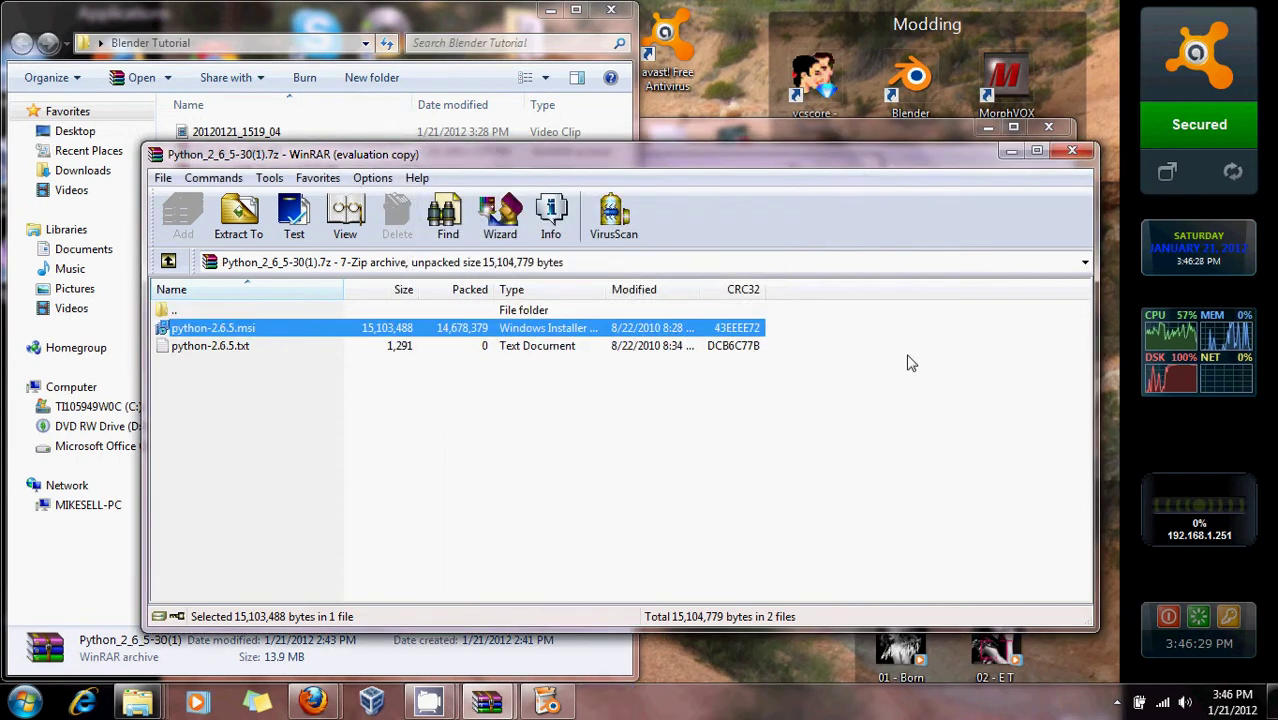
pyautogui.click(1072, 151)
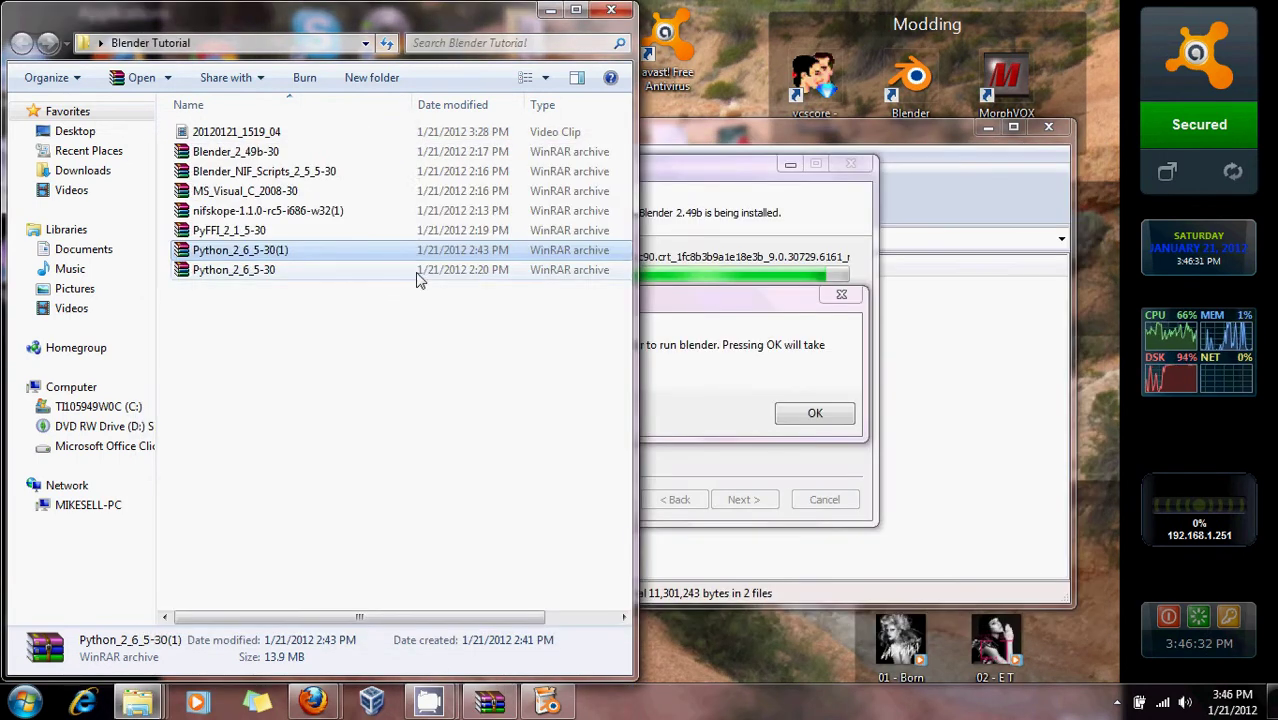
pyautogui.click(215, 232)
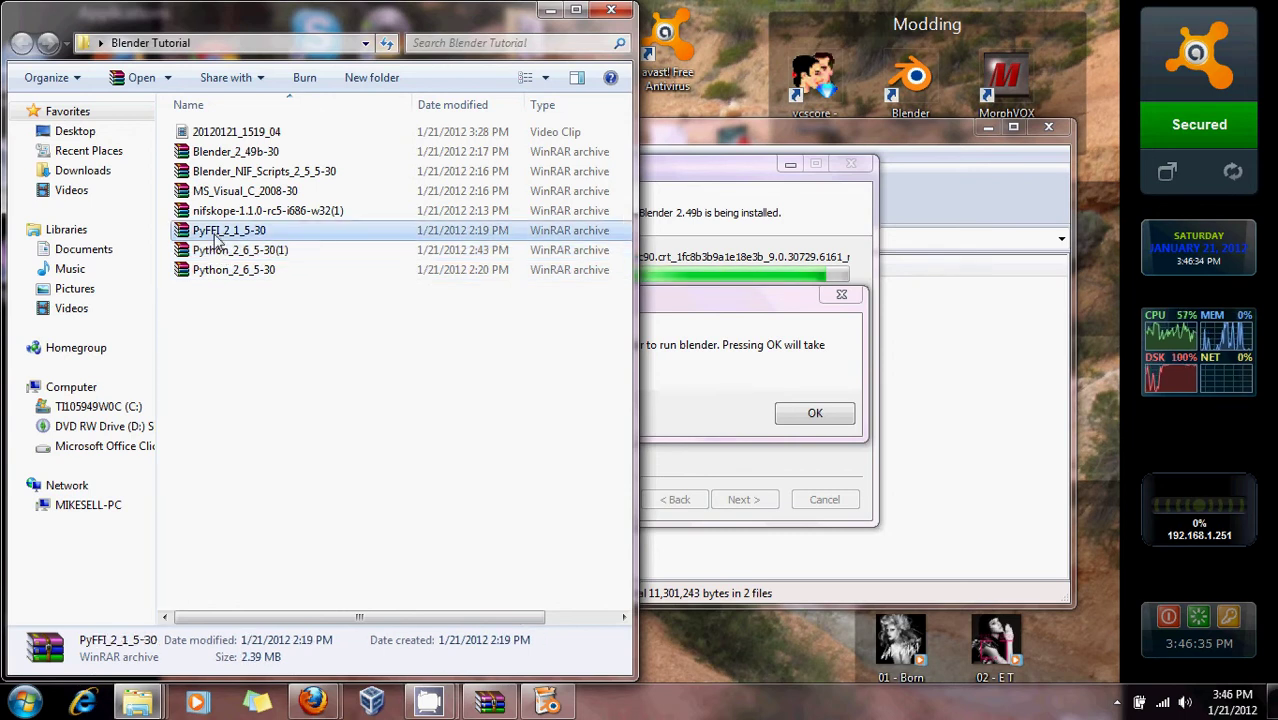
pyautogui.doubleClick(214, 232)
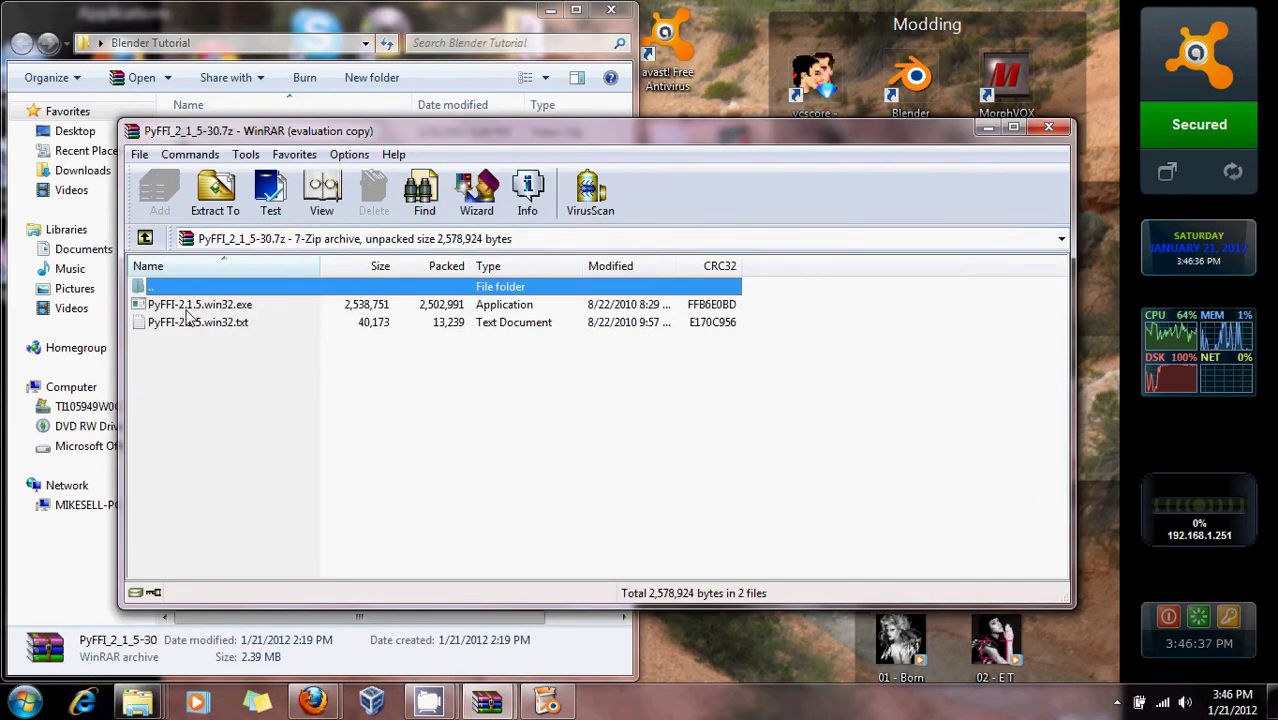
pyautogui.doubleClick(196, 305)
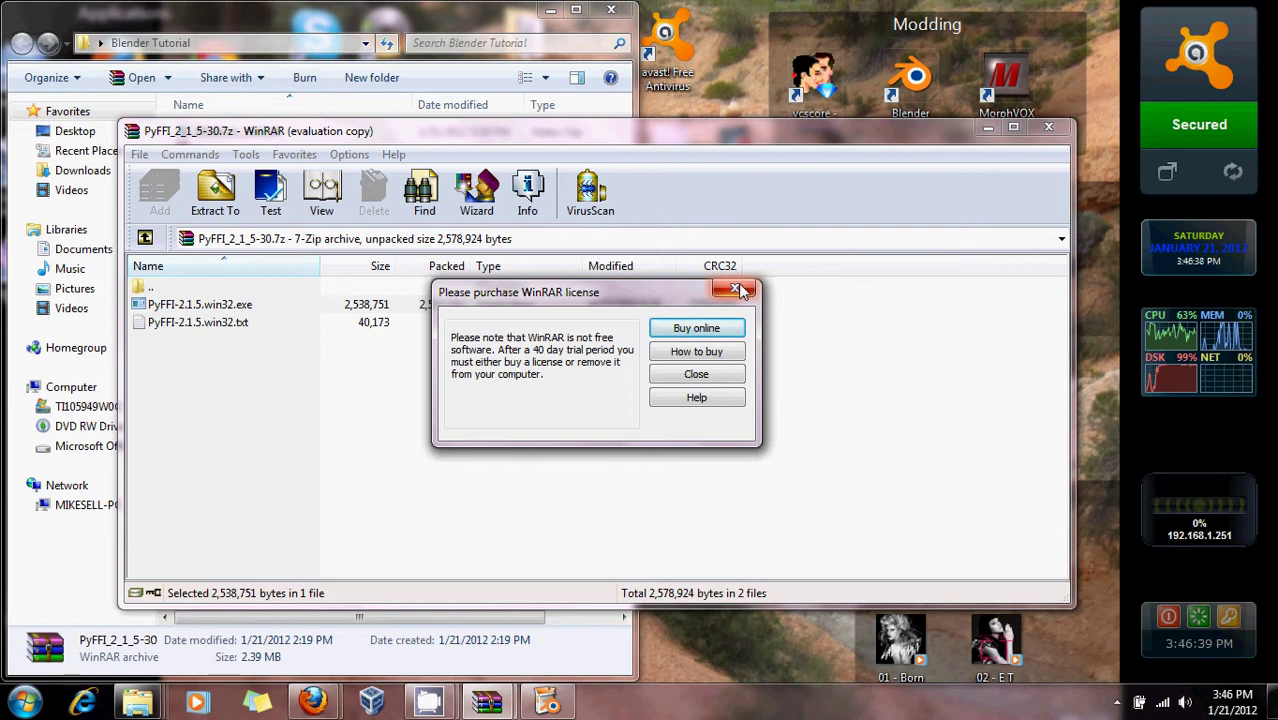
pyautogui.click(734, 289)
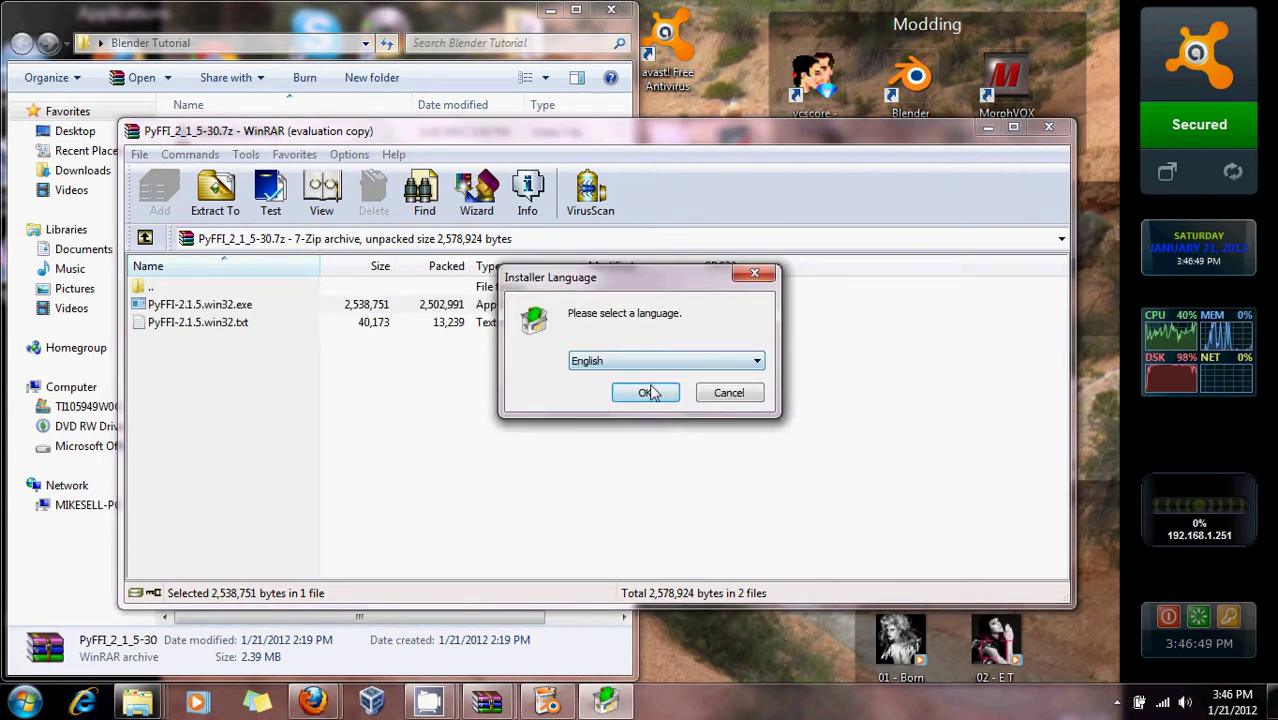
# Step: Choose English, clean stray Blender user data, and accept the PyFFI licence agreement
pyautogui.click(649, 393)
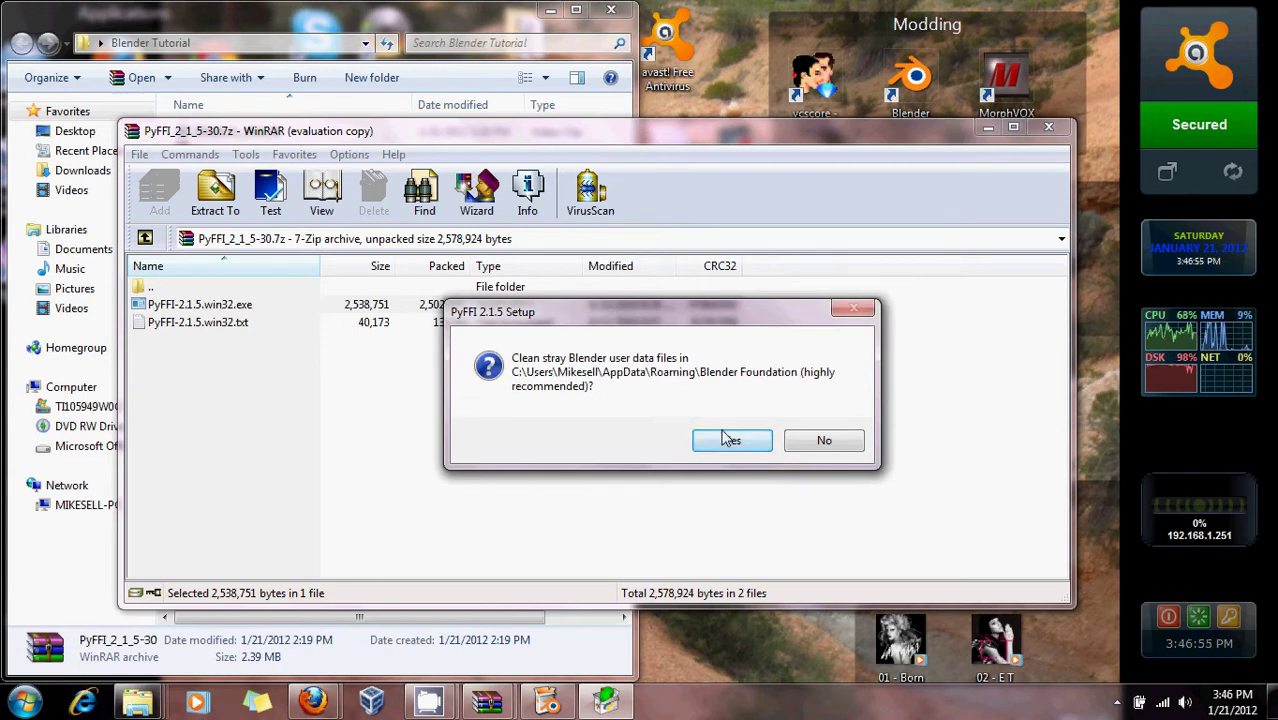
pyautogui.click(727, 437)
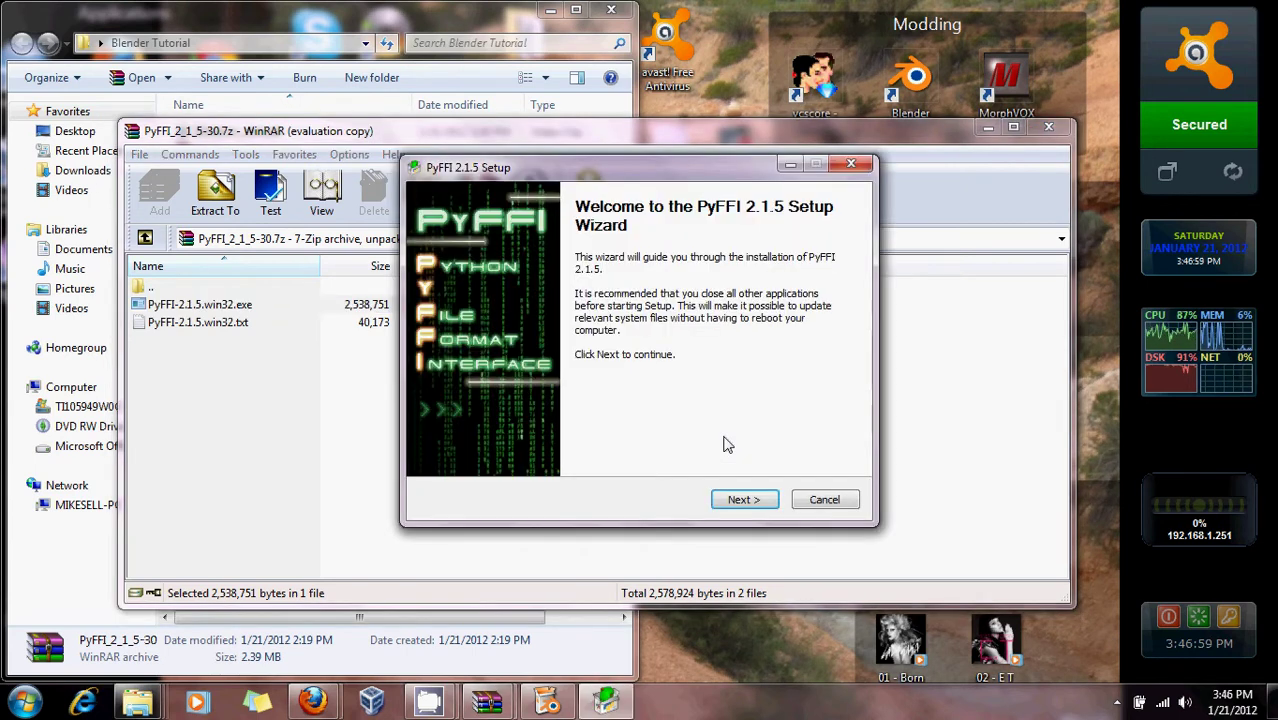
pyautogui.click(745, 502)
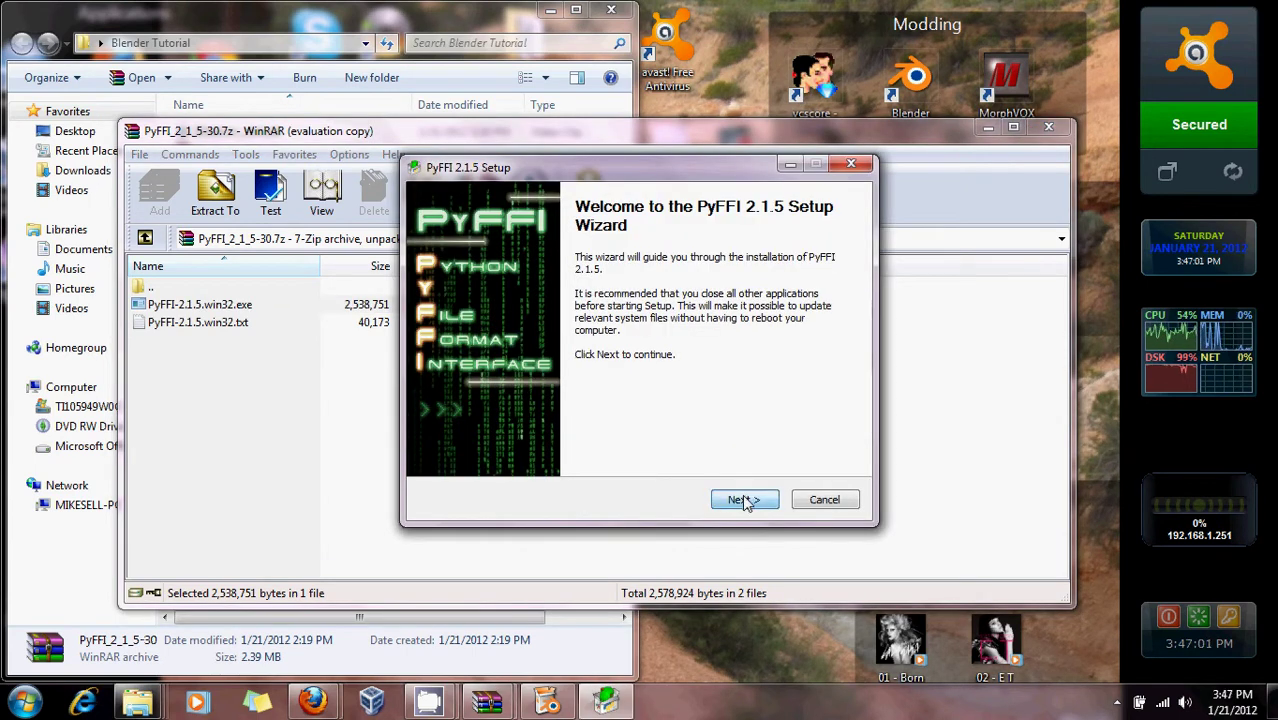
pyautogui.click(742, 499)
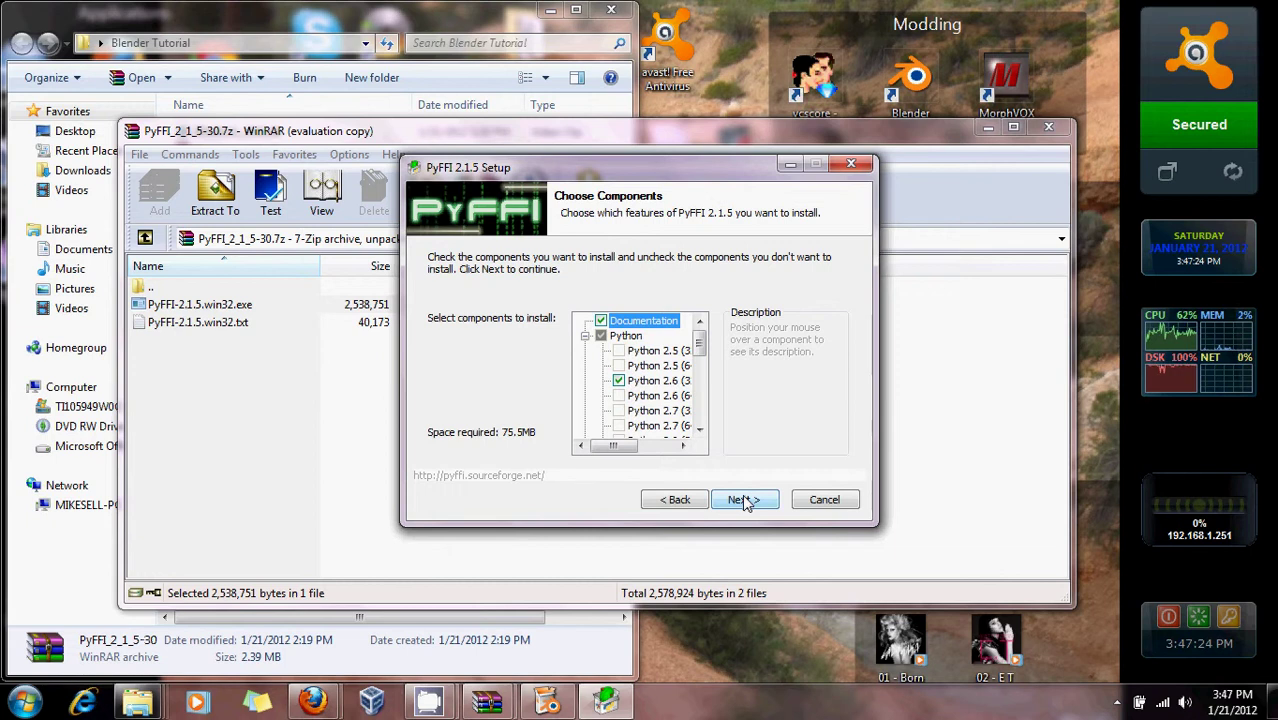
# Step: Install PyFFI into C:\Program Files (x86)\PyFFI with the chosen components and finish setup
pyautogui.click(743, 500)
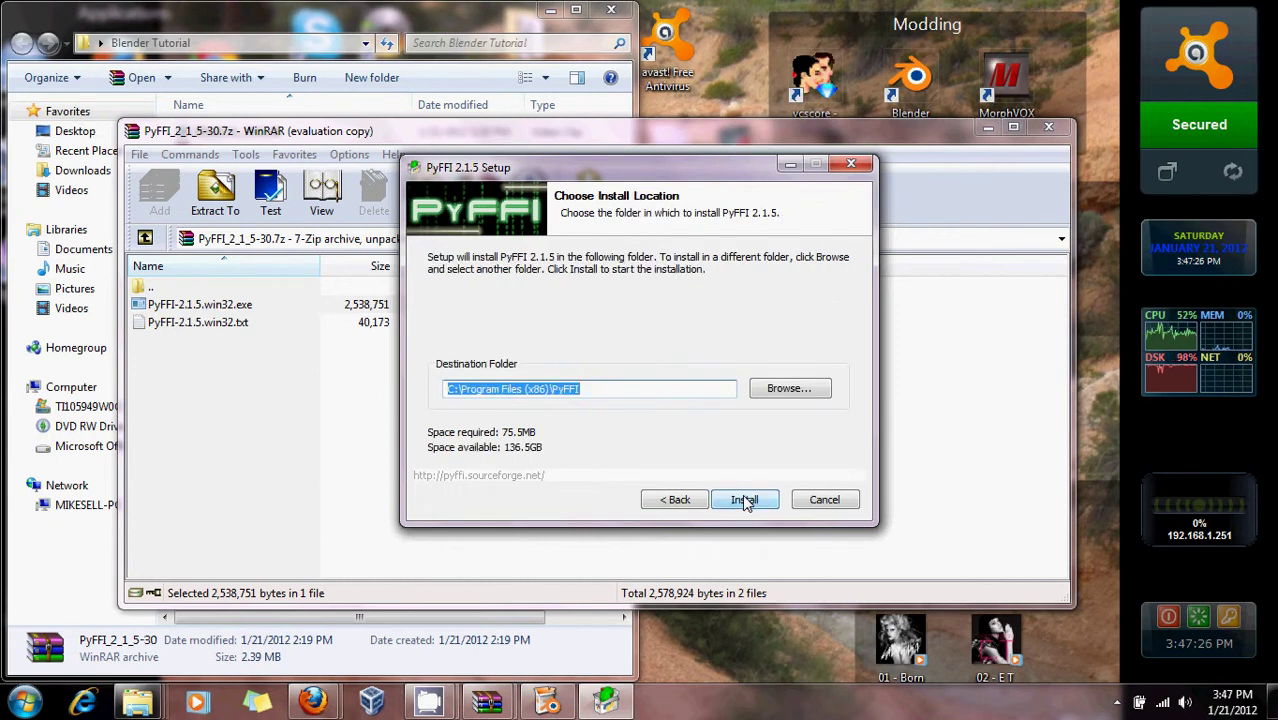
pyautogui.click(743, 500)
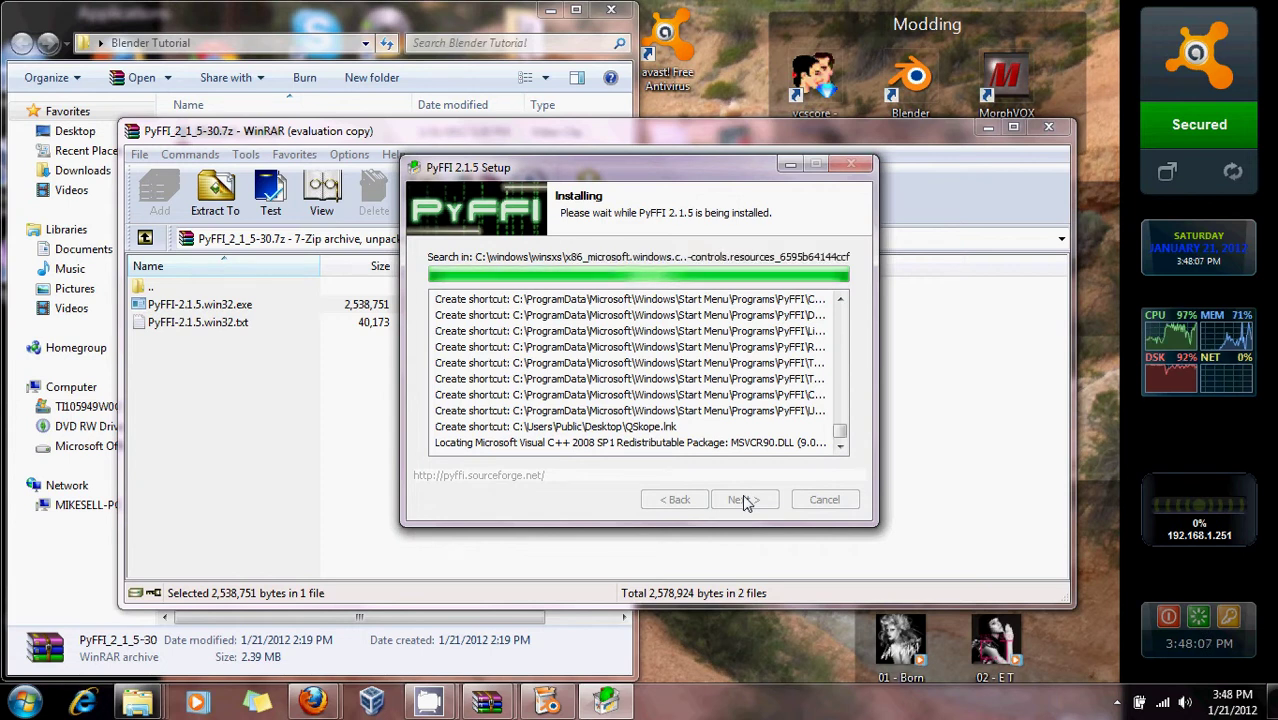
pyautogui.click(745, 500)
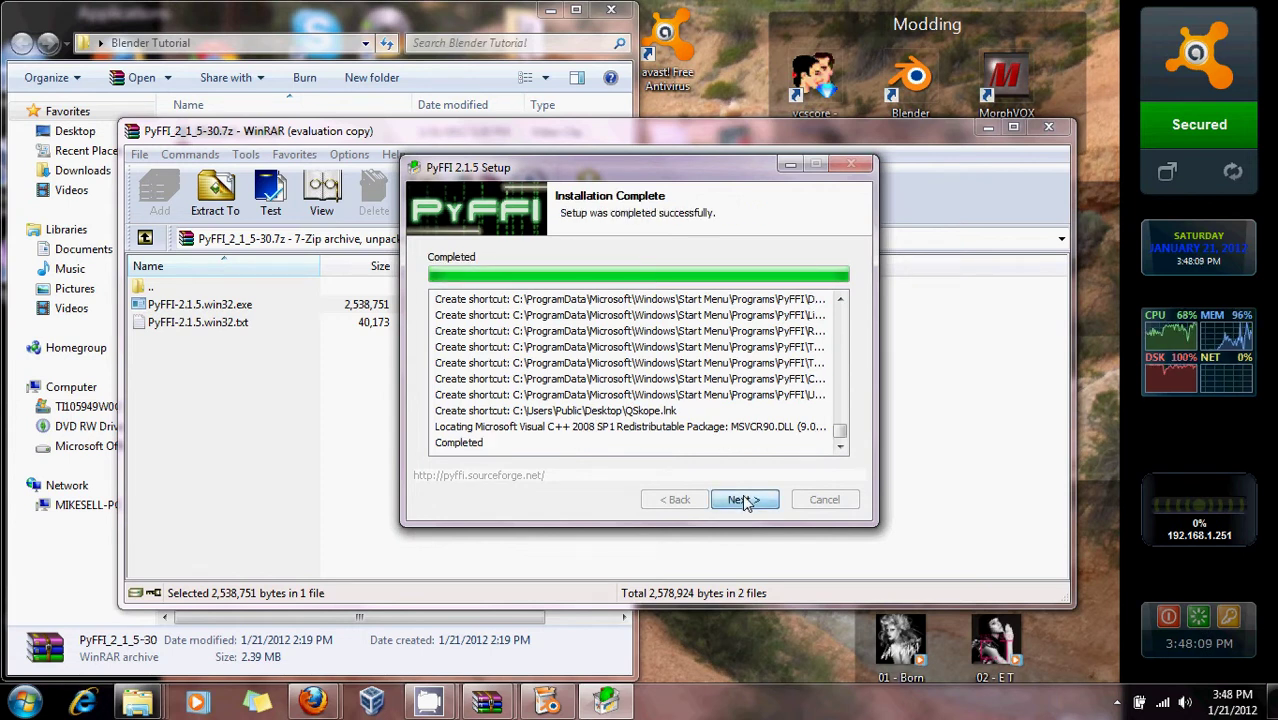
pyautogui.click(745, 501)
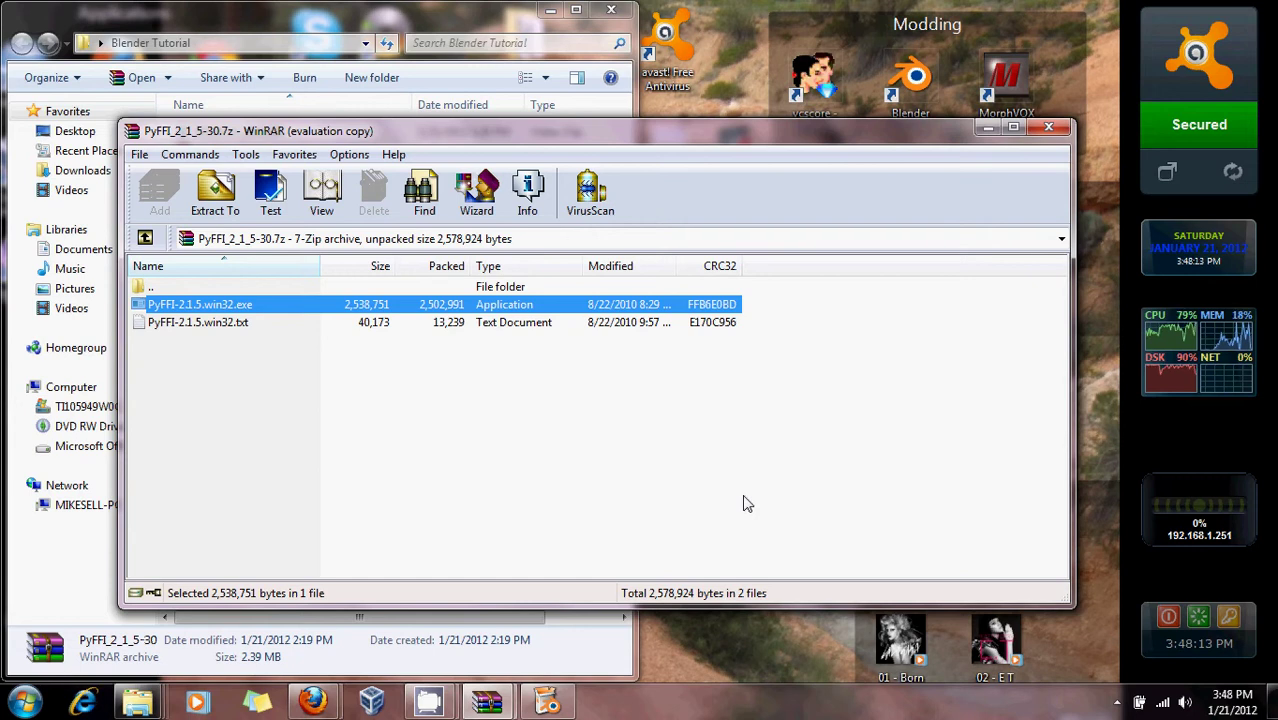
# Step: Close the PyFFI archive and finish the Blender 2.49b install with Run Blender unchecked
pyautogui.click(1045, 129)
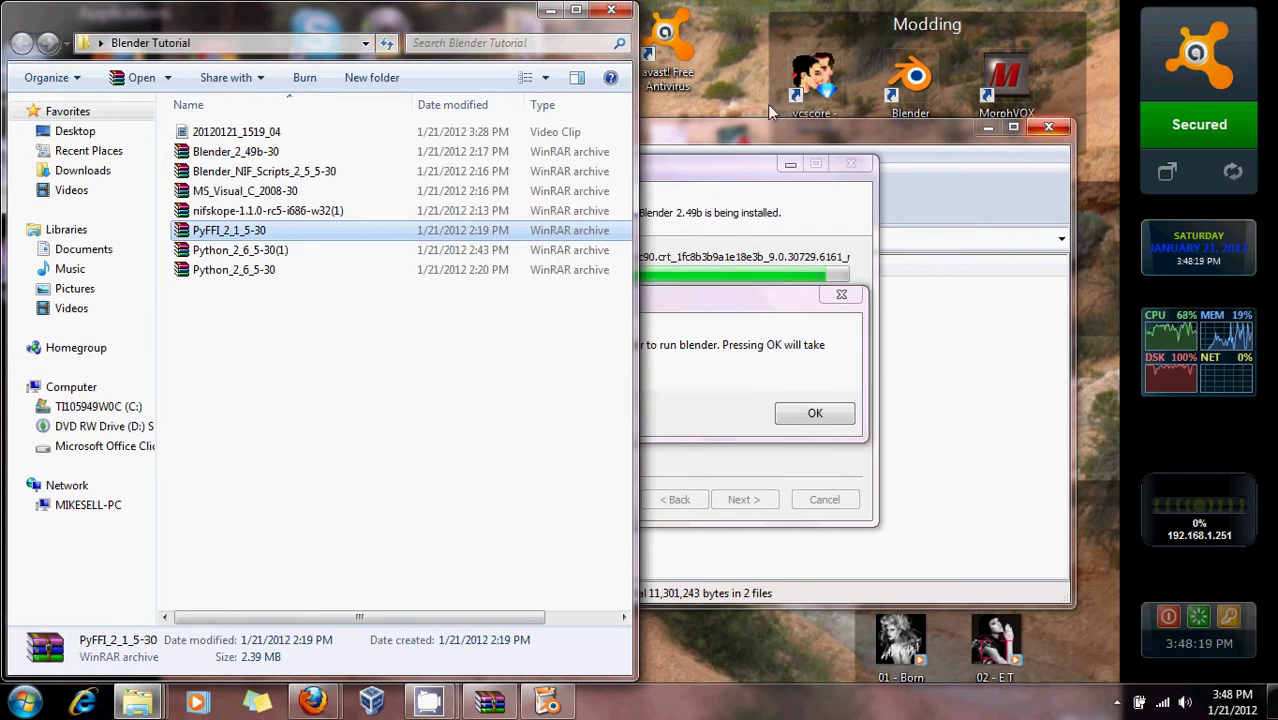
pyautogui.click(254, 197)
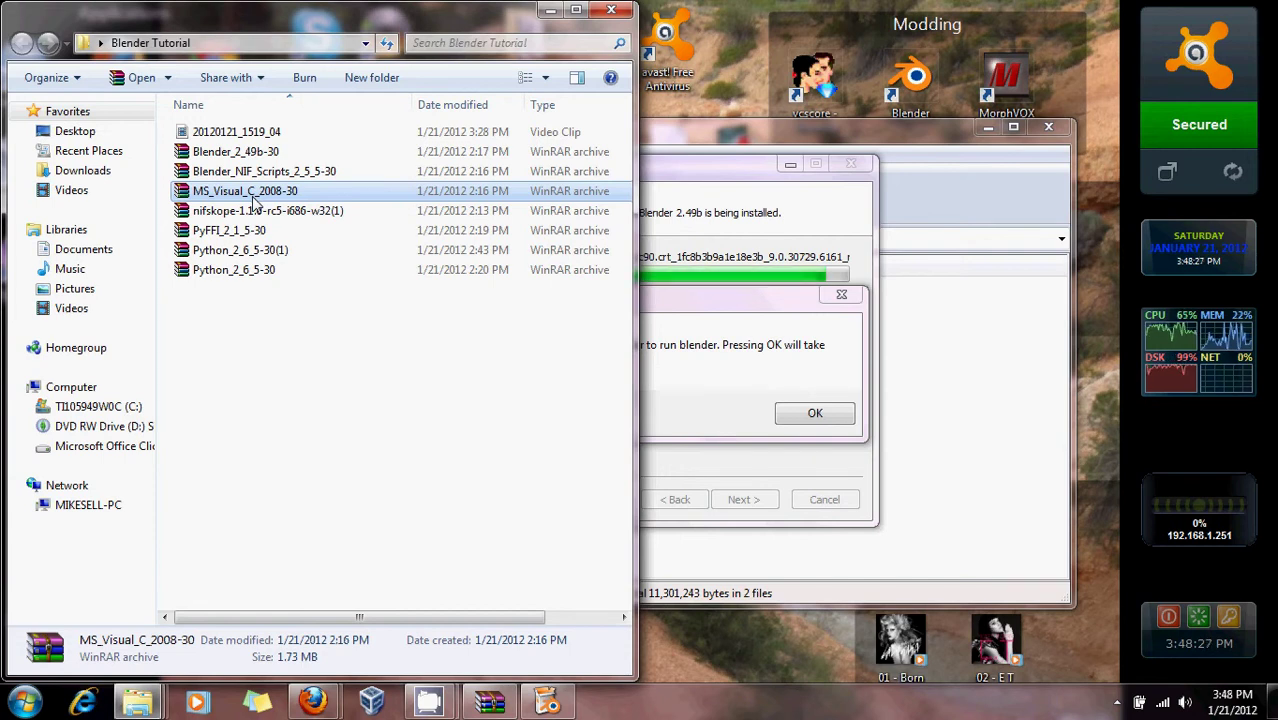
pyautogui.click(812, 415)
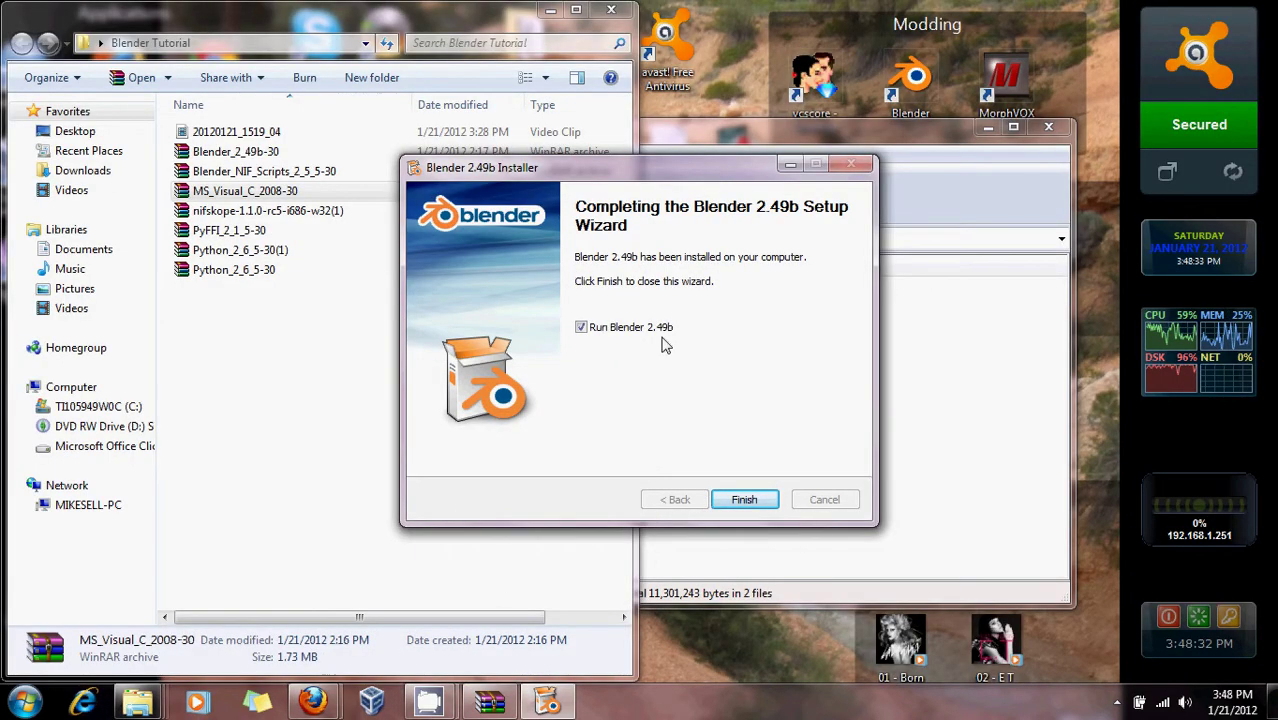
pyautogui.click(604, 331)
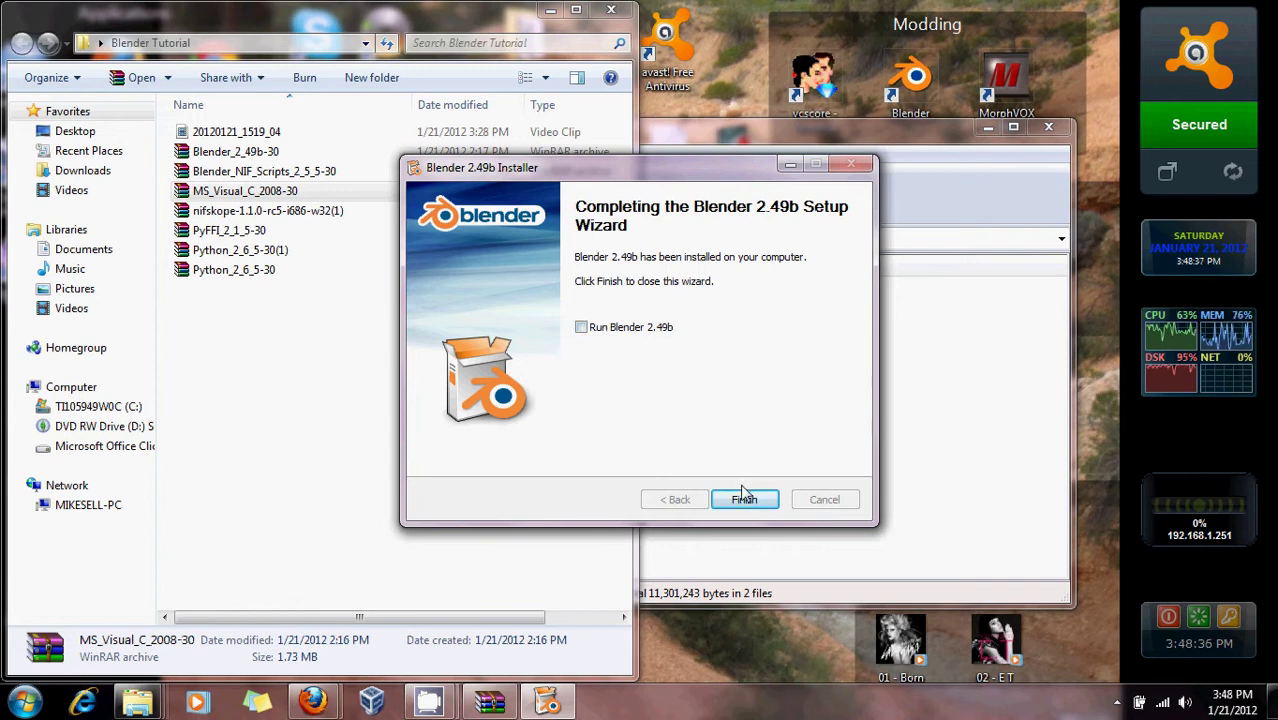
pyautogui.click(743, 499)
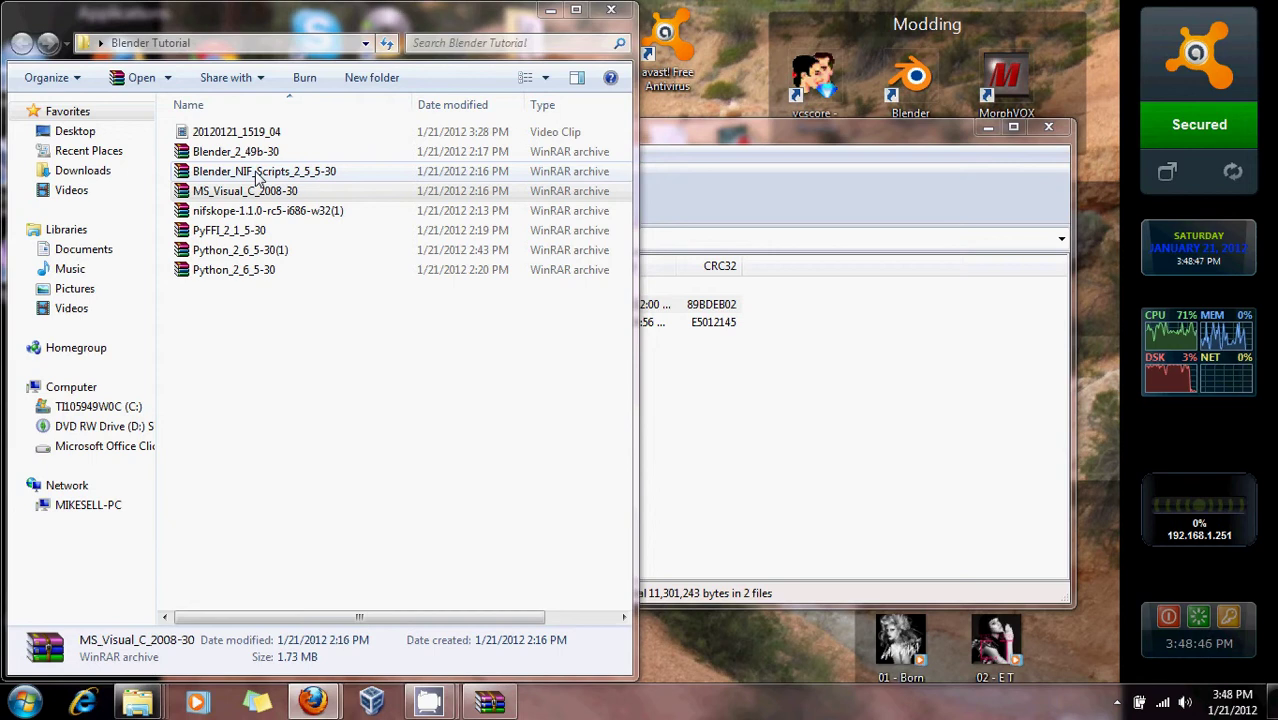
# Step: Open the Blender_NIF_Scripts_2_5_5-30 archive, dismiss the WinRAR reminder, and launch its setup program
pyautogui.doubleClick(258, 176)
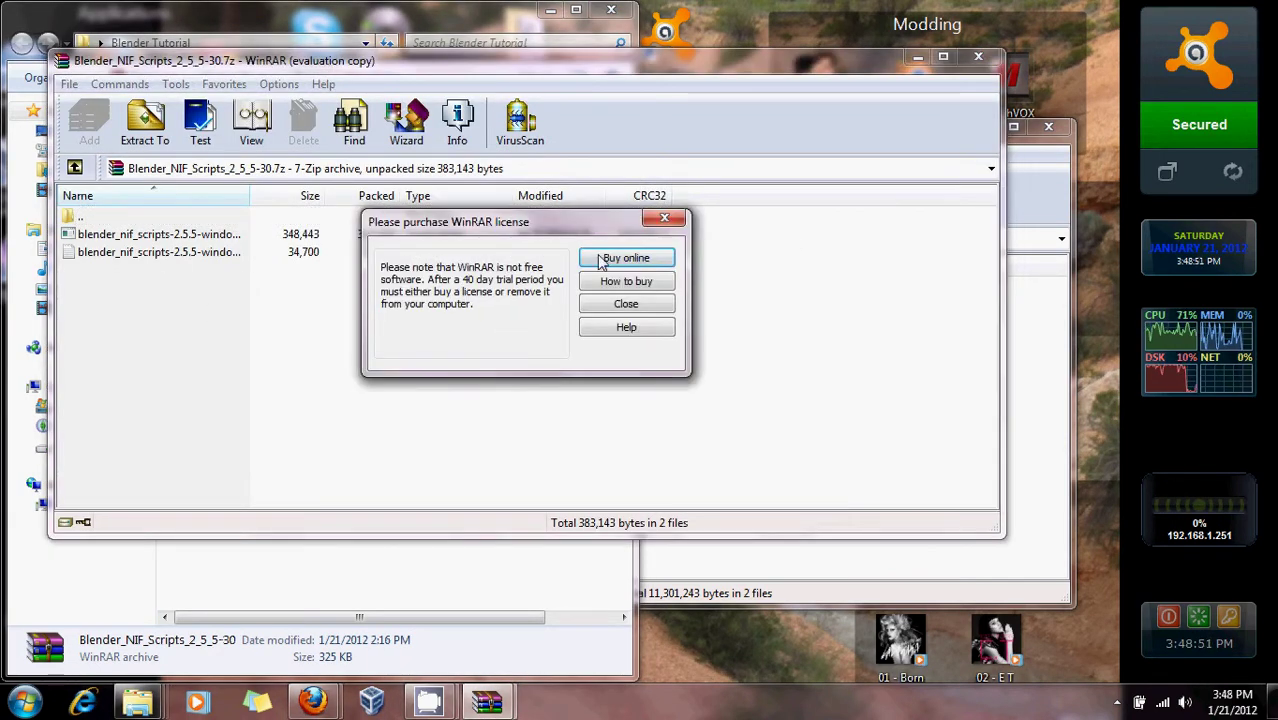
pyautogui.click(664, 218)
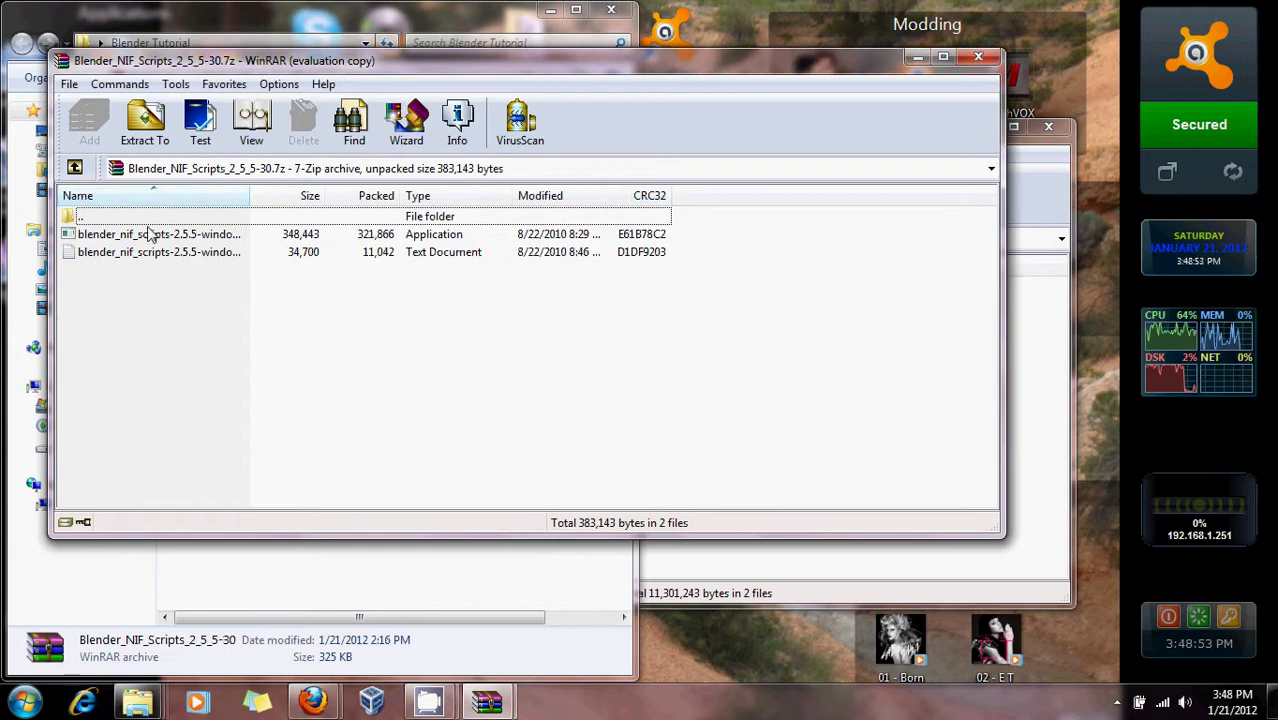
pyautogui.click(143, 236)
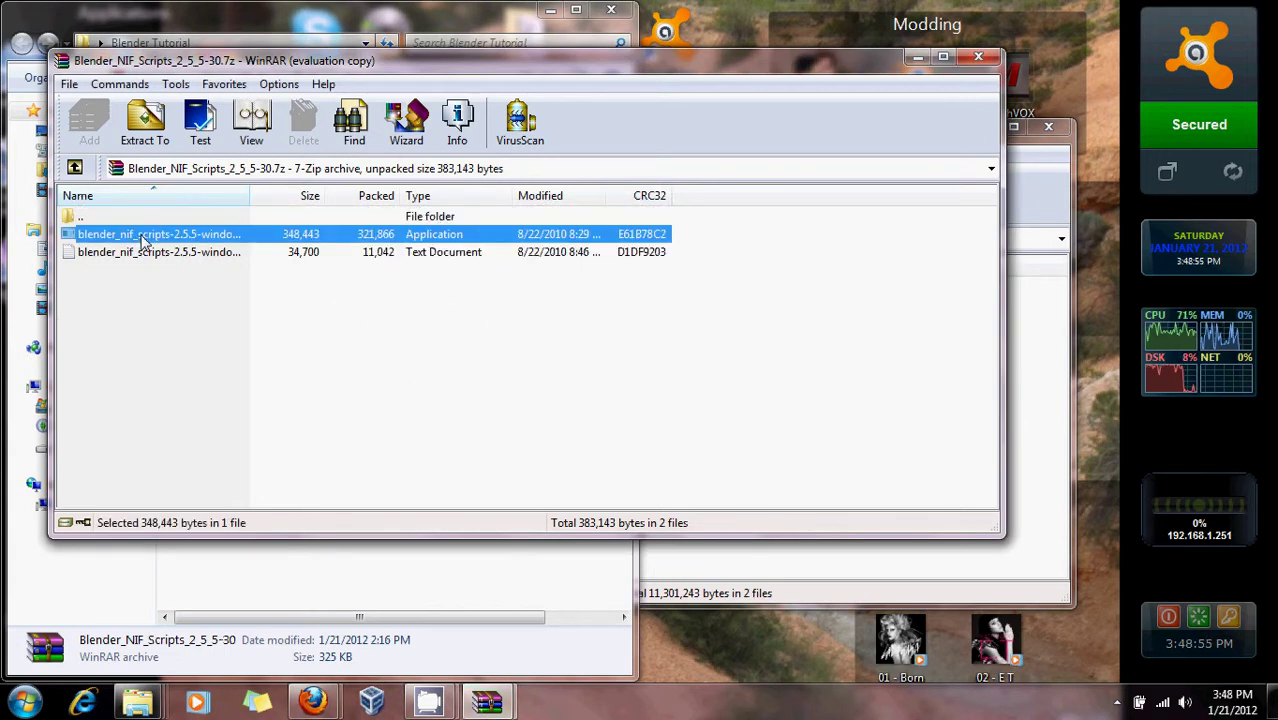
pyautogui.doubleClick(143, 240)
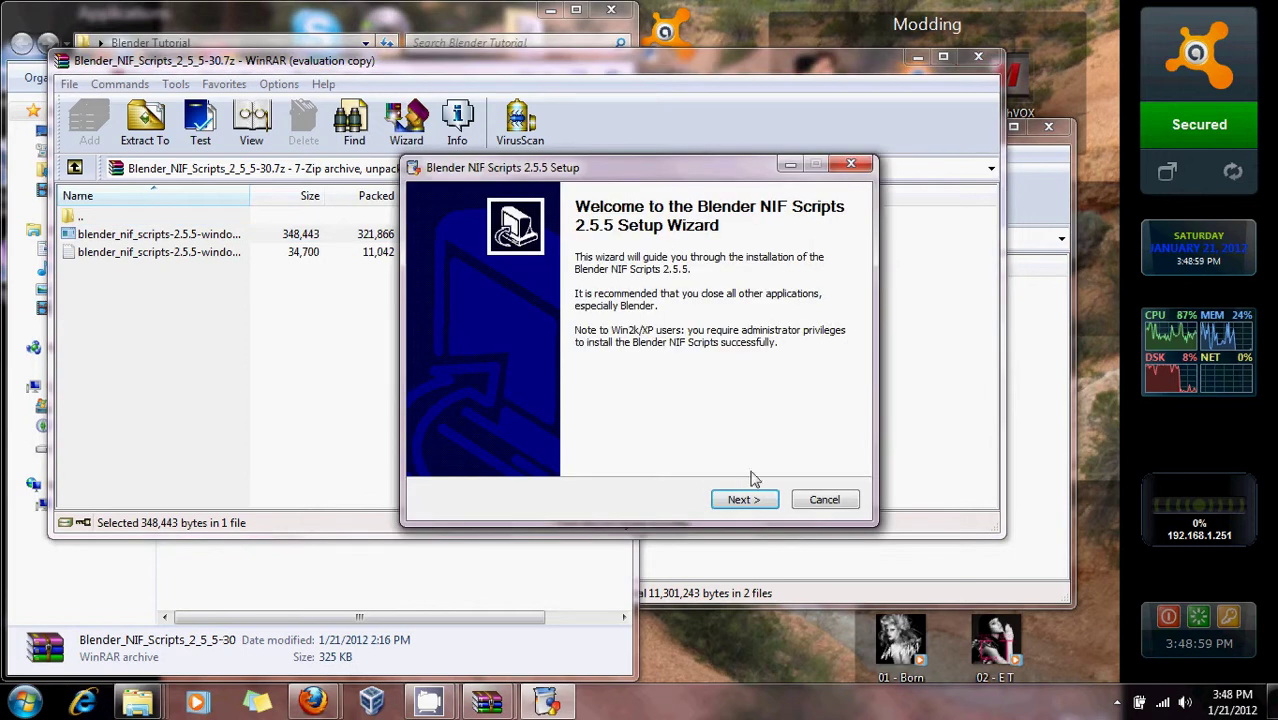
# Step: Install the NIF scripts with the licence accepted and default location, finishing with Run Blender checked
pyautogui.click(740, 499)
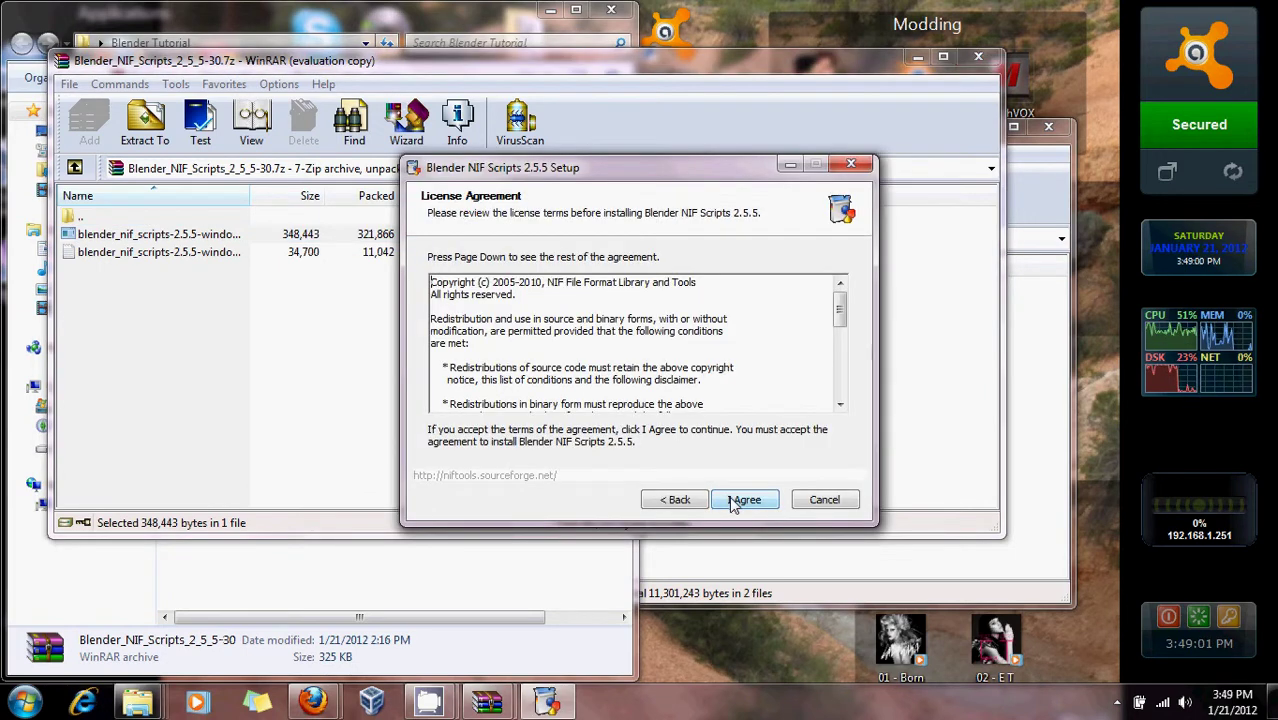
pyautogui.click(733, 500)
pyautogui.click(733, 500)
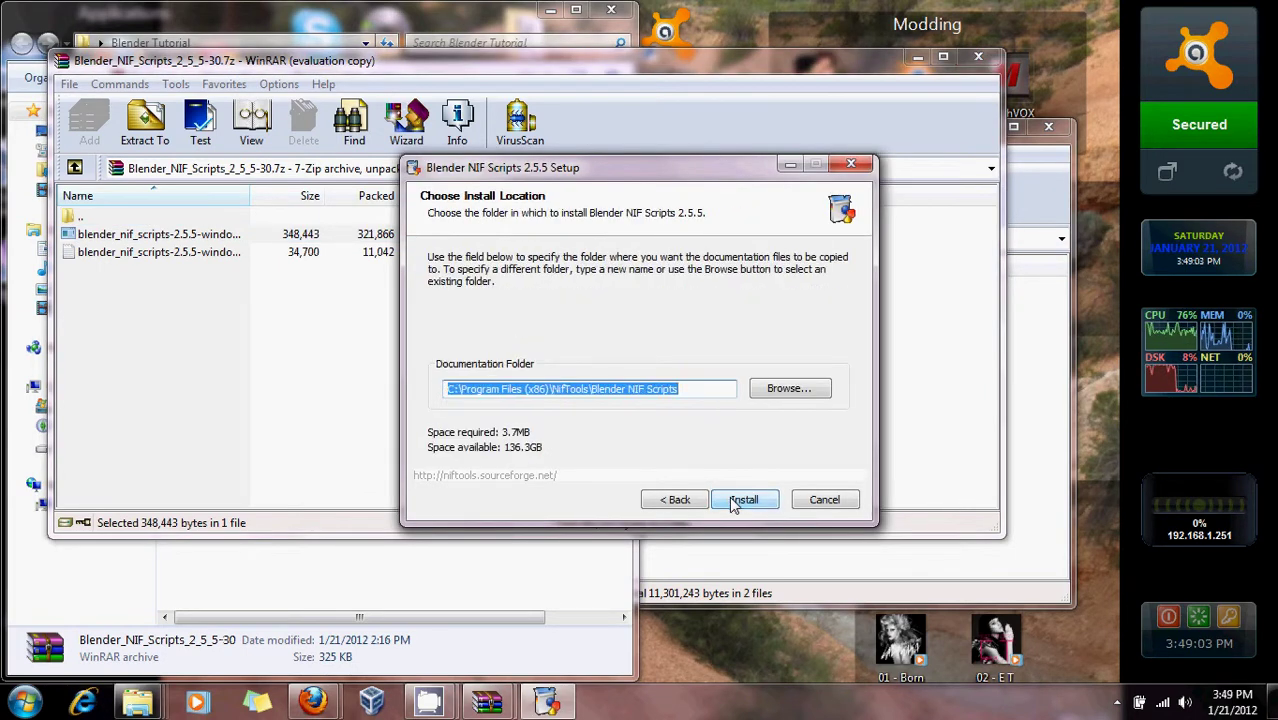
pyautogui.click(733, 500)
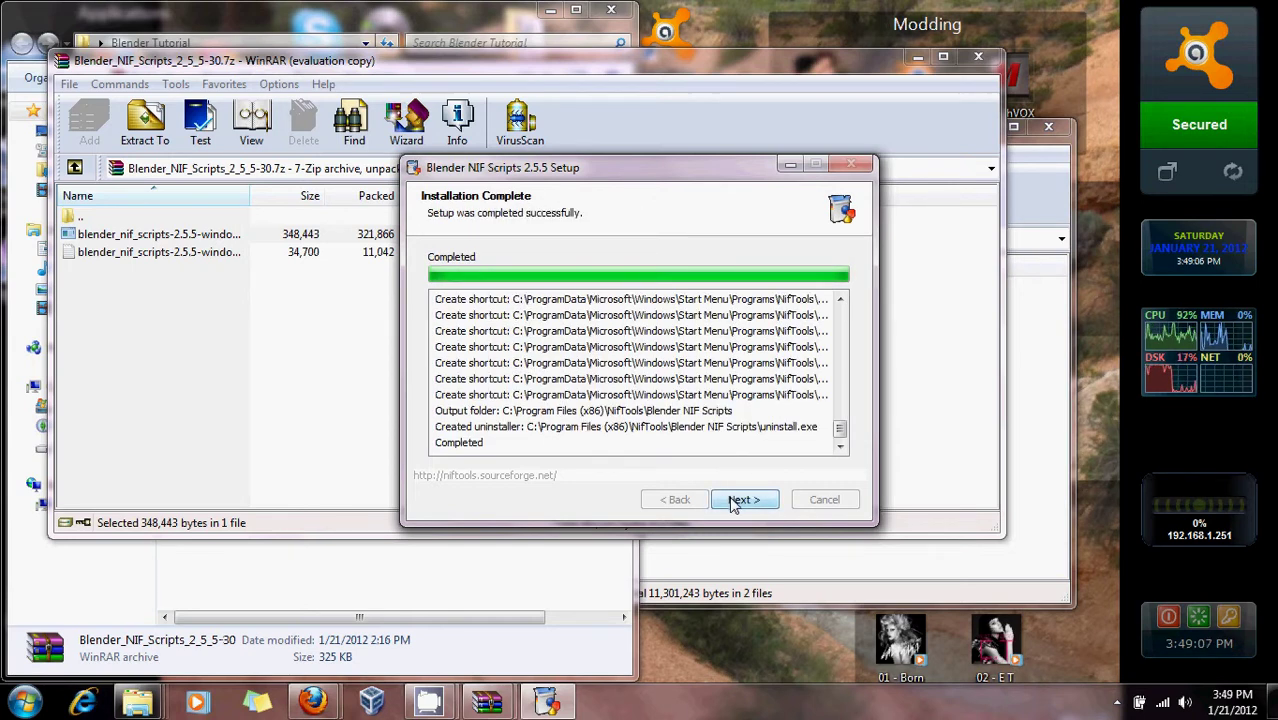
pyautogui.click(740, 500)
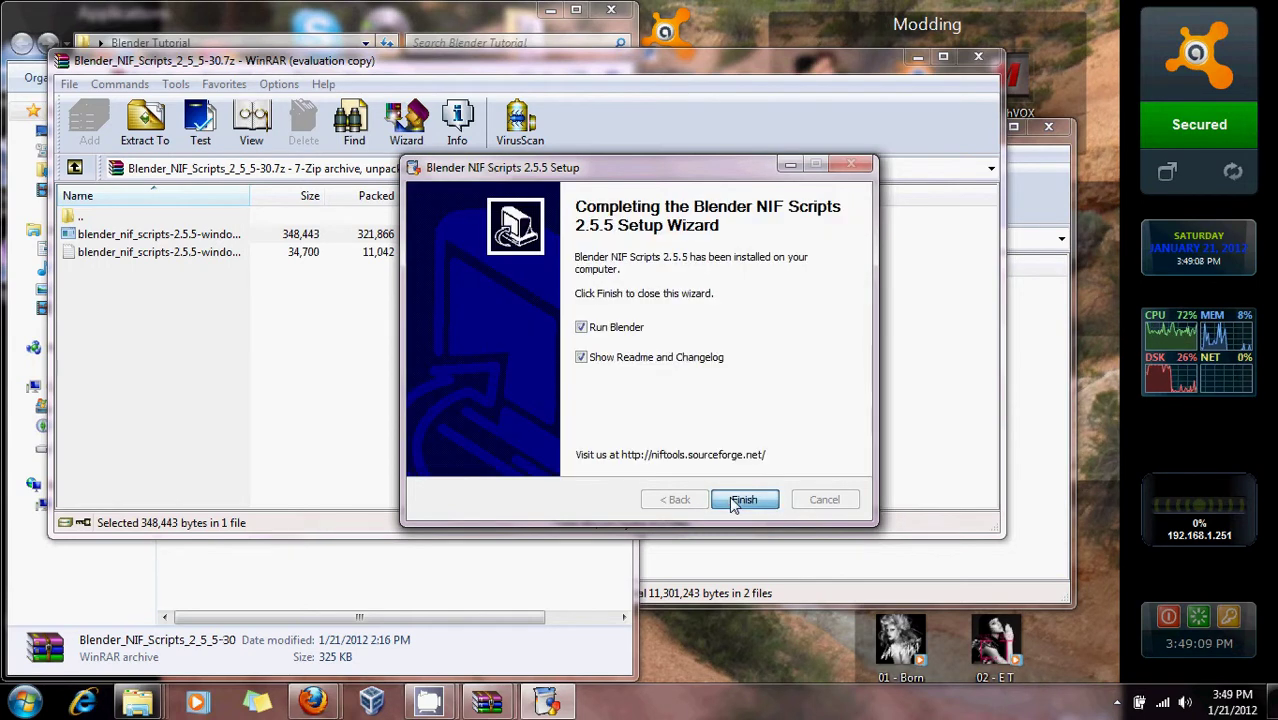
pyautogui.click(733, 503)
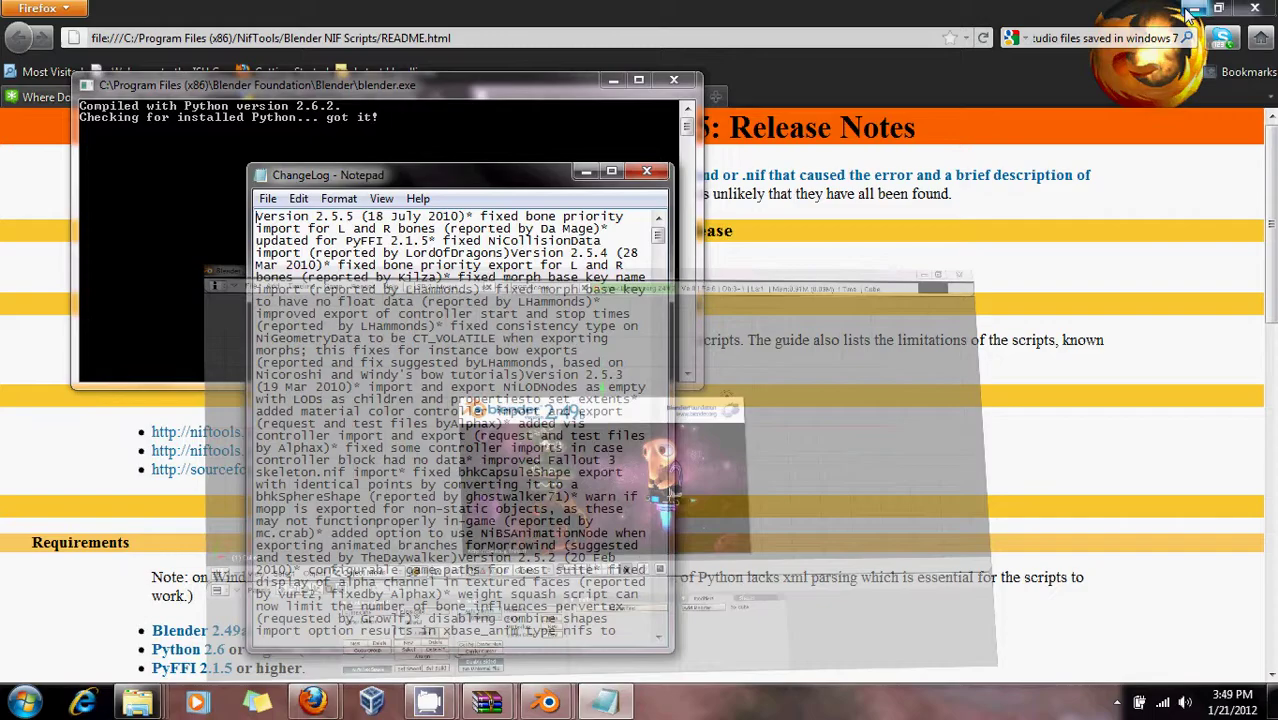
# Step: Clear away the README, ChangeLog, console, archive and Tutorial folder windows, bringing Blender to the front
pyautogui.click(1192, 10)
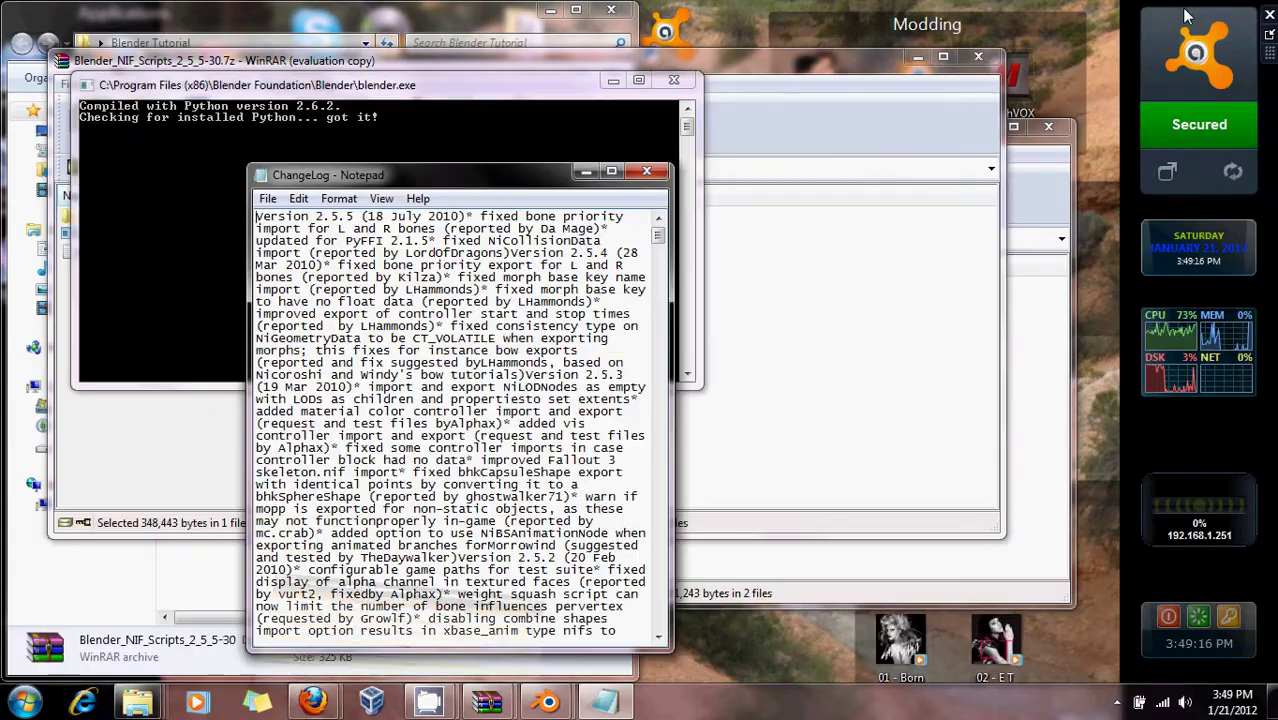
pyautogui.click(648, 173)
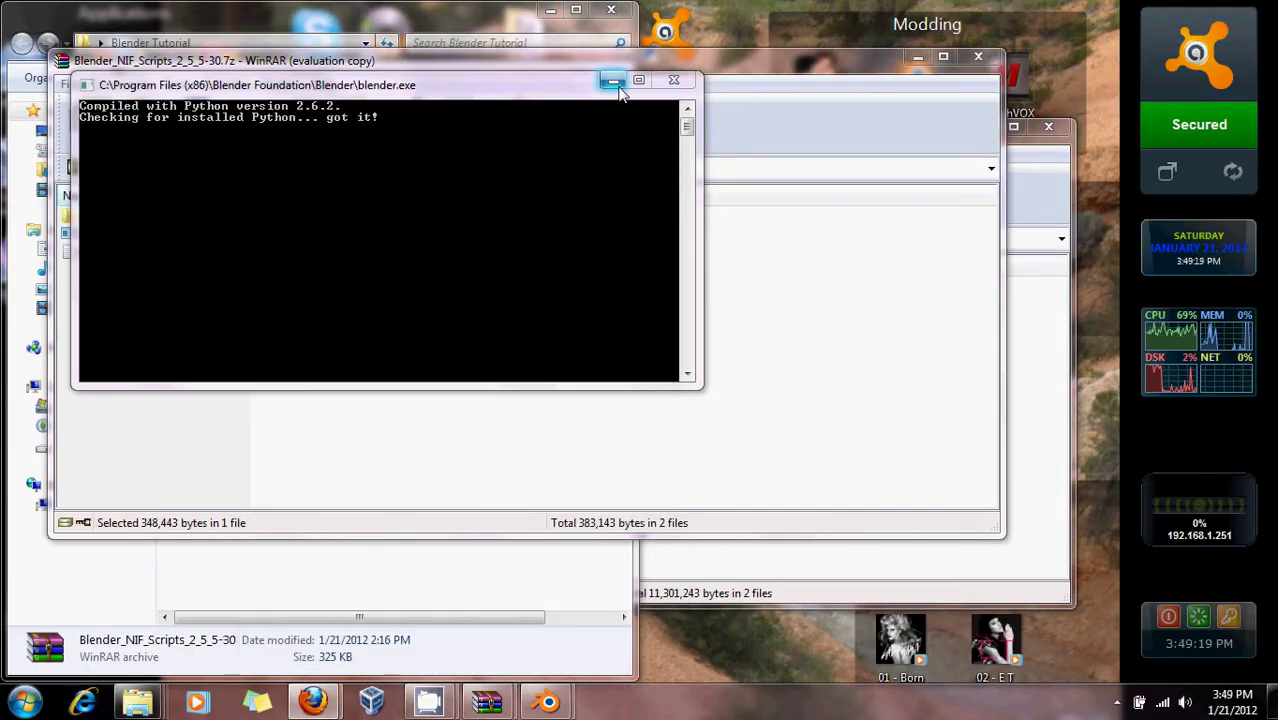
pyautogui.click(613, 80)
pyautogui.click(980, 58)
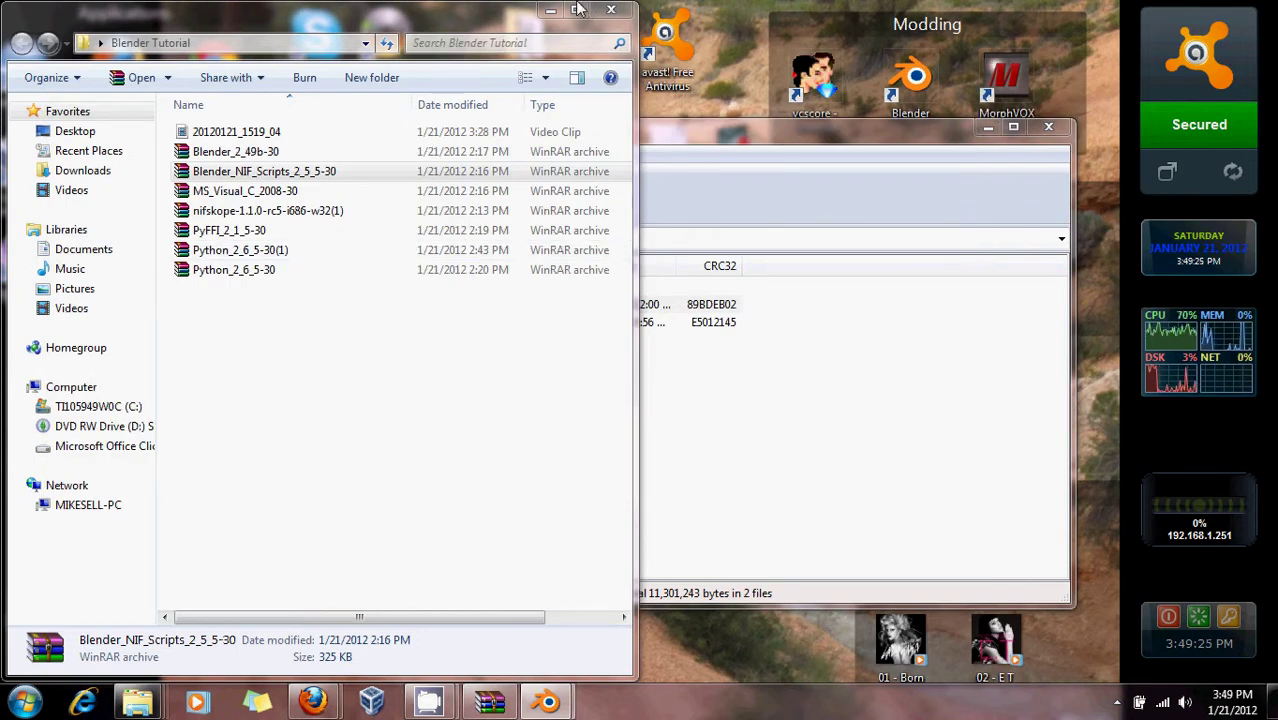
pyautogui.click(560, 11)
pyautogui.moveTo(546, 702)
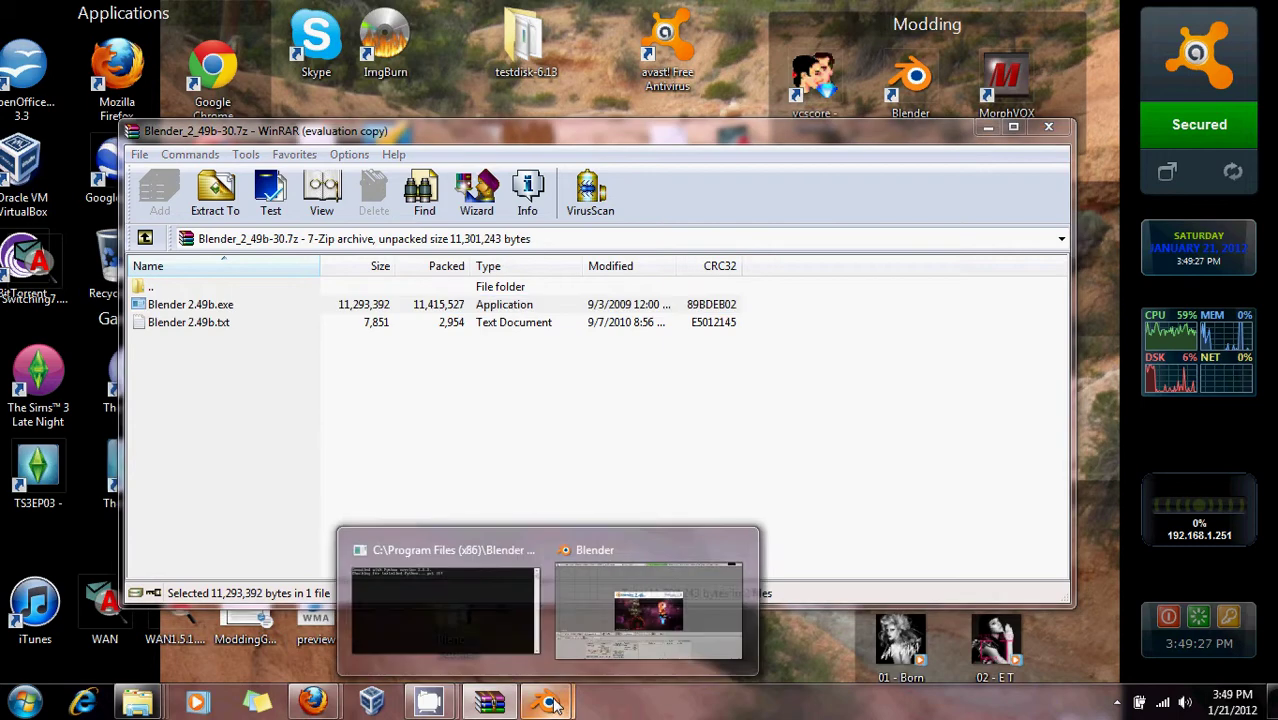
pyautogui.click(702, 597)
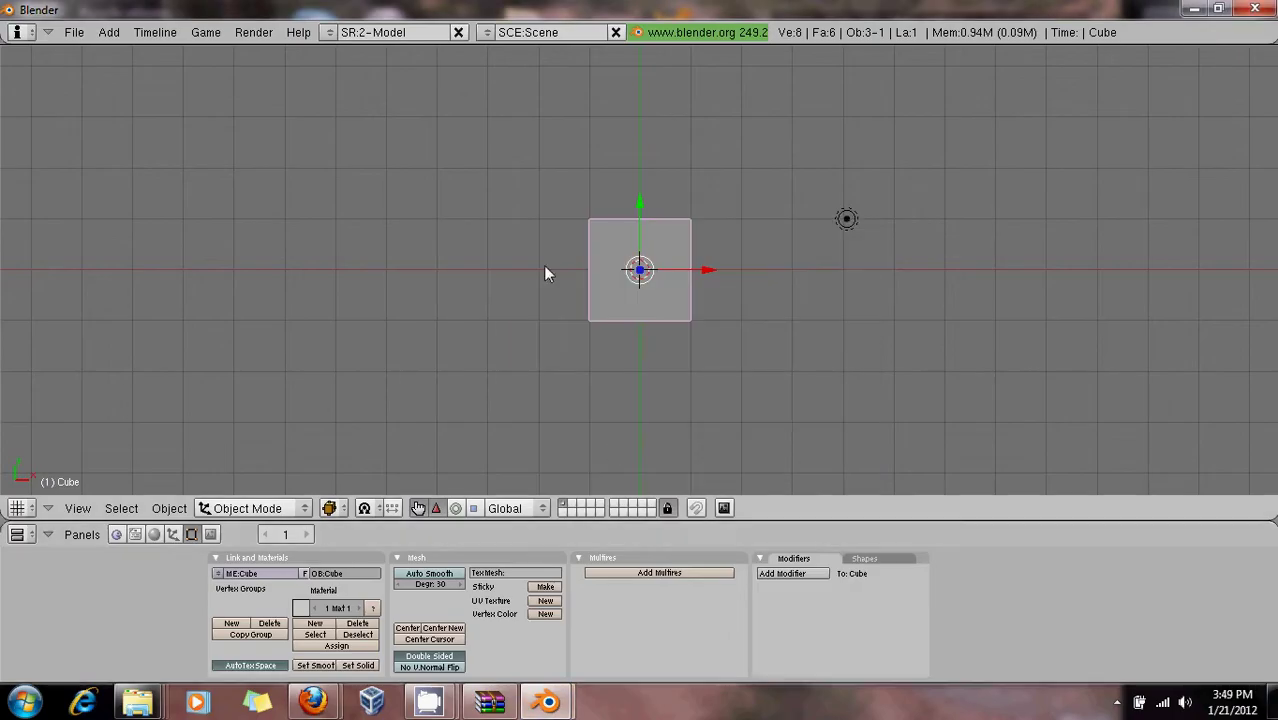
pyautogui.click(82, 36)
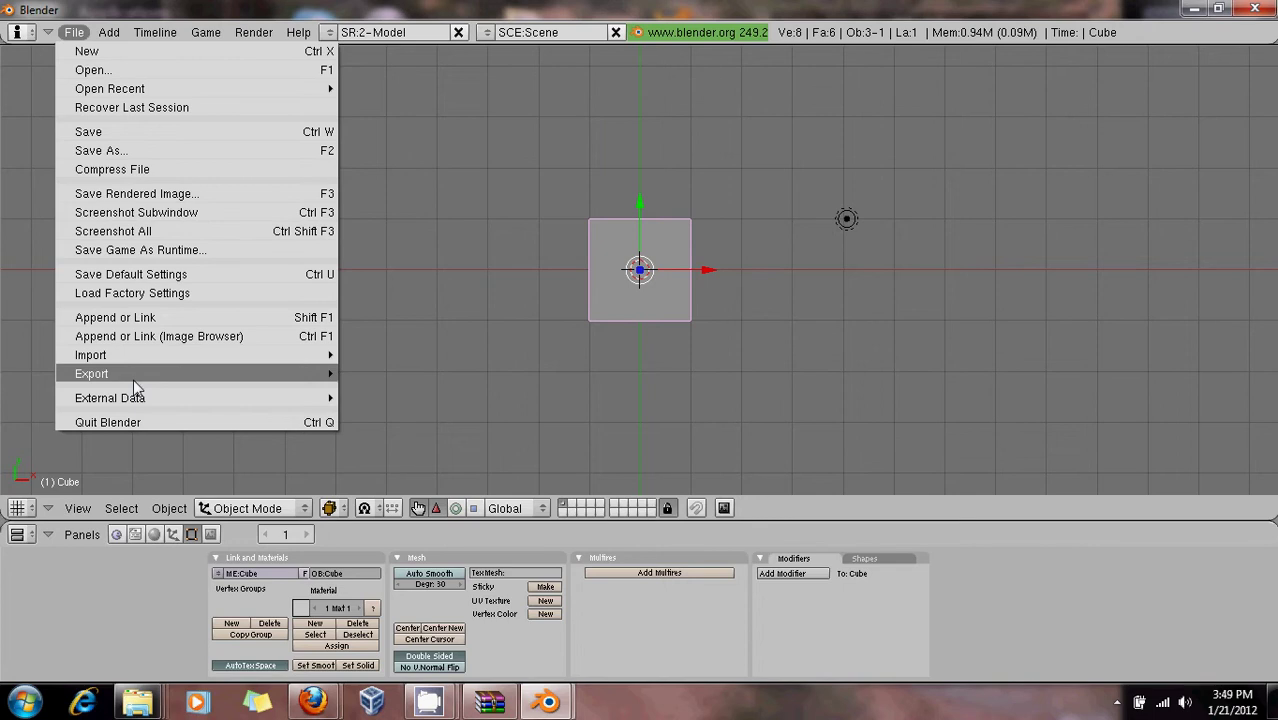
# Step: Select the lamp and erase it from the scene
pyautogui.moveTo(133, 379)
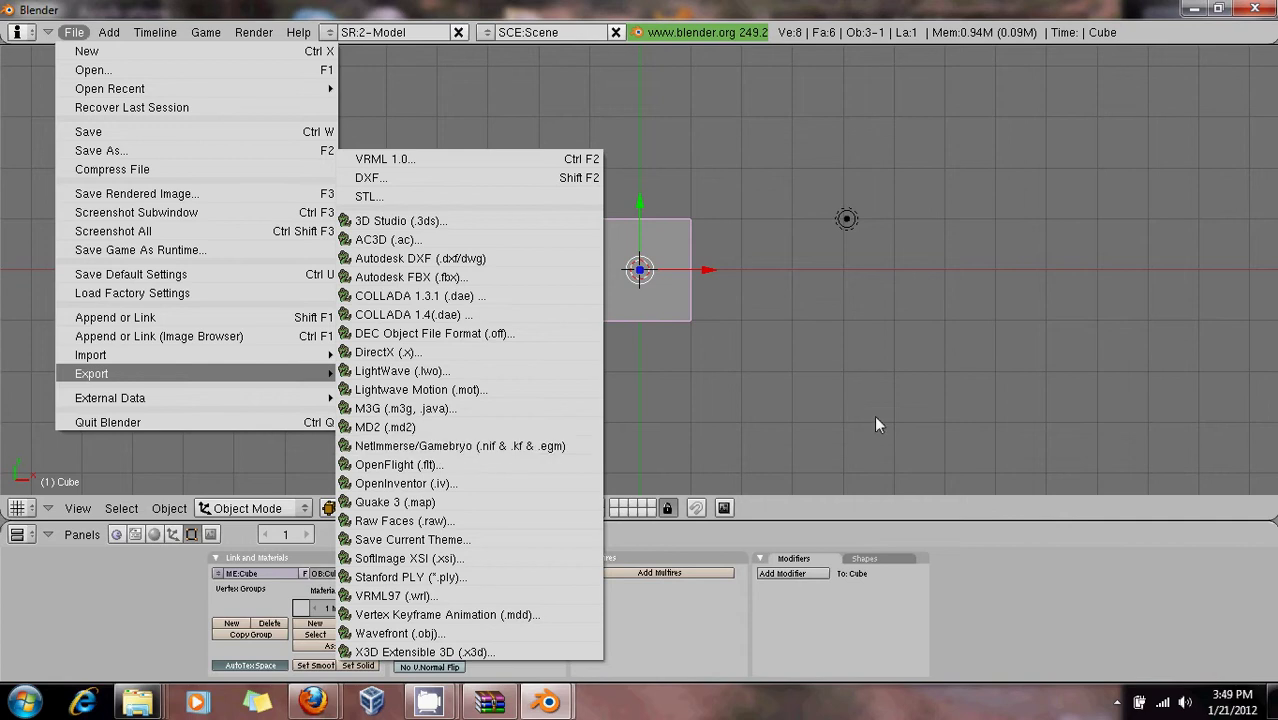
pyautogui.click(907, 424)
pyautogui.click(850, 229)
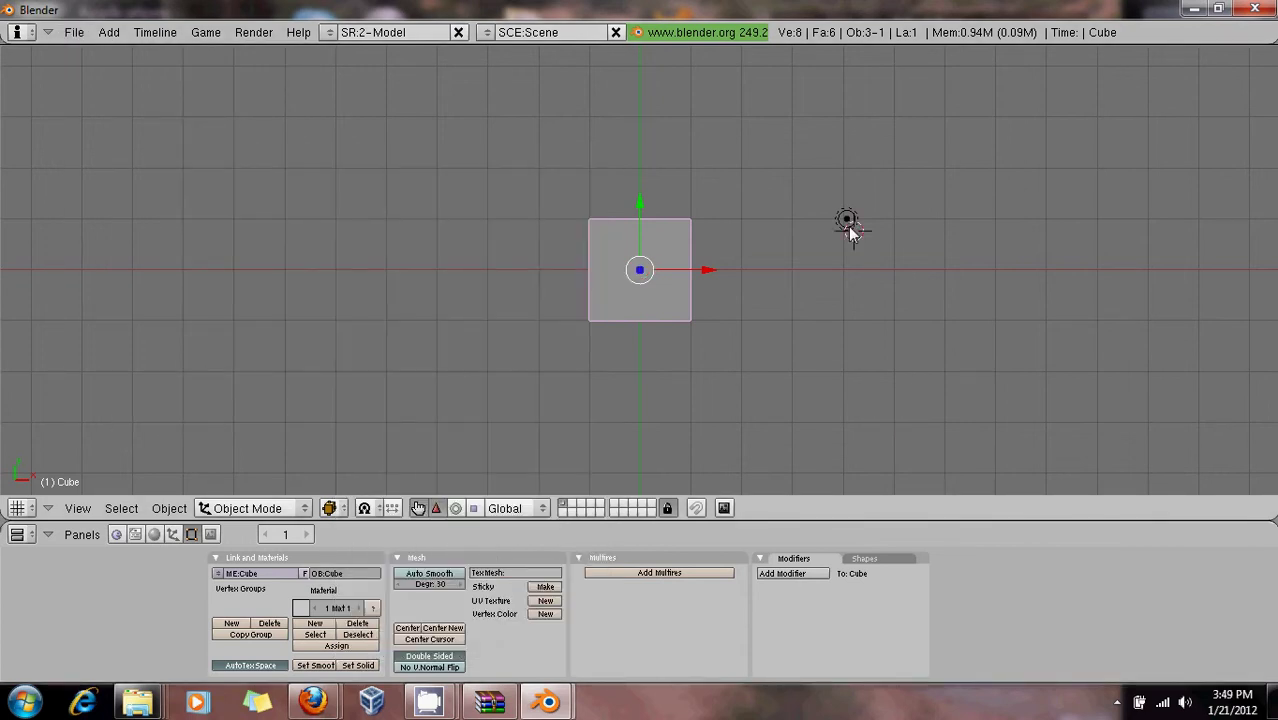
pyautogui.click(845, 214)
pyautogui.rightClick(846, 218)
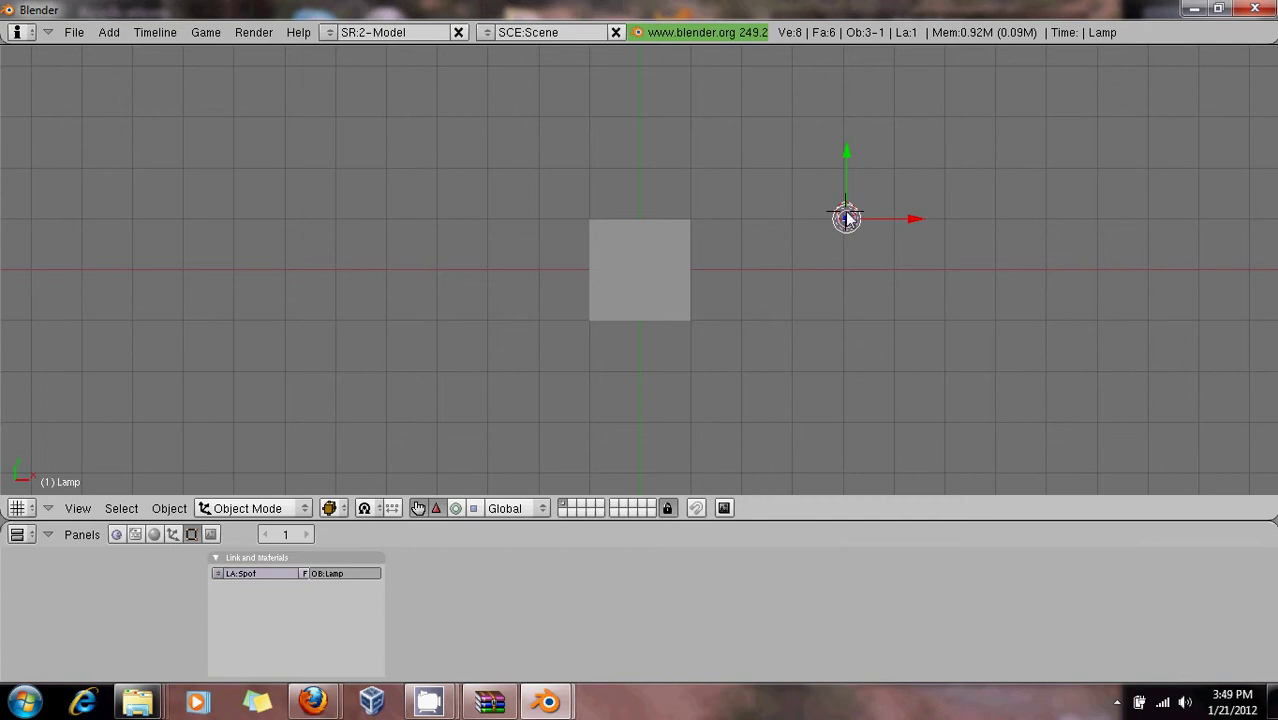
pyautogui.press('x')
pyautogui.click(846, 214)
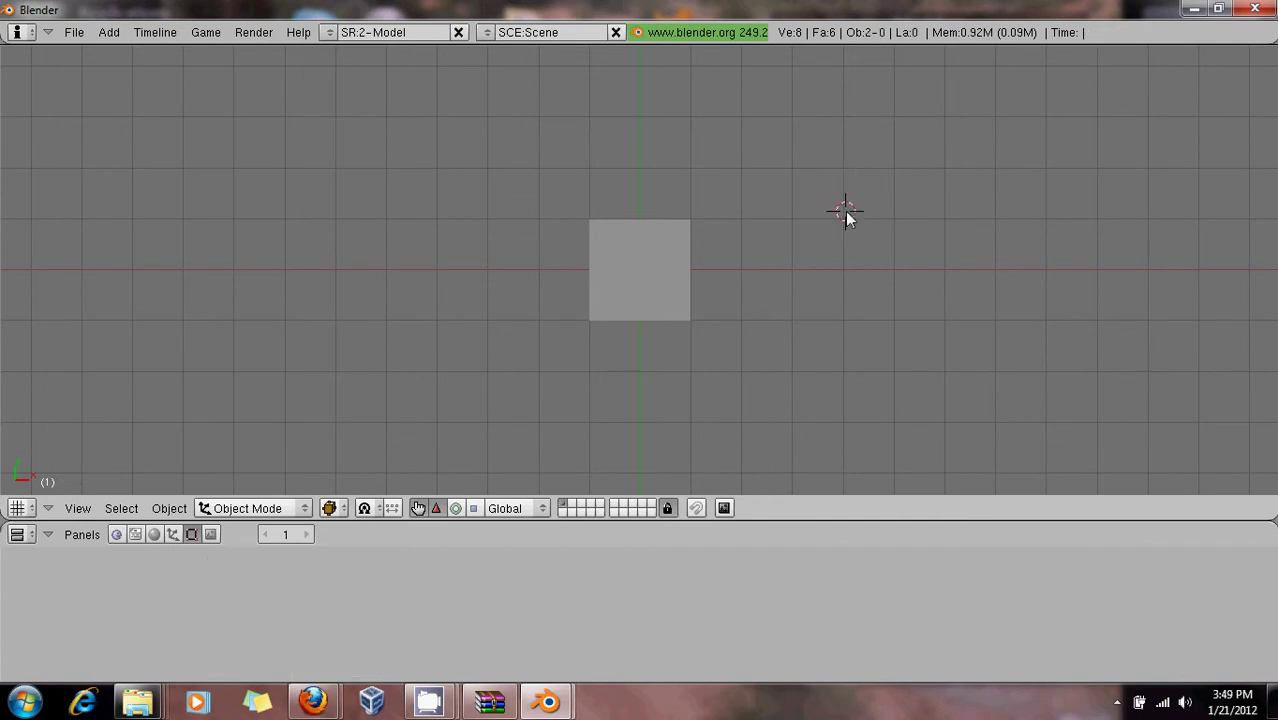
# Step: Reselect the cube and start File > Export > NetImmerse/Gamebryo (.nif & .kf & .egm)
pyautogui.click(637, 263)
pyautogui.rightClick(637, 268)
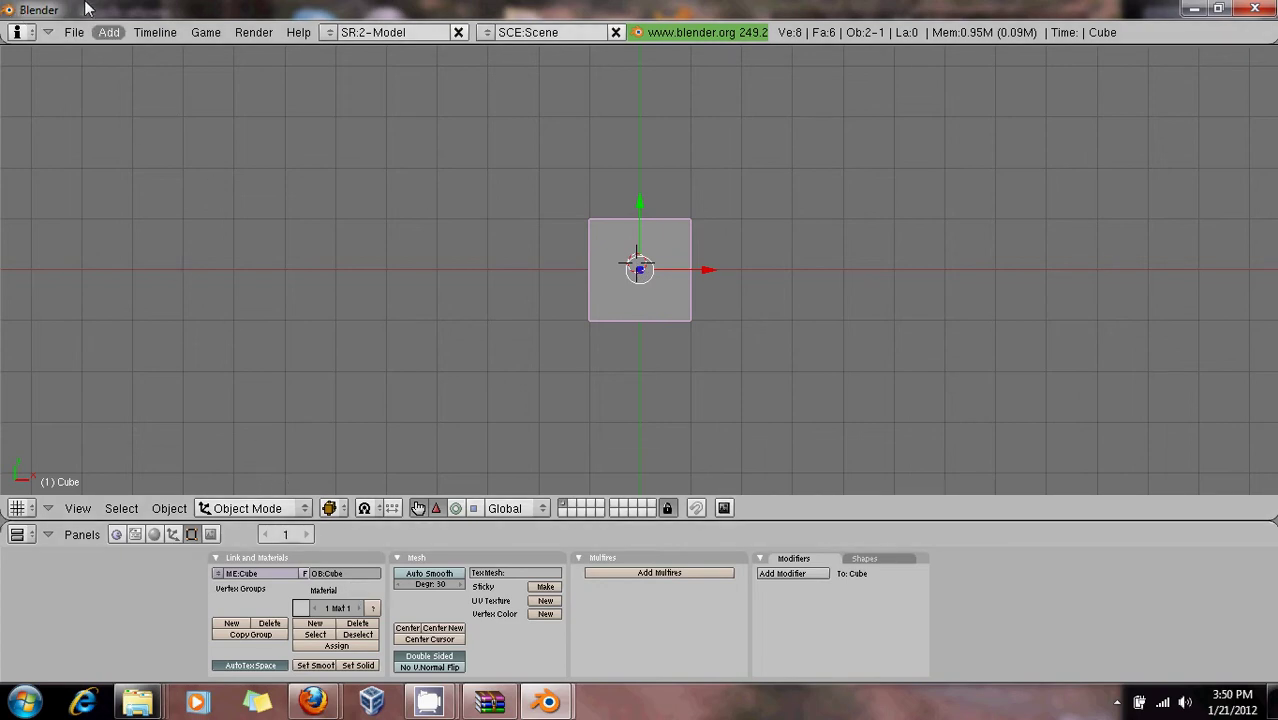
pyautogui.click(74, 33)
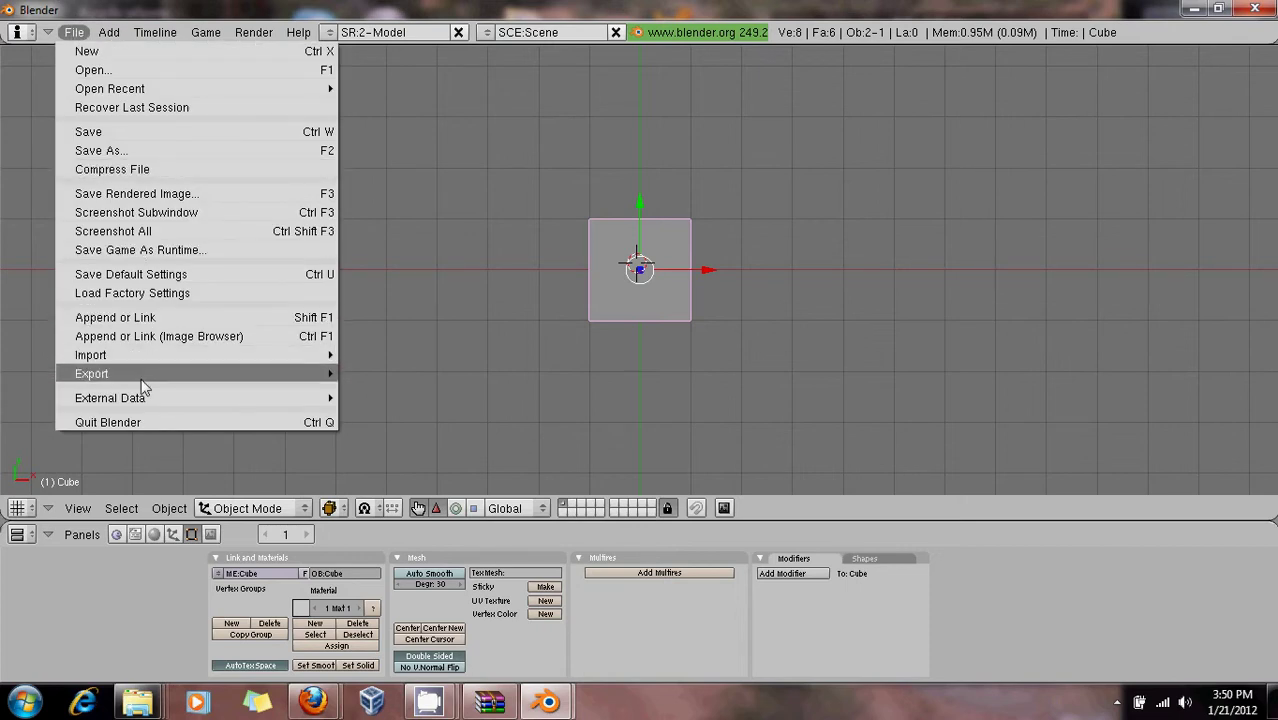
pyautogui.moveTo(149, 371)
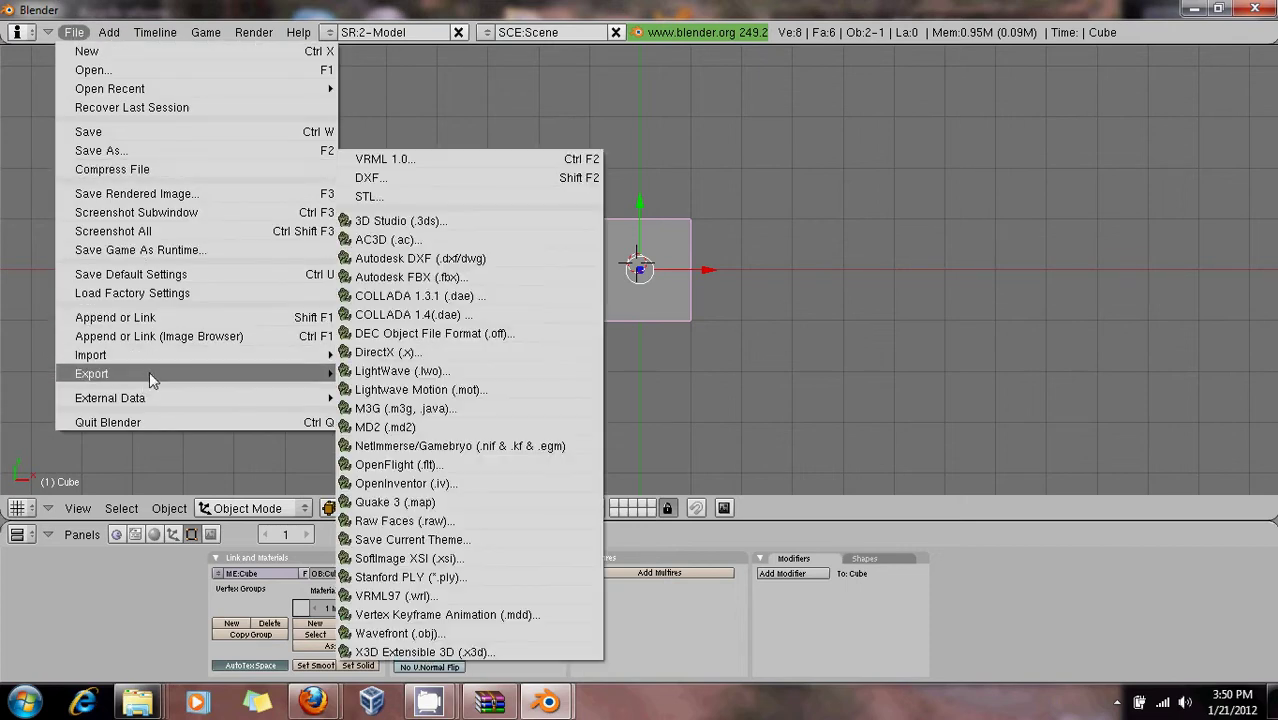
pyautogui.click(388, 453)
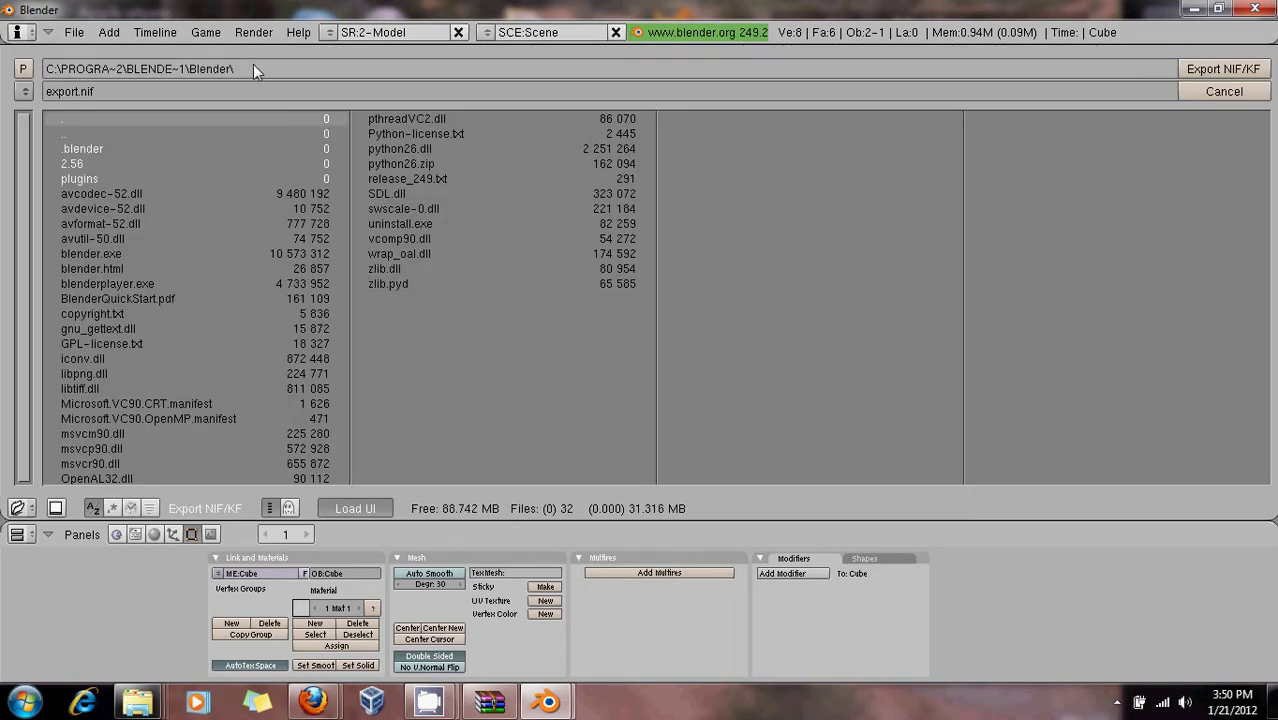
# Step: Go up three folders to C:\, name the file Cube.nif, and continue to the export options
pyautogui.click(22, 69)
pyautogui.click(22, 69)
pyautogui.click(22, 69)
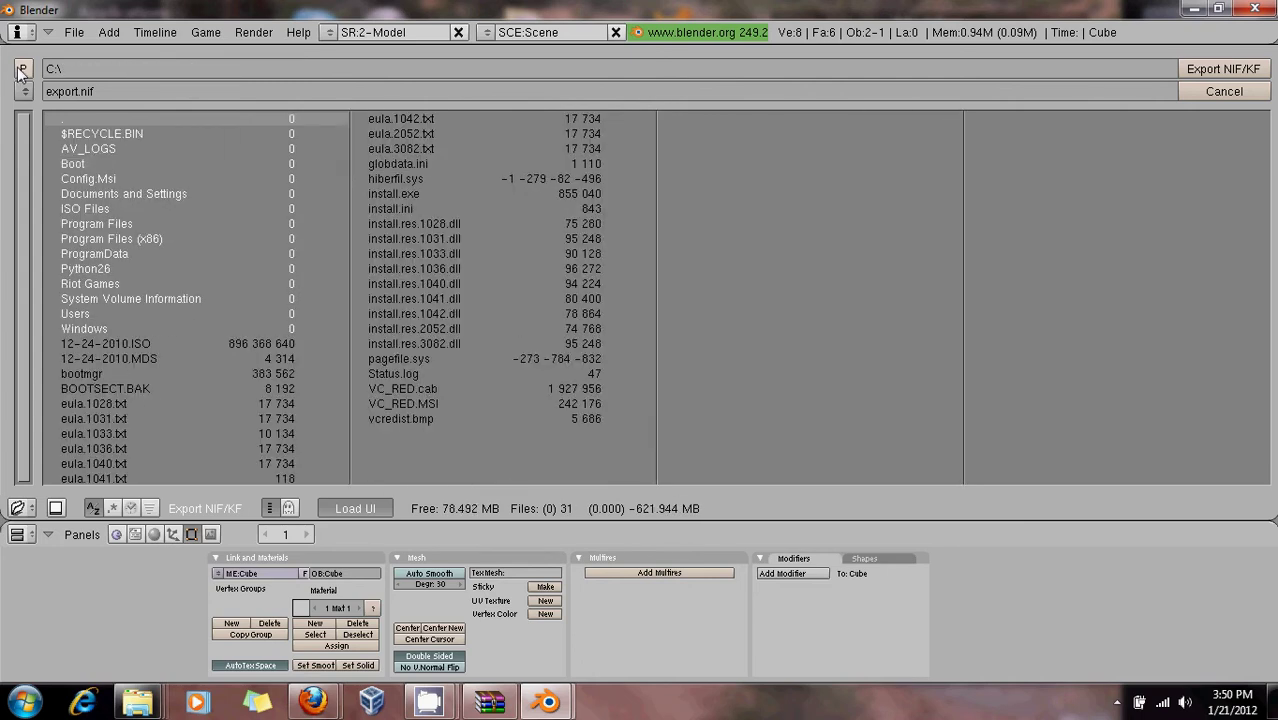
pyautogui.click(250, 91)
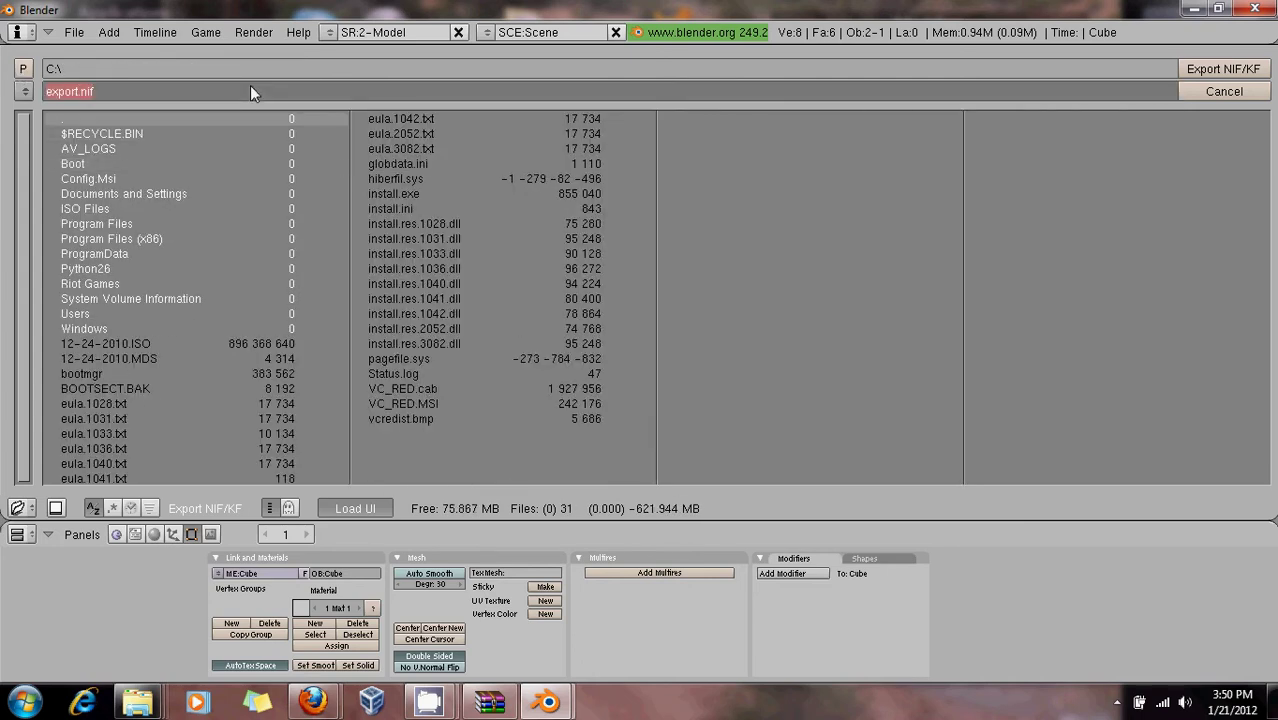
pyautogui.write('Cub.n')
pyautogui.press('BackSpace')
pyautogui.press('BackSpace')
pyautogui.write('e.nif')
pyautogui.press('Return')
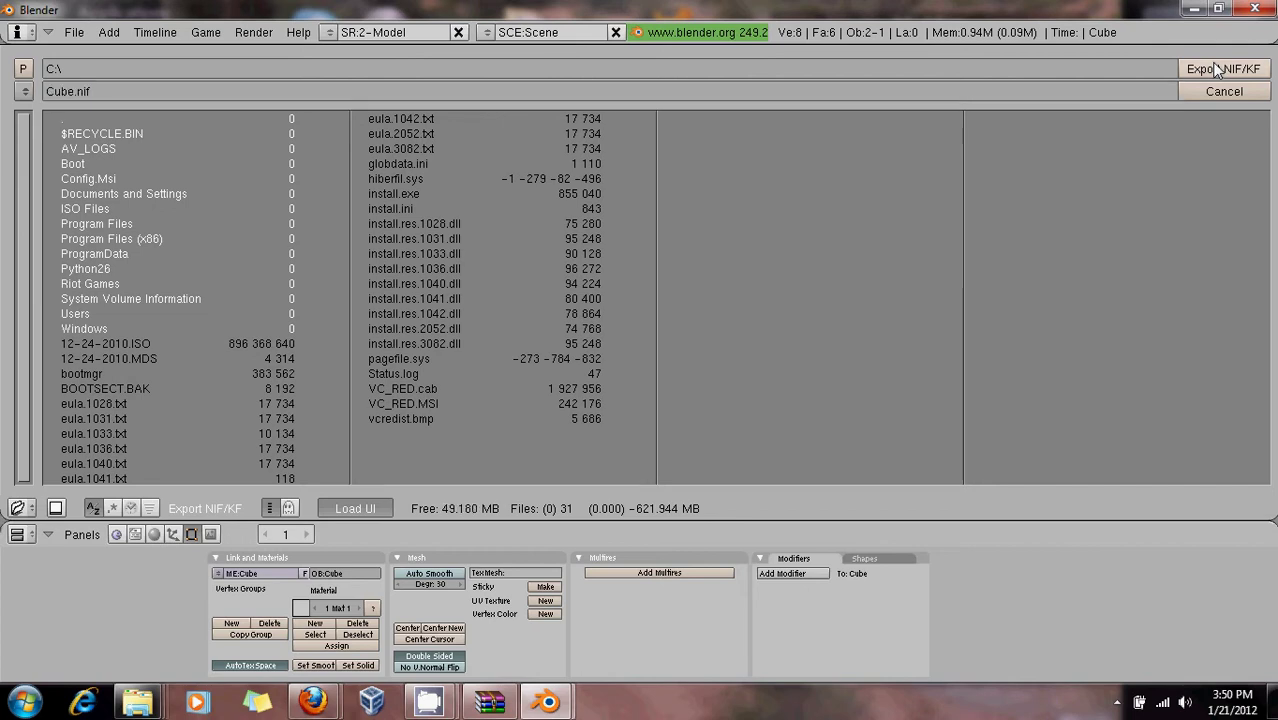
pyautogui.click(1208, 72)
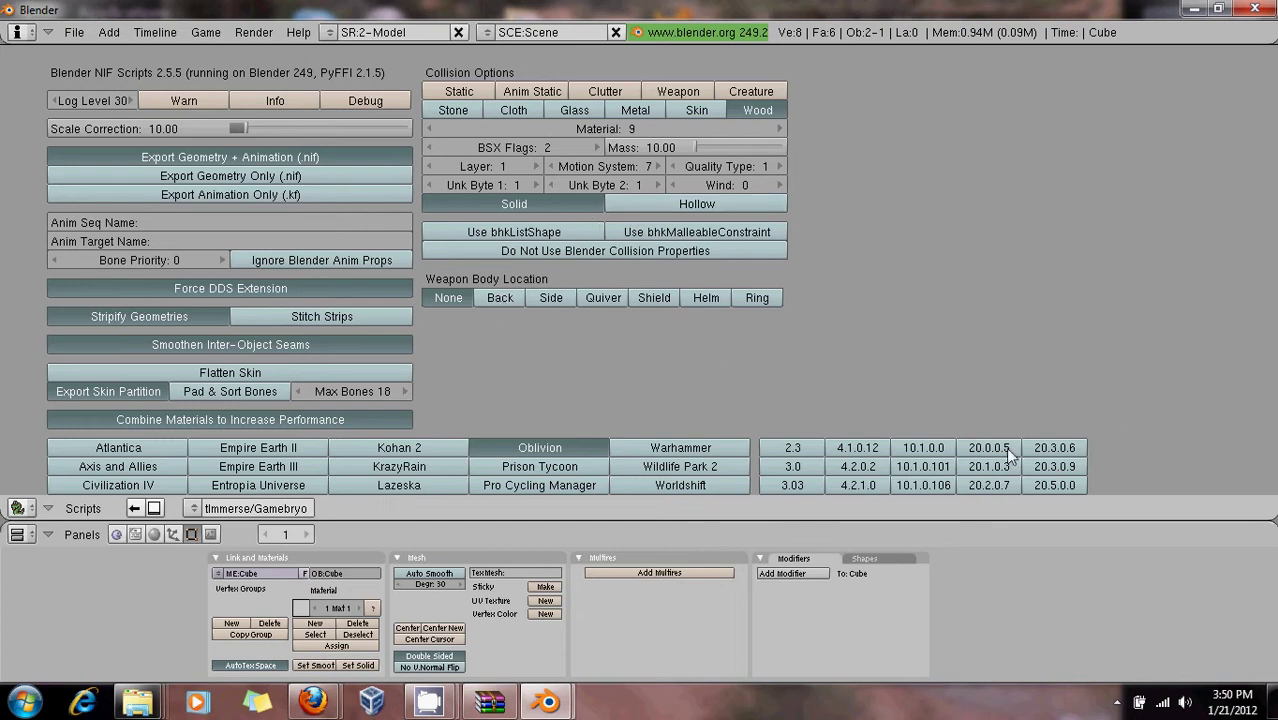
# Step: Target Fallout 3 and enable Use BSFadeNode Root, leaving dismember body parts export off
pyautogui.moveTo(841, 520); pyautogui.dragTo(840, 589)
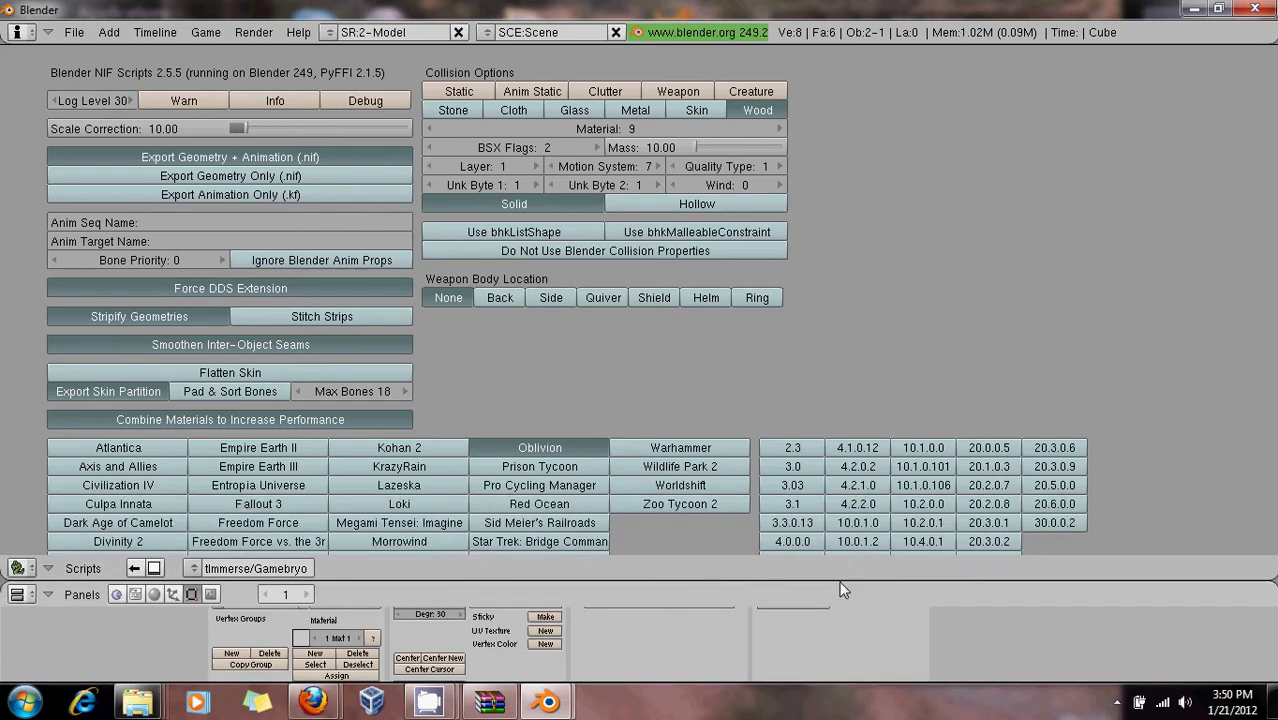
pyautogui.click(244, 505)
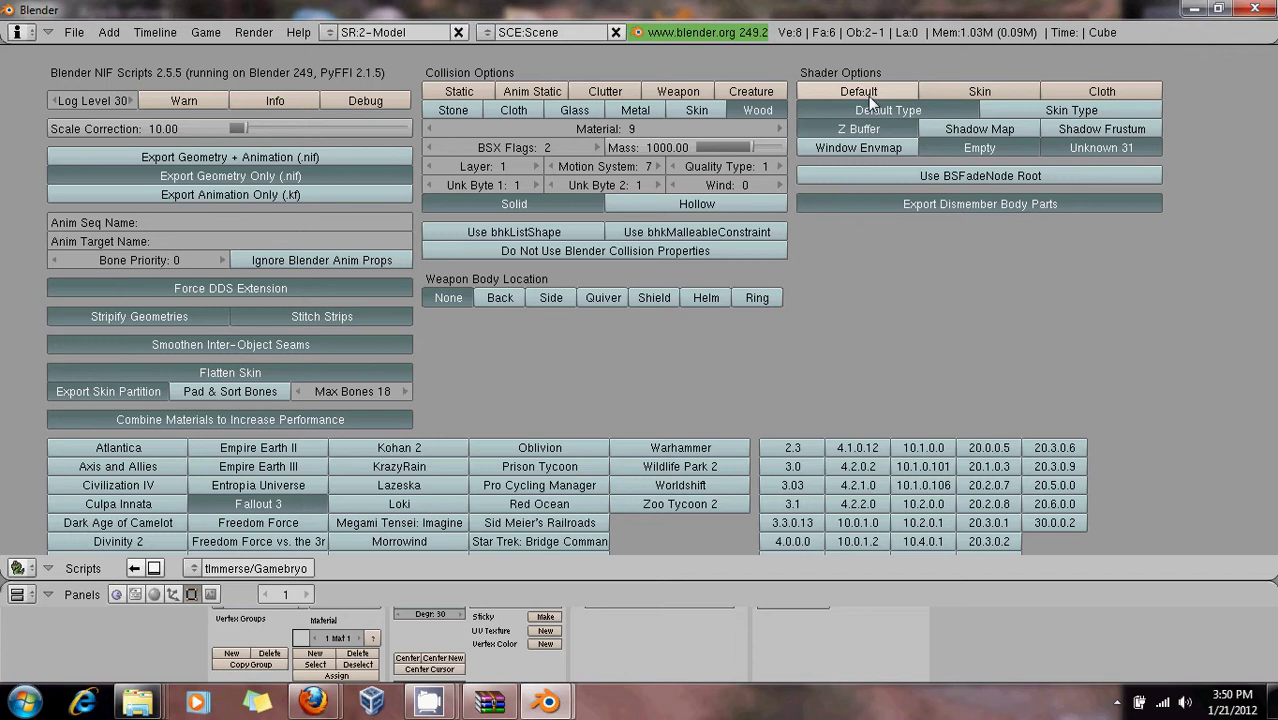
pyautogui.click(1154, 202)
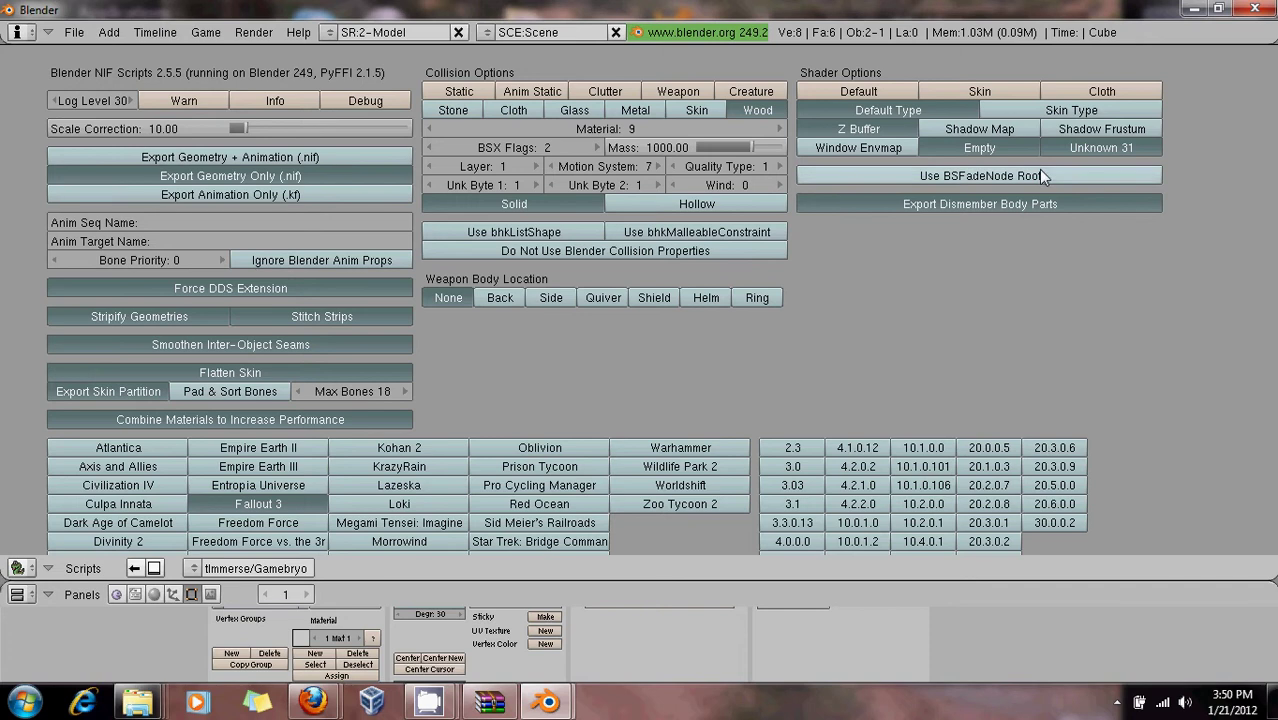
pyautogui.click(993, 180)
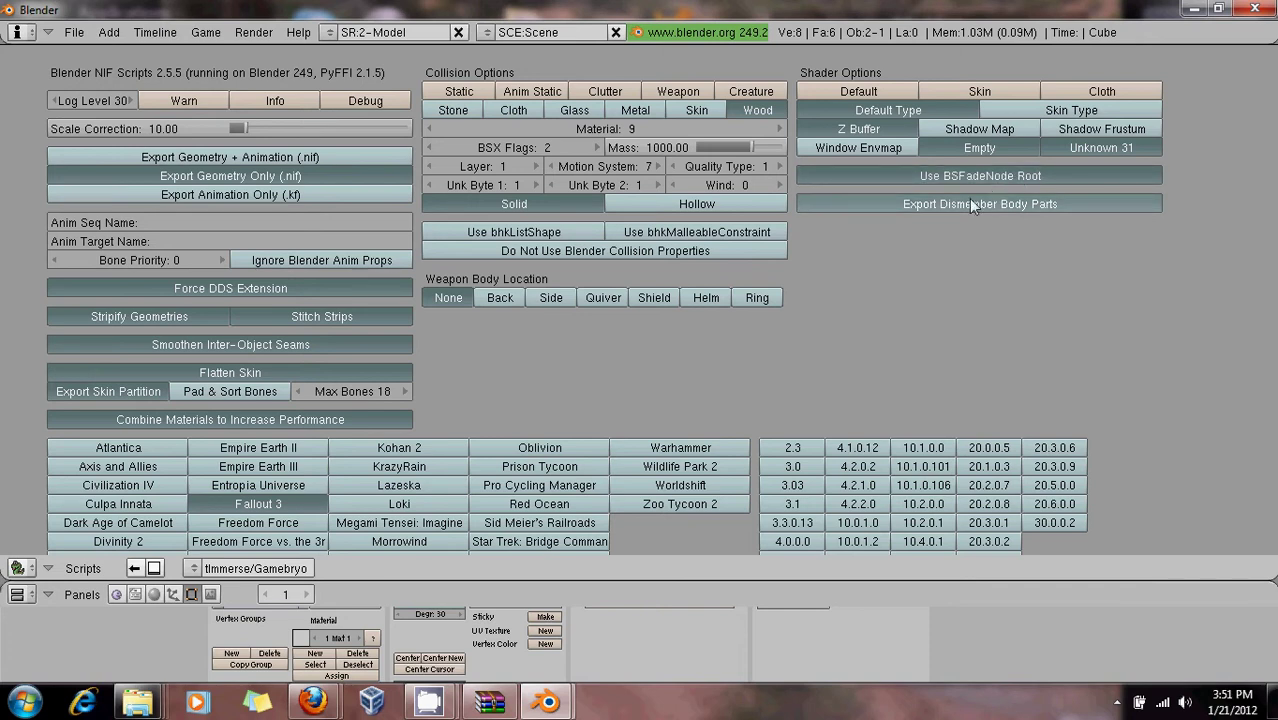
pyautogui.click(999, 205)
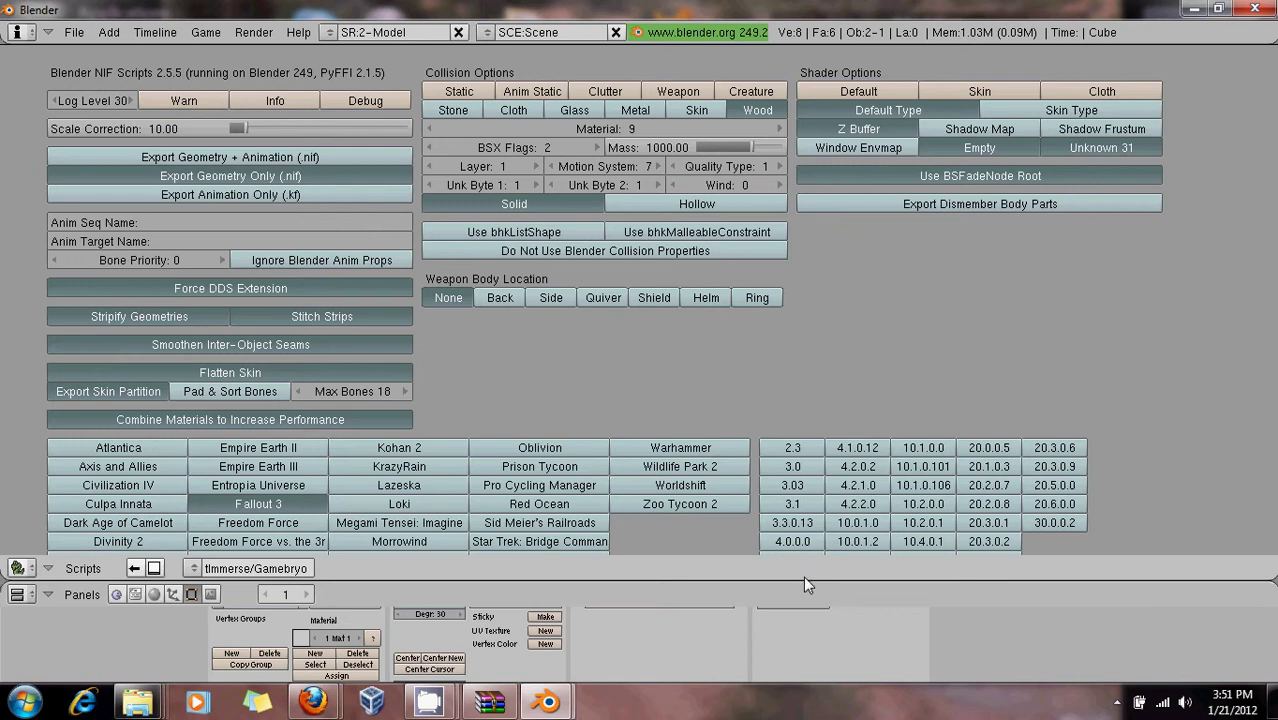
pyautogui.moveTo(803, 577); pyautogui.dragTo(804, 657)
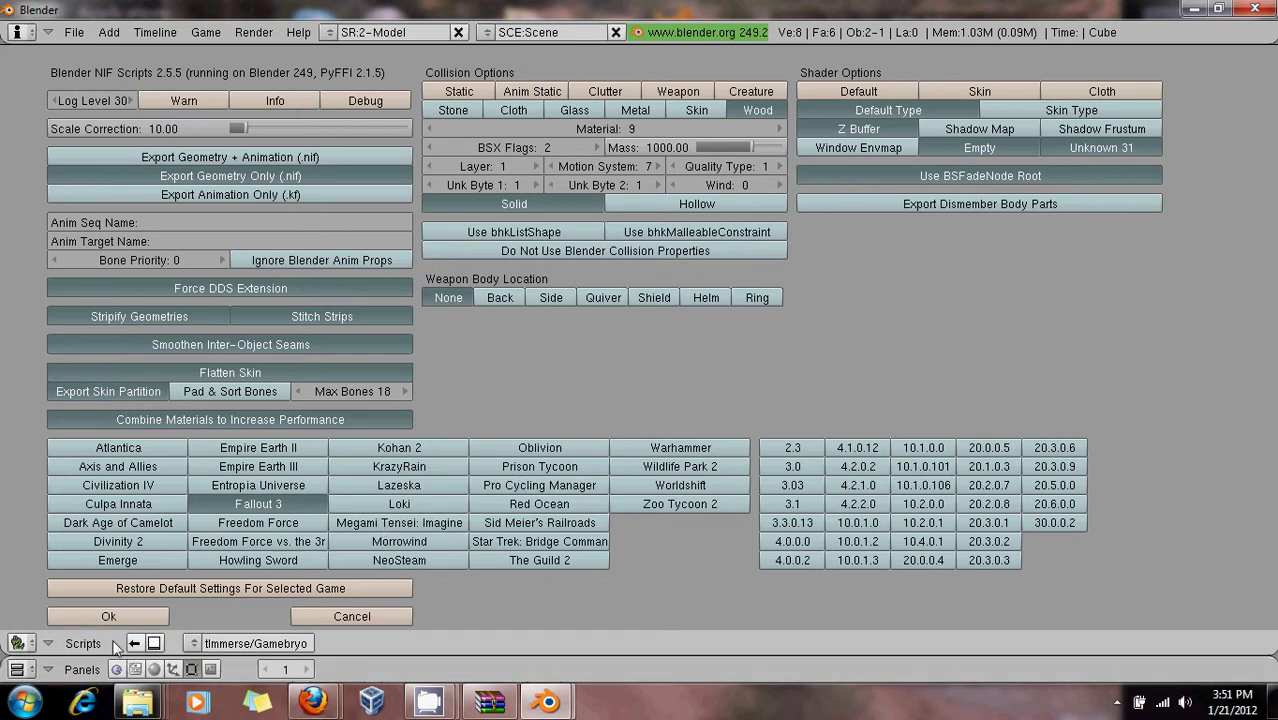
# Step: Run the export, dismiss the non-UV texture error, and delete the cube's material
pyautogui.click(100, 616)
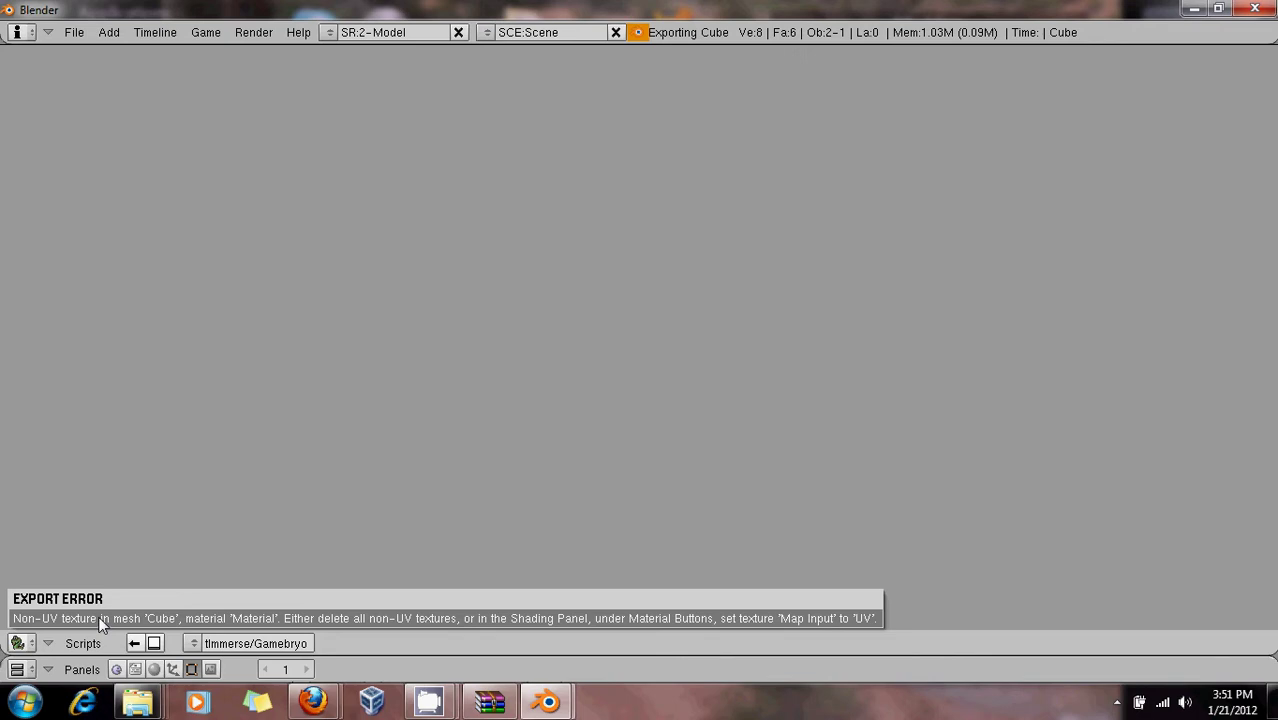
pyautogui.click(100, 623)
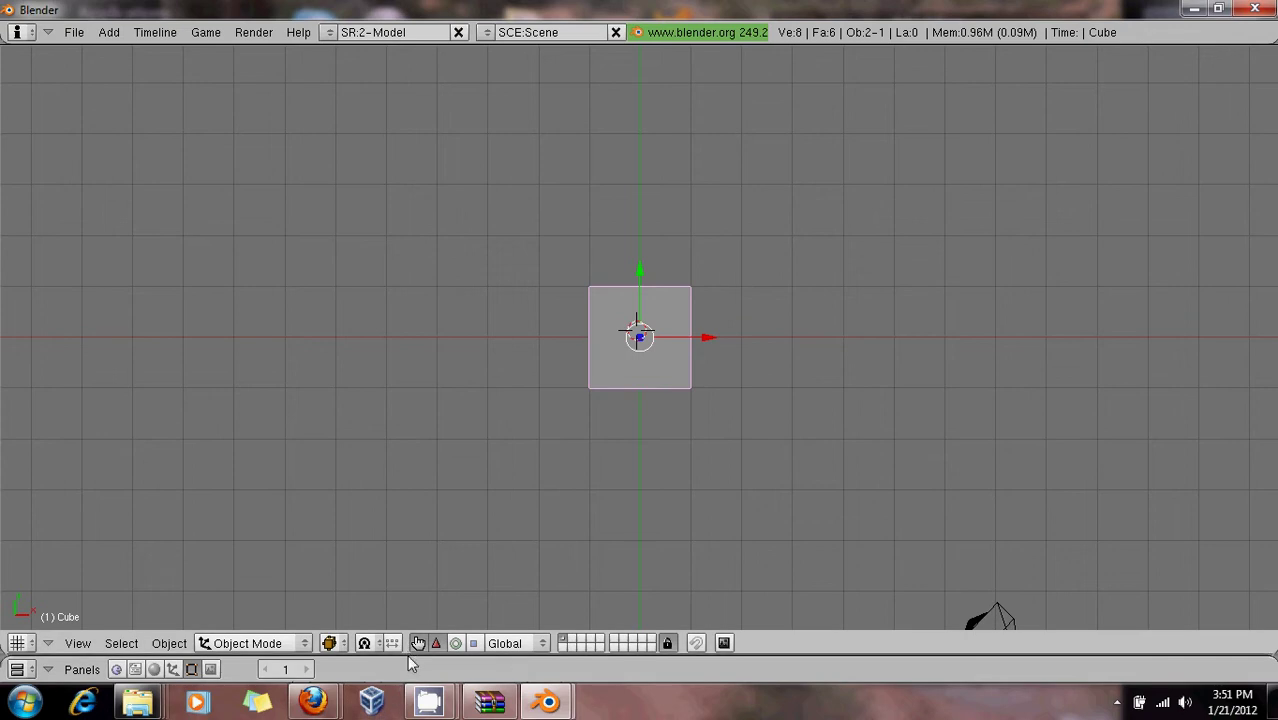
pyautogui.moveTo(407, 656); pyautogui.dragTo(417, 550)
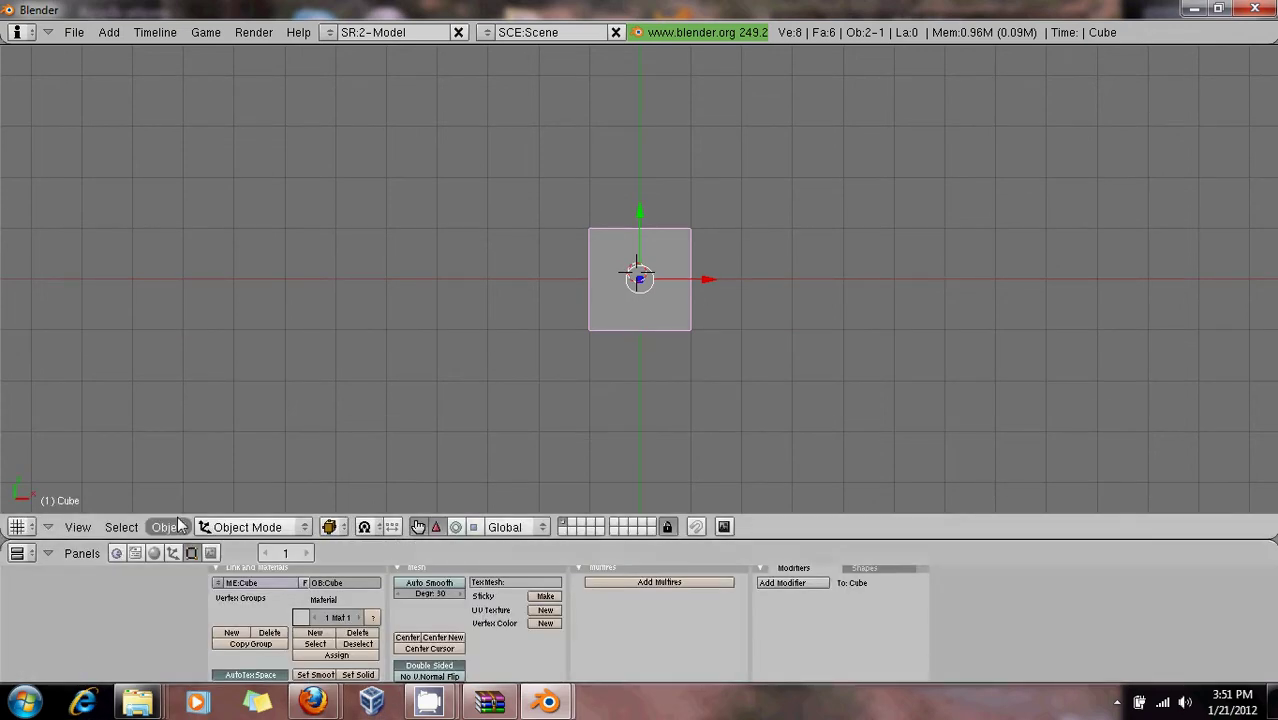
pyautogui.click(352, 634)
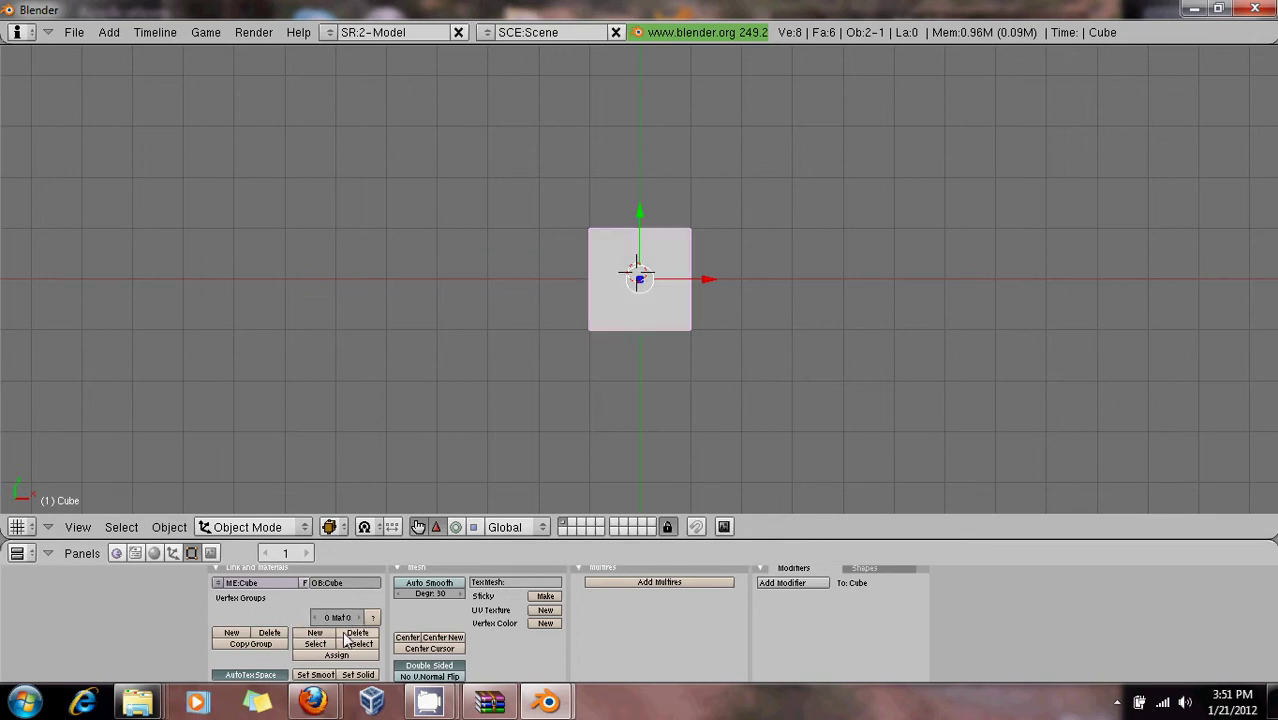
# Step: Re-export the cube as NIF to C:\Cube.nif and confirm the Fallout 3 settings with Ok
pyautogui.click(74, 32)
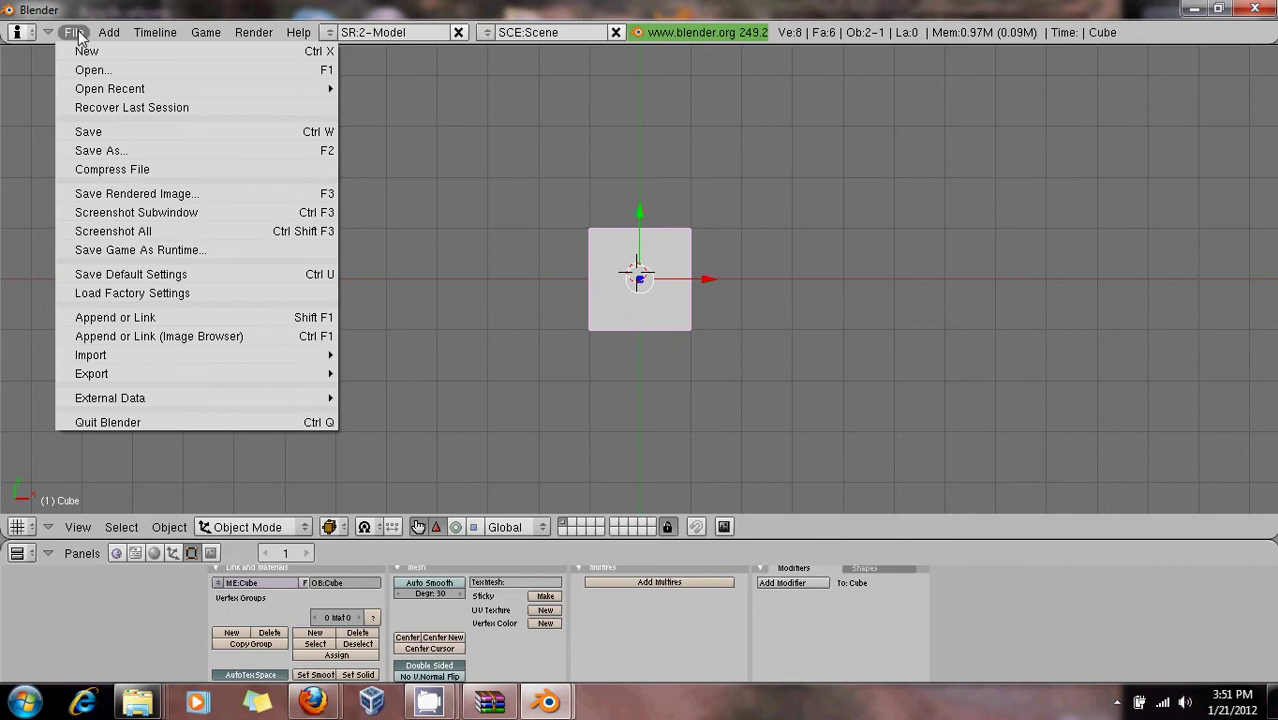
pyautogui.moveTo(145, 377)
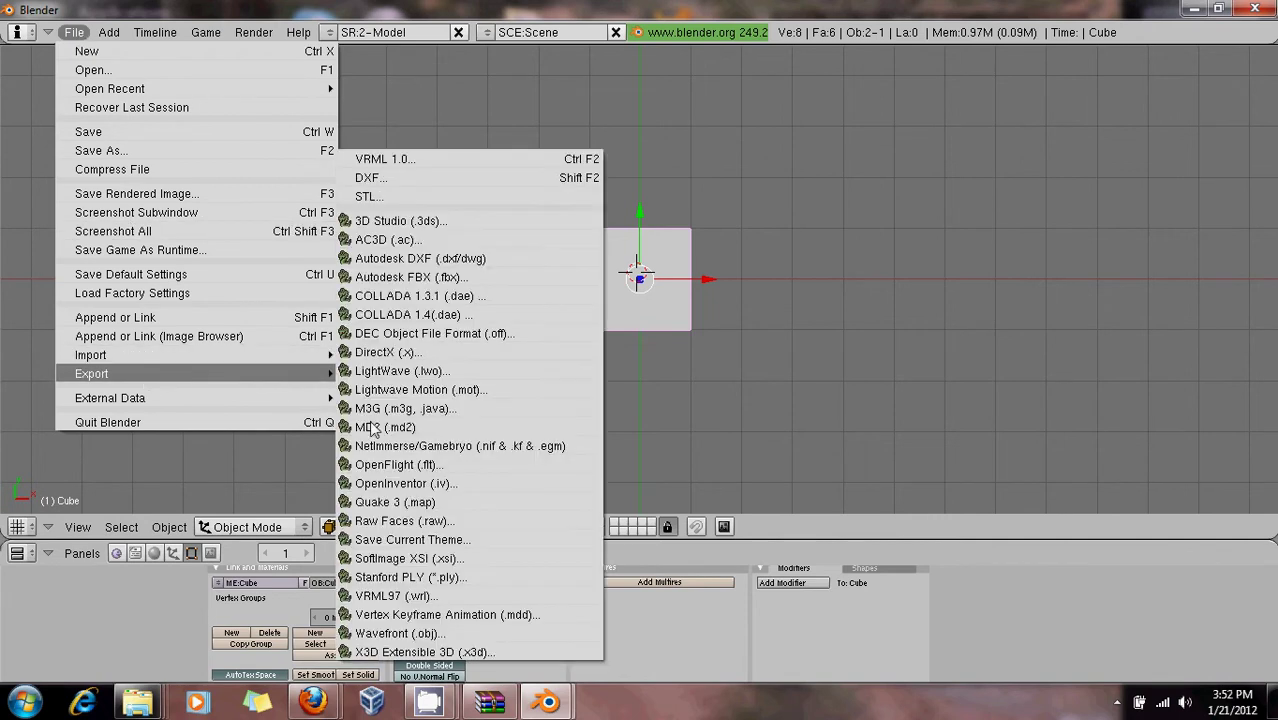
pyautogui.click(375, 445)
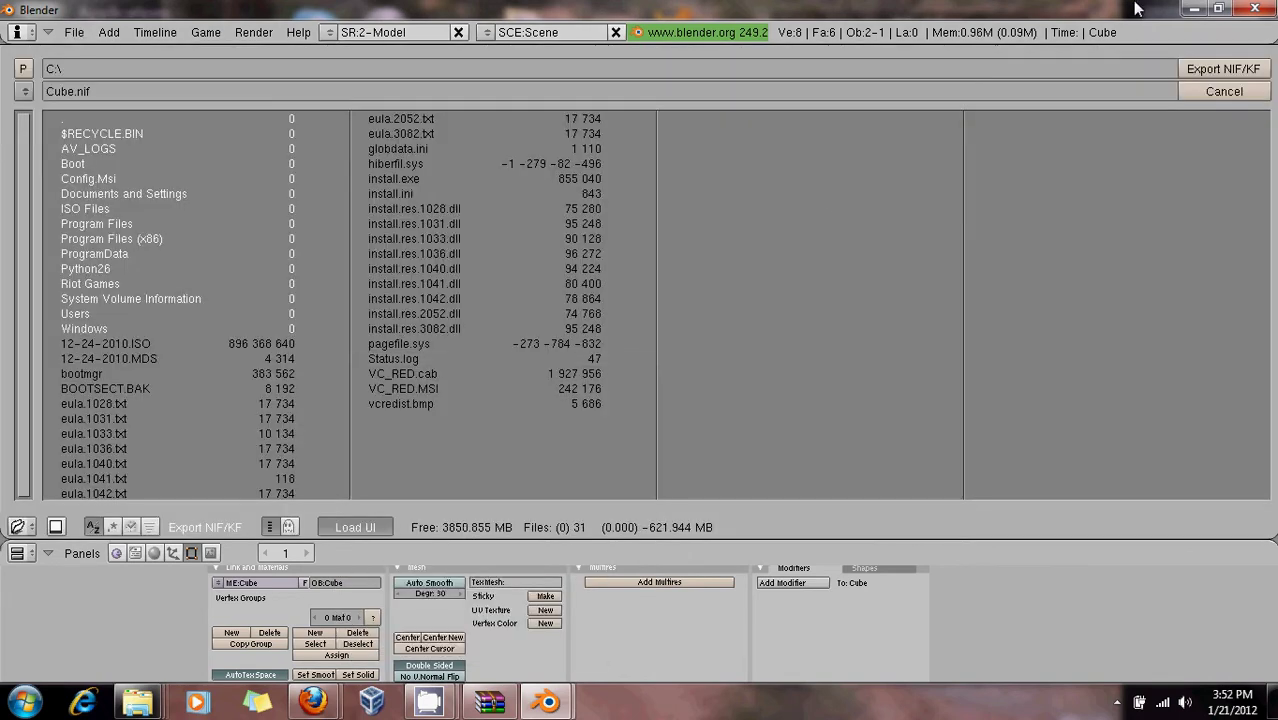
pyautogui.click(1193, 66)
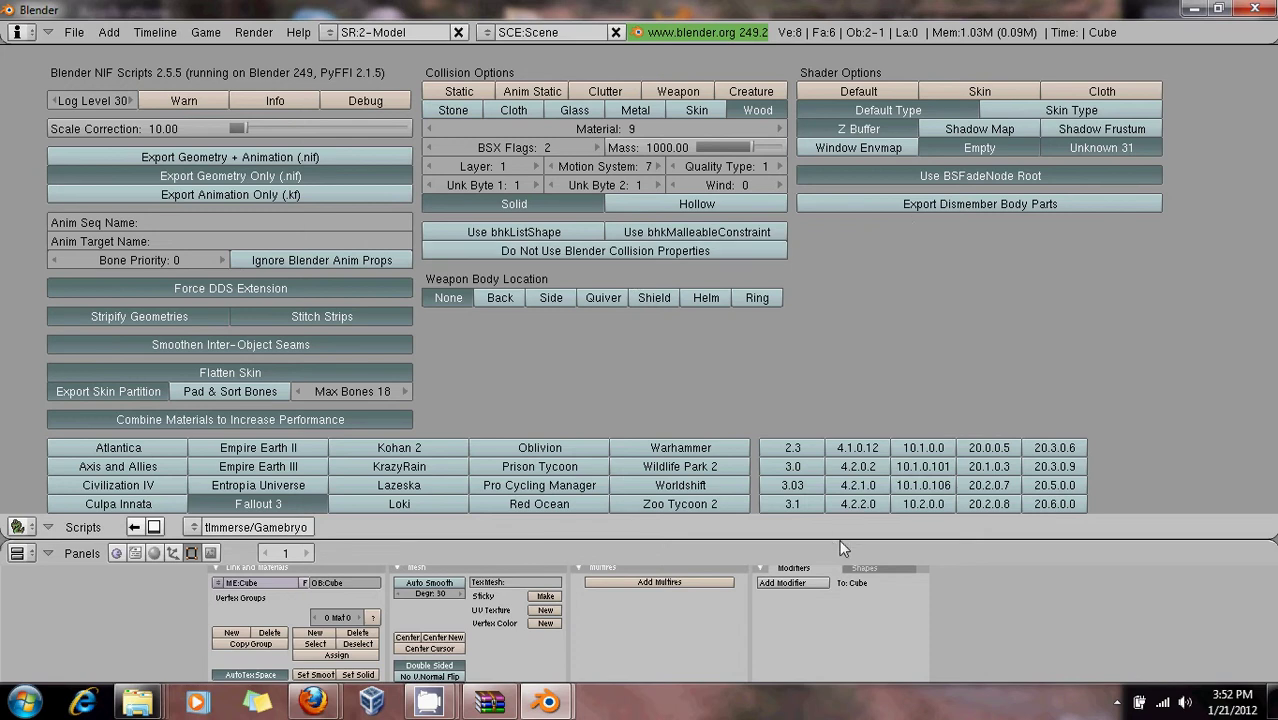
pyautogui.moveTo(841, 546); pyautogui.dragTo(836, 658)
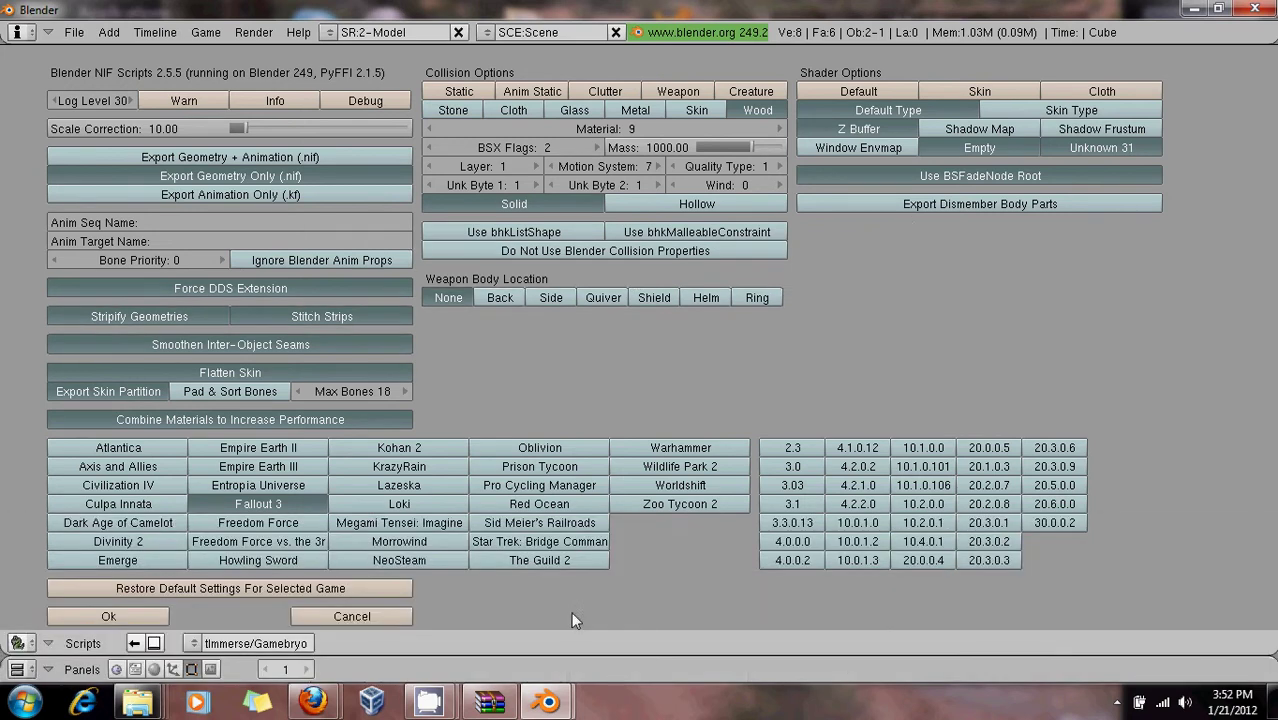
pyautogui.click(137, 614)
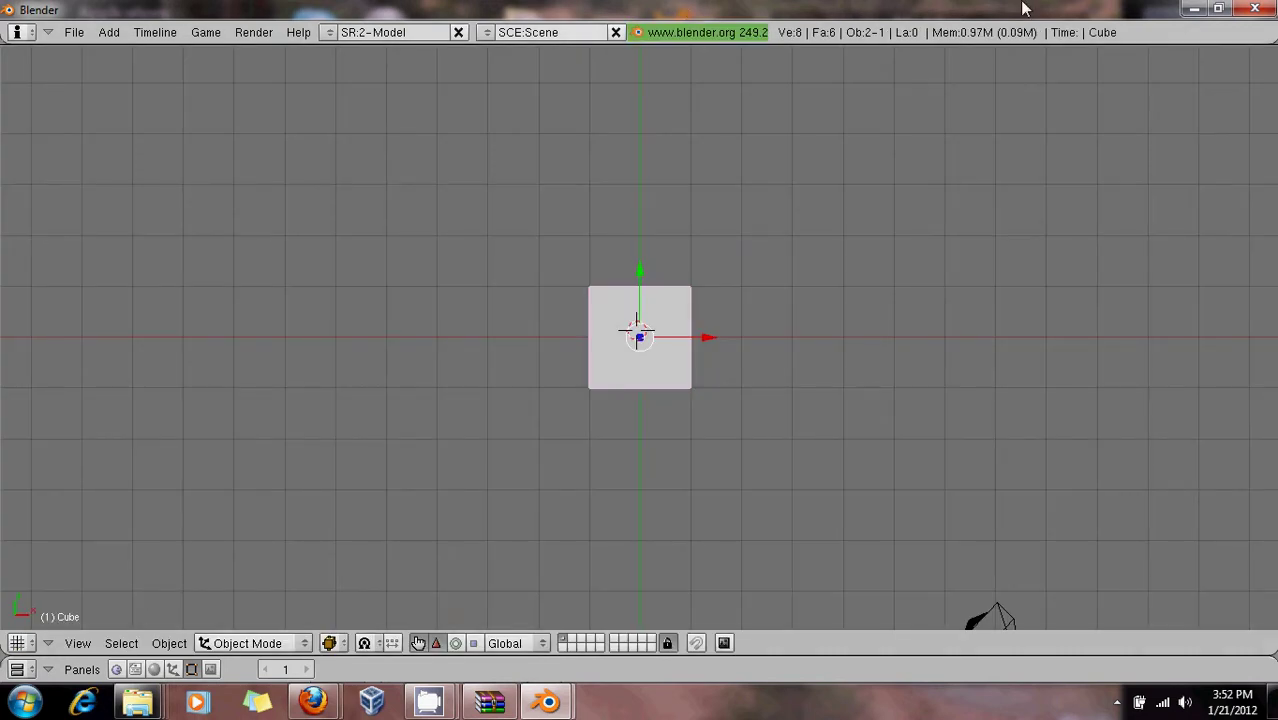
# Step: Minimize Blender, open the C: drive via Computer, and select the exported Cube file
pyautogui.click(1194, 9)
pyautogui.click(24, 702)
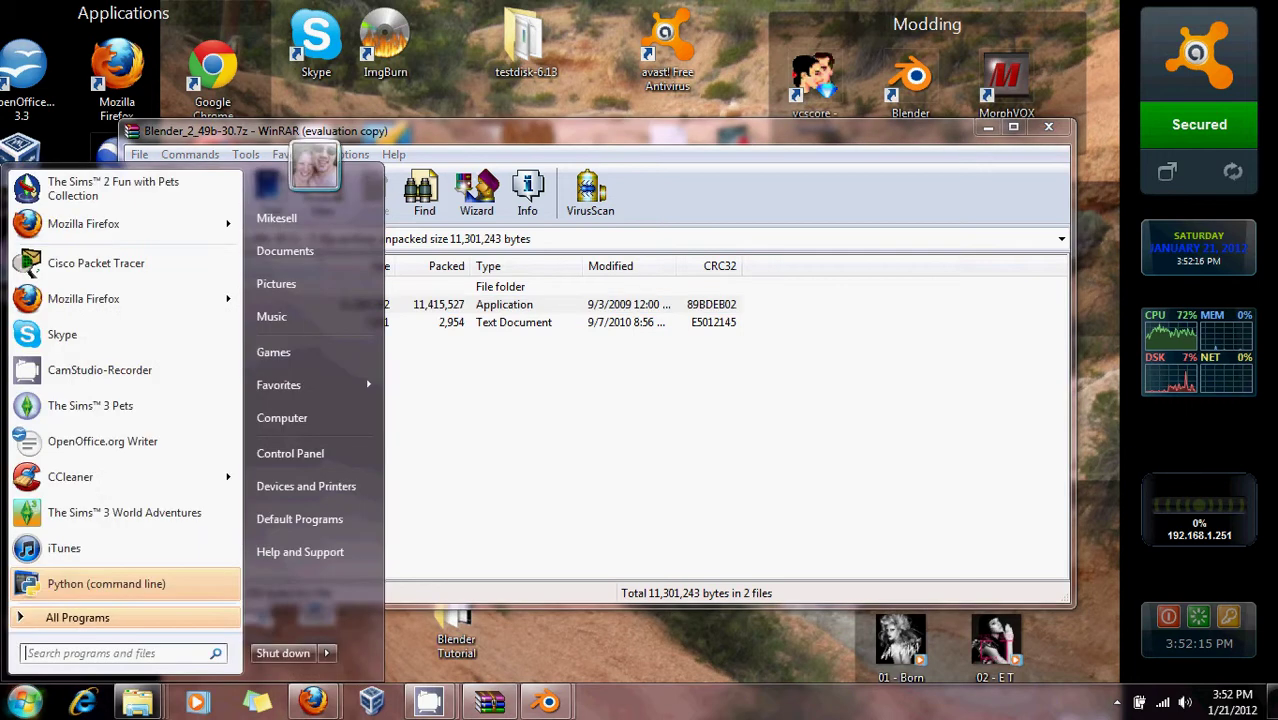
pyautogui.click(290, 417)
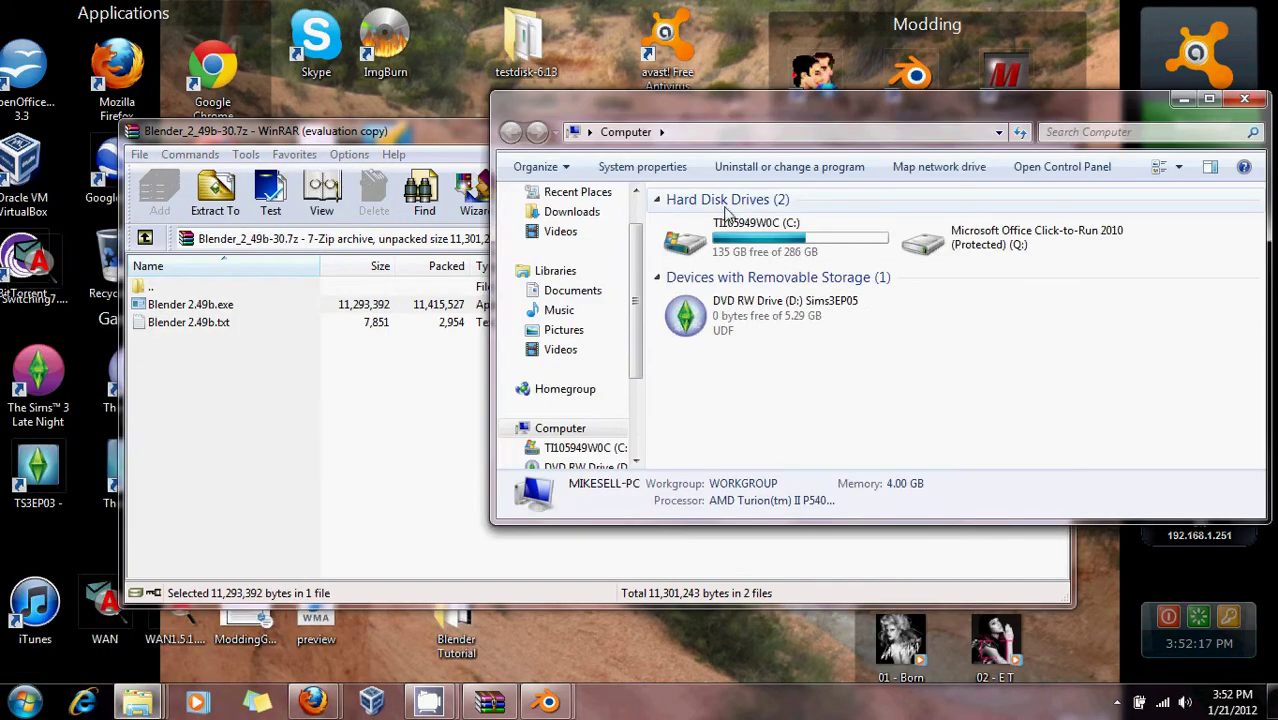
pyautogui.doubleClick(756, 240)
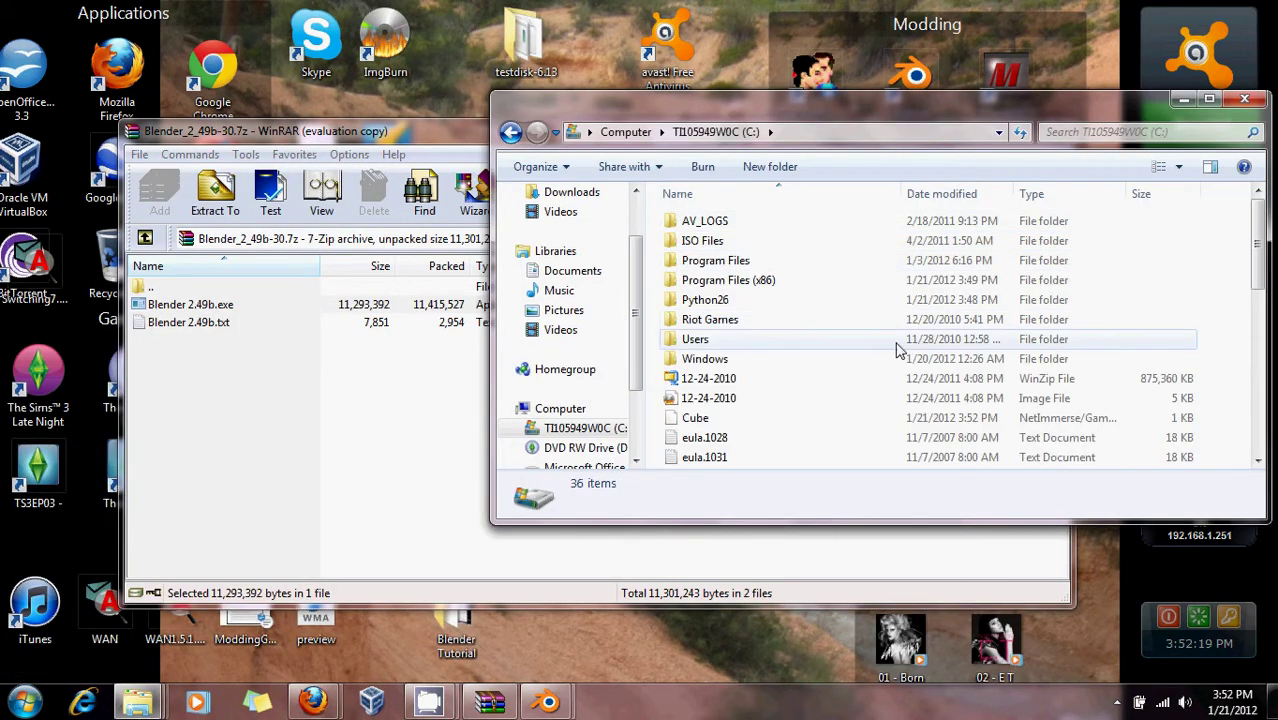
pyautogui.click(758, 418)
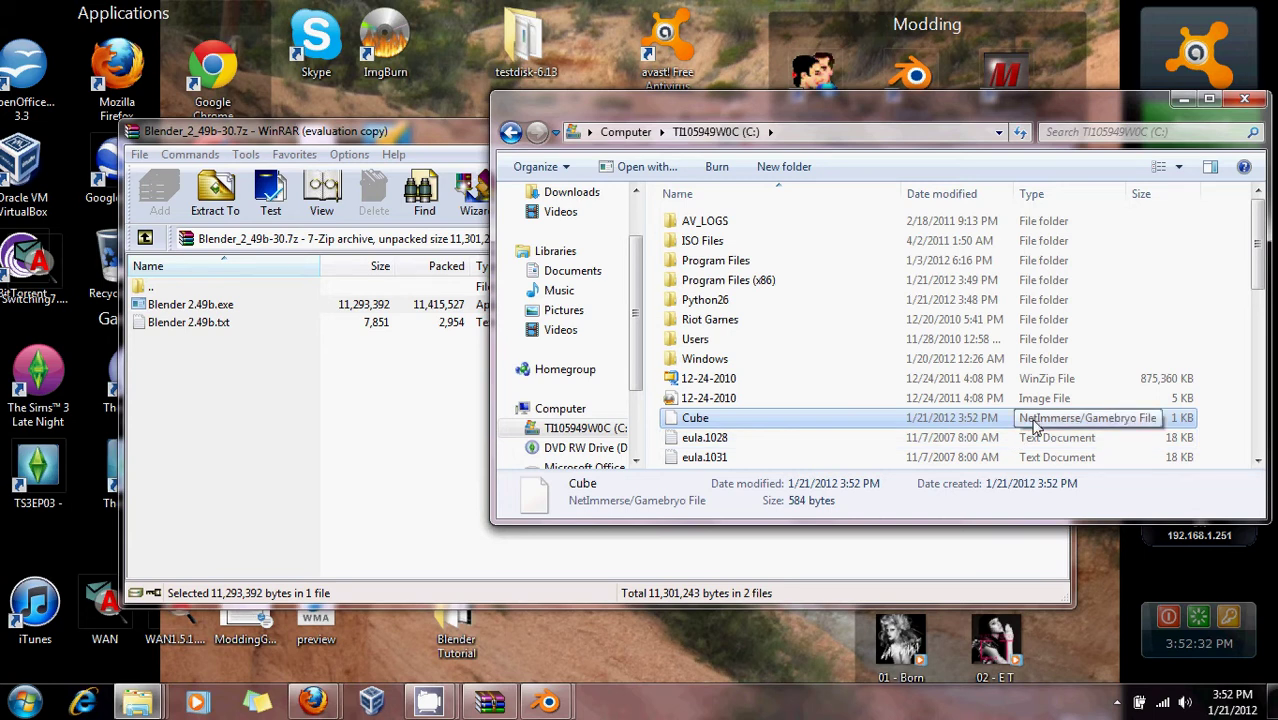
# Step: Glance at the Blender NIF Scripts release notes in Firefox, then minimize the browser
pyautogui.moveTo(313, 700)
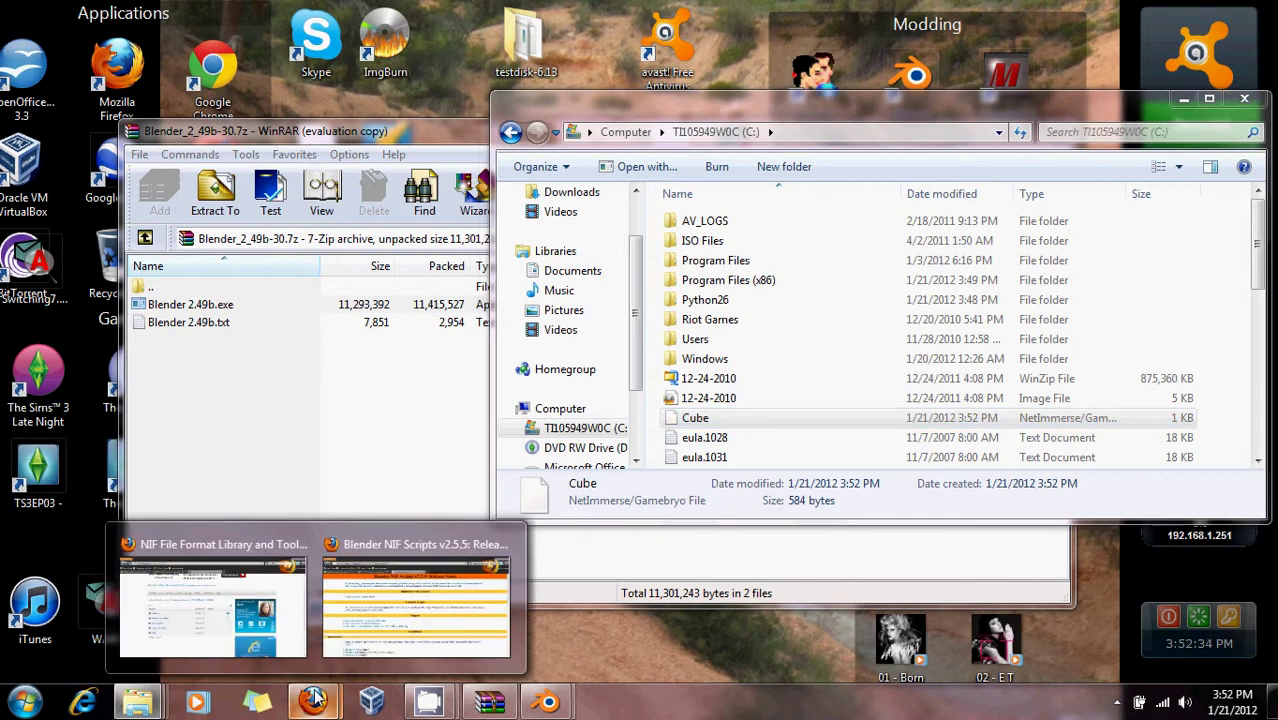
pyautogui.click(452, 623)
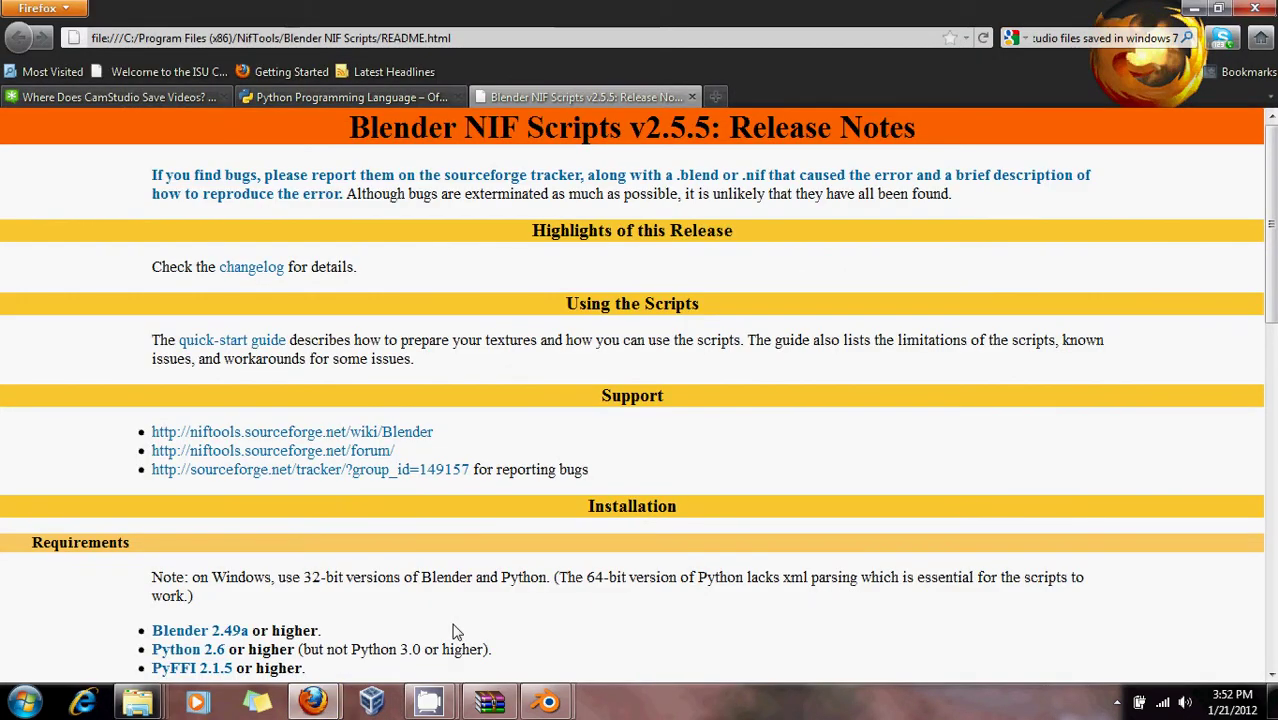
pyautogui.click(1037, 34)
pyautogui.click(1193, 8)
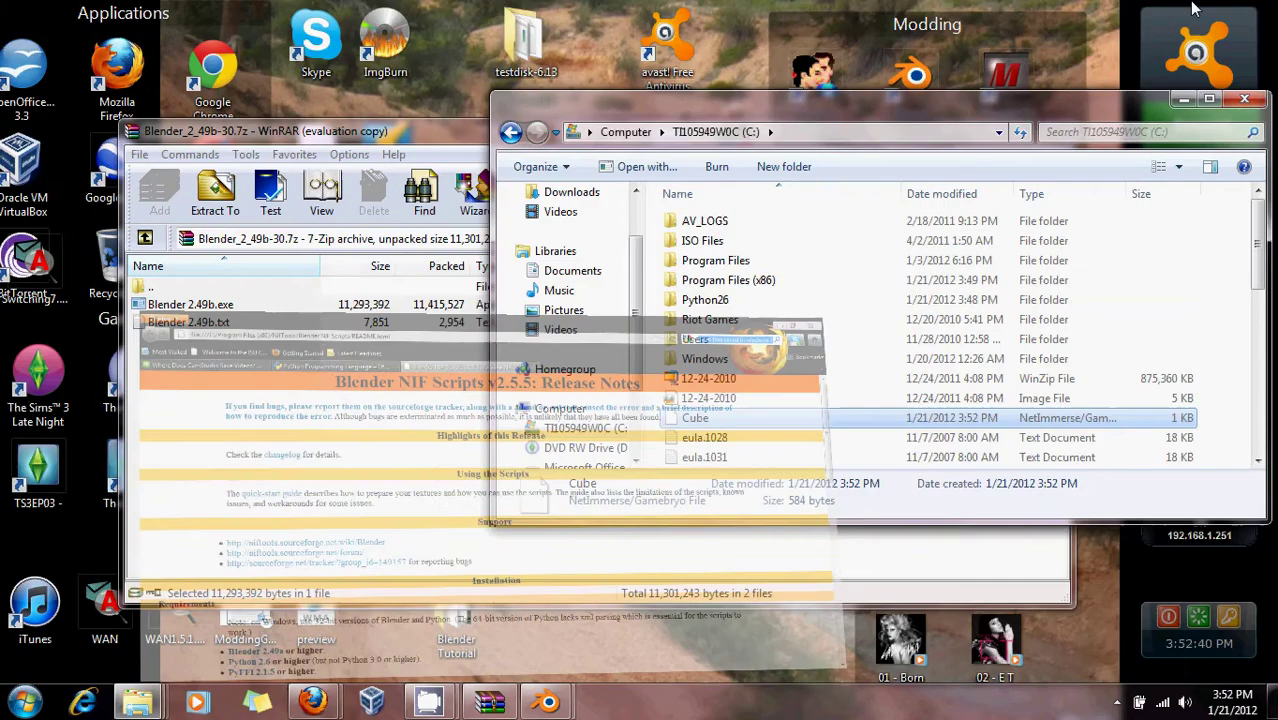
# Step: Open the nifskope archive in the Blender Tutorial folder and run NifSkope.exe from the nifskope-1.1.0-rc5 folder
pyautogui.click(452, 628)
pyautogui.doubleClick(452, 628)
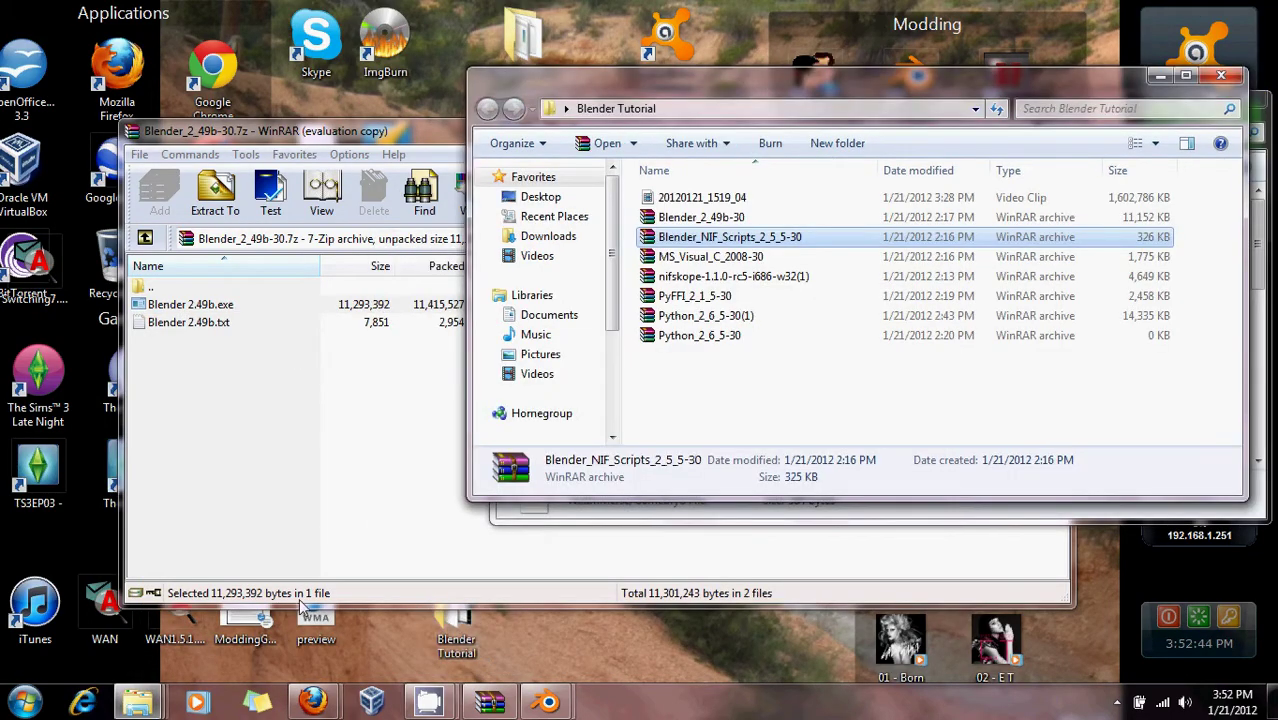
pyautogui.doubleClick(668, 278)
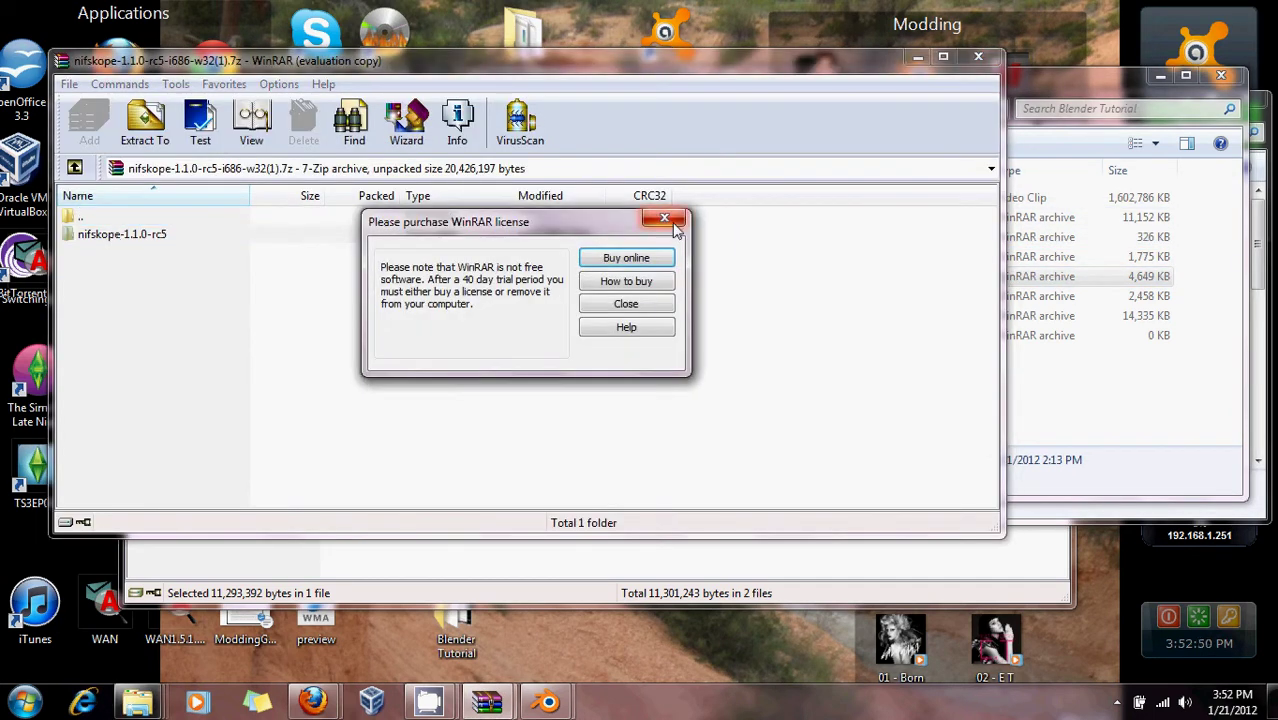
pyautogui.click(664, 218)
pyautogui.doubleClick(120, 236)
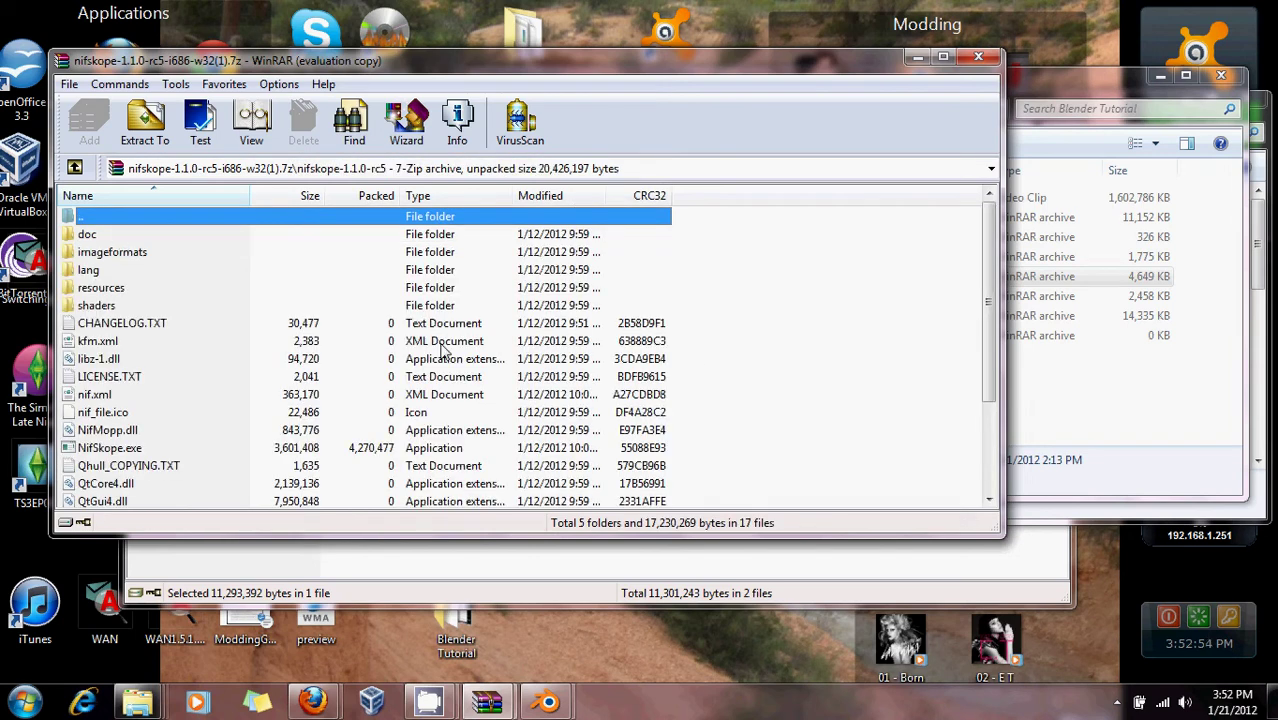
pyautogui.doubleClick(110, 449)
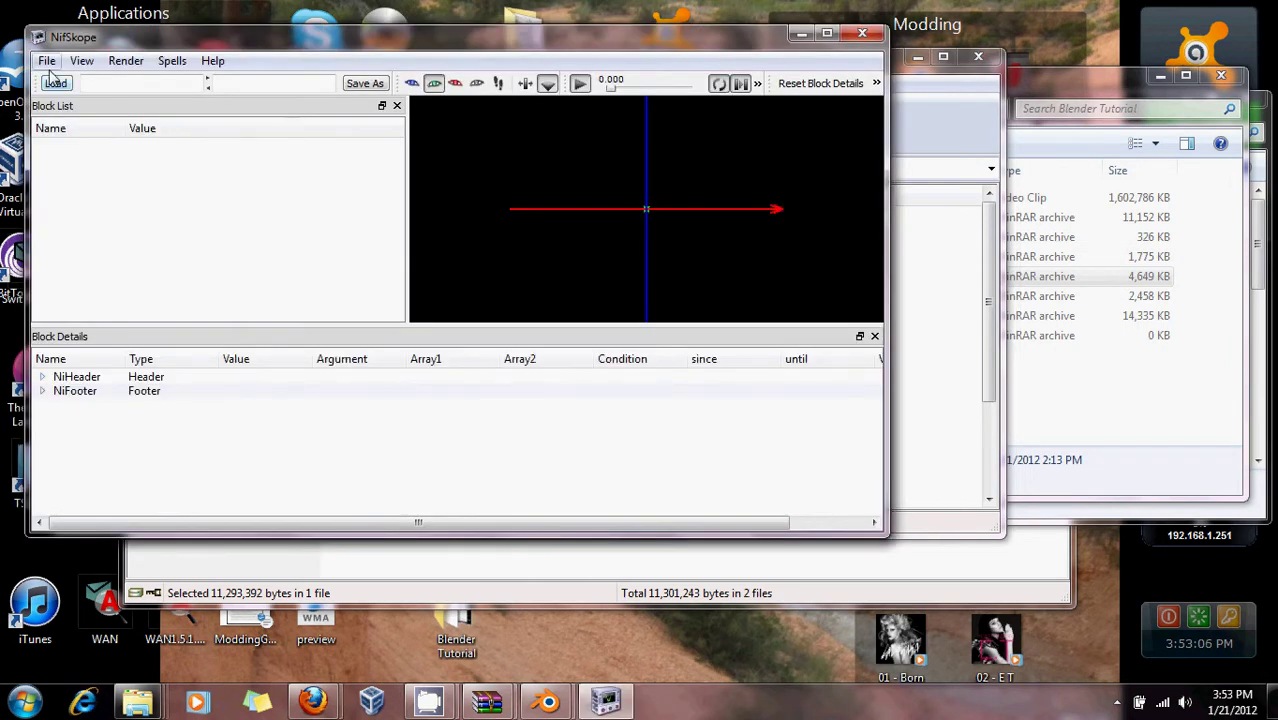
# Step: Load C:\Cube.nif, rotate the view to inspect the cube, then close NifSkope
pyautogui.click(48, 64)
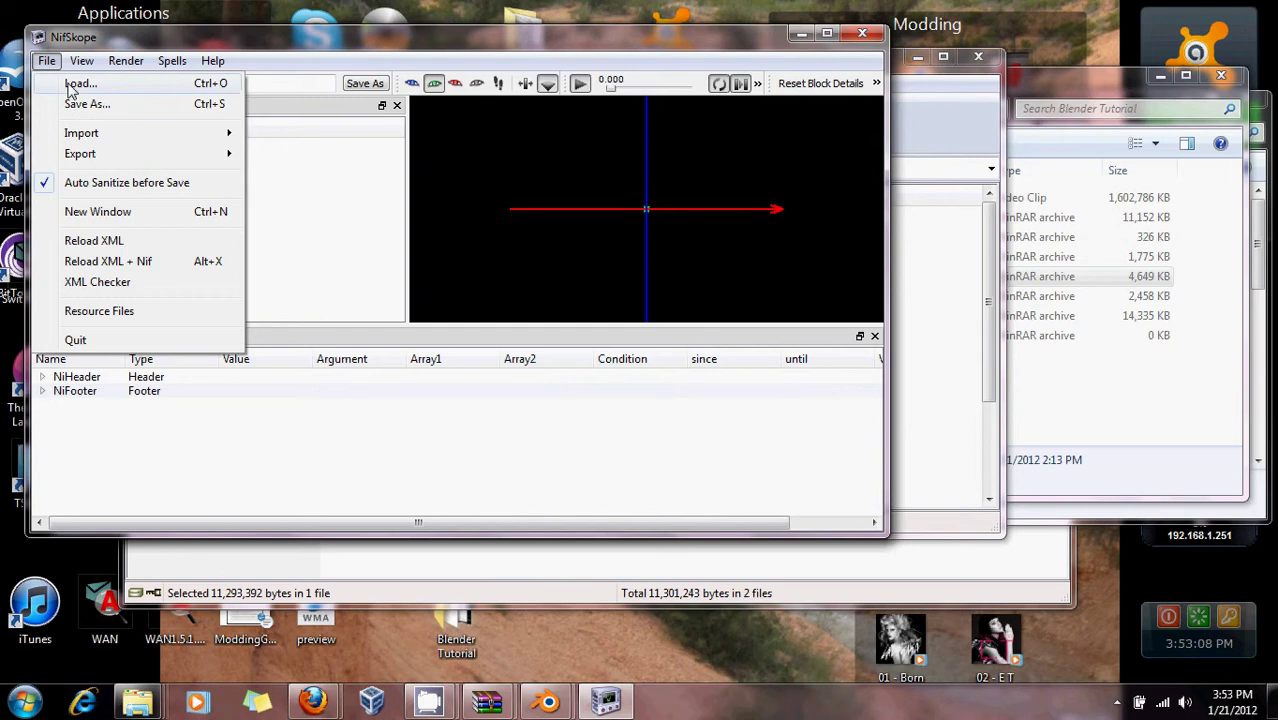
pyautogui.click(72, 84)
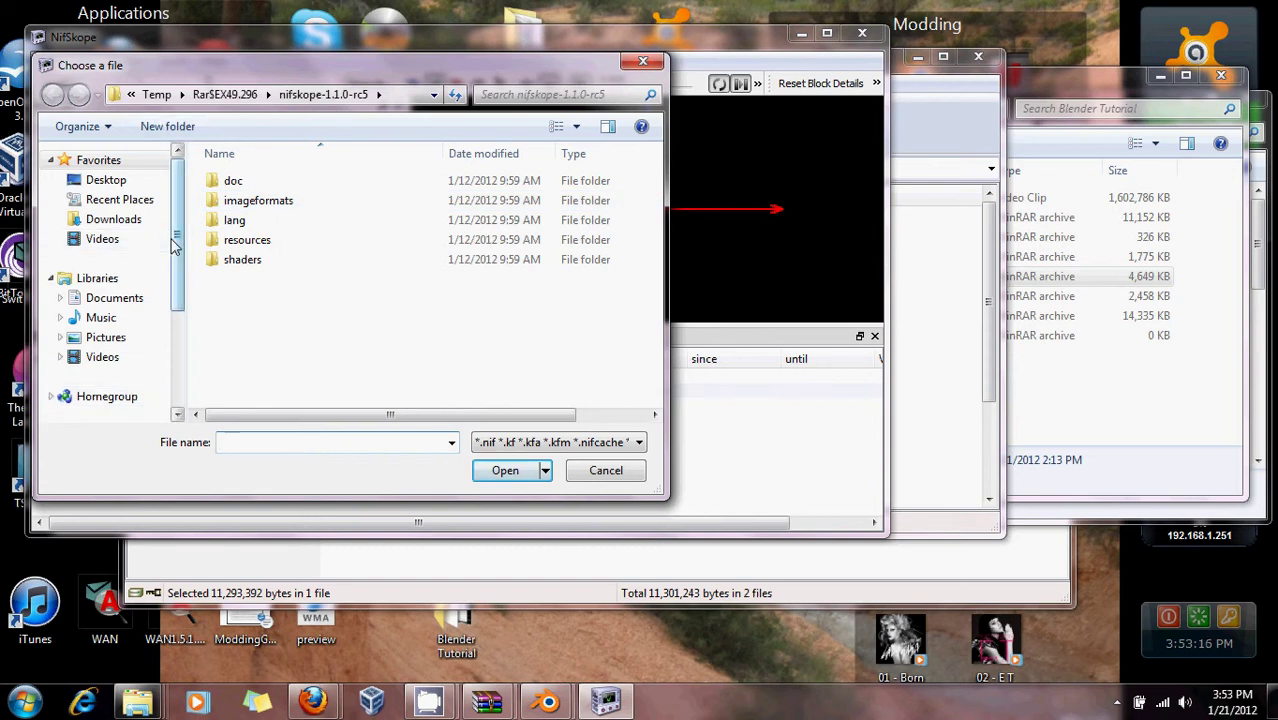
pyautogui.scroll(-2, 148, 347)
pyautogui.click(148, 347)
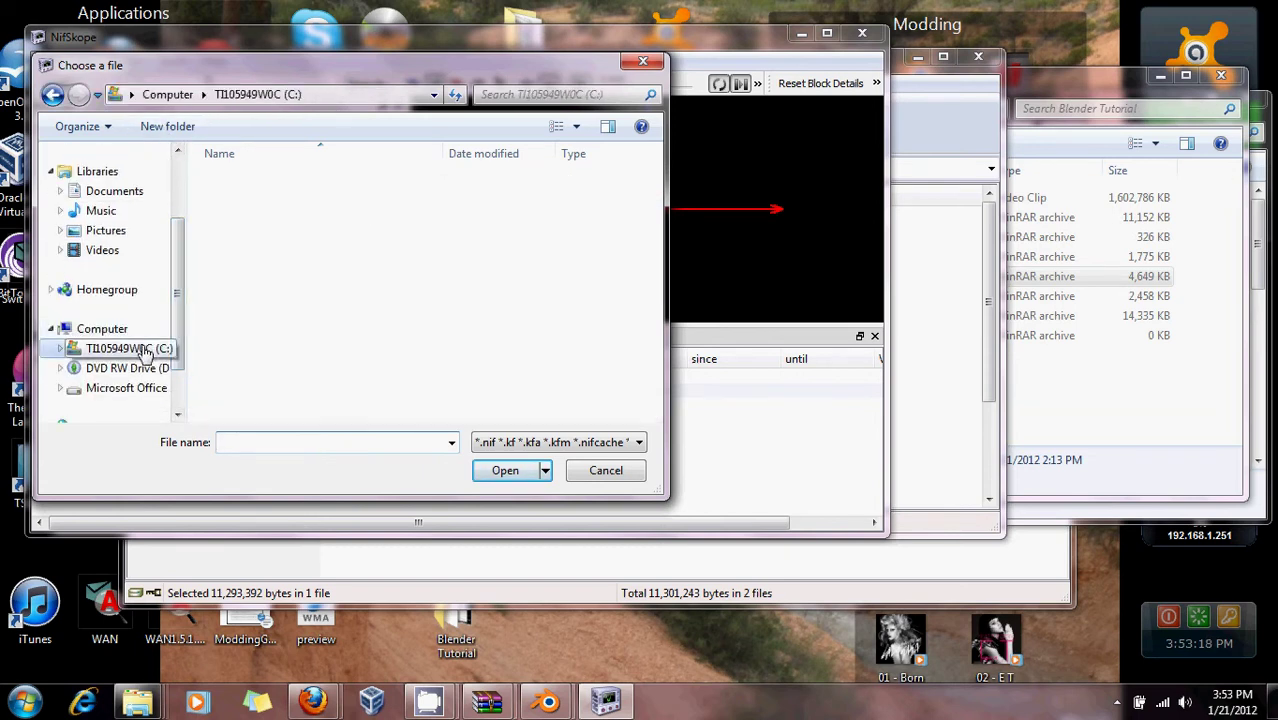
pyautogui.doubleClick(270, 340)
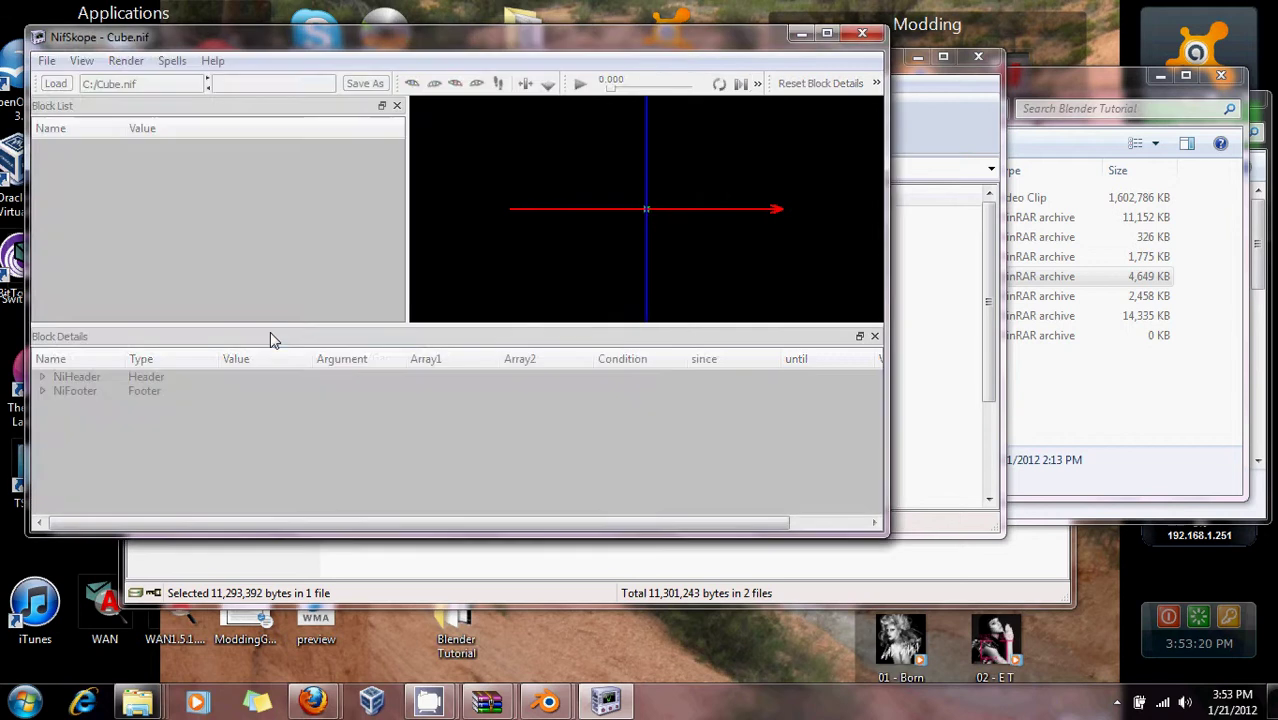
pyautogui.moveTo(658, 264); pyautogui.dragTo(733, 306)
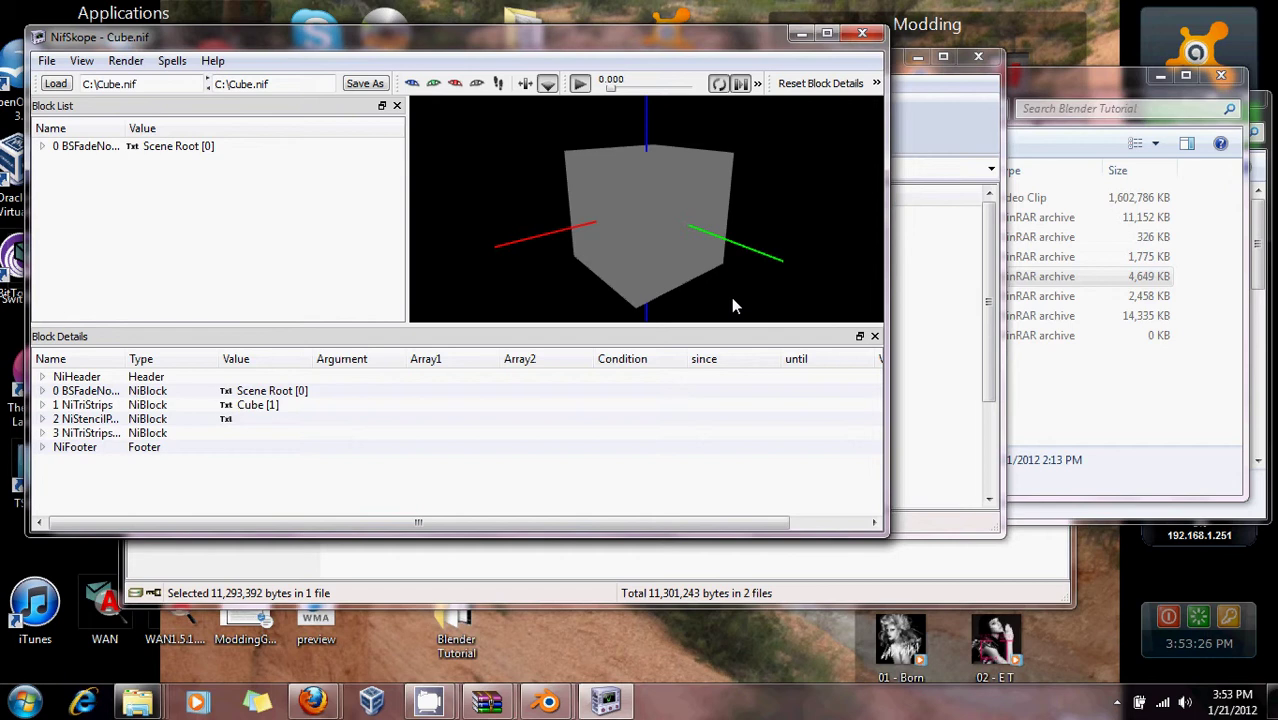
pyautogui.click(866, 36)
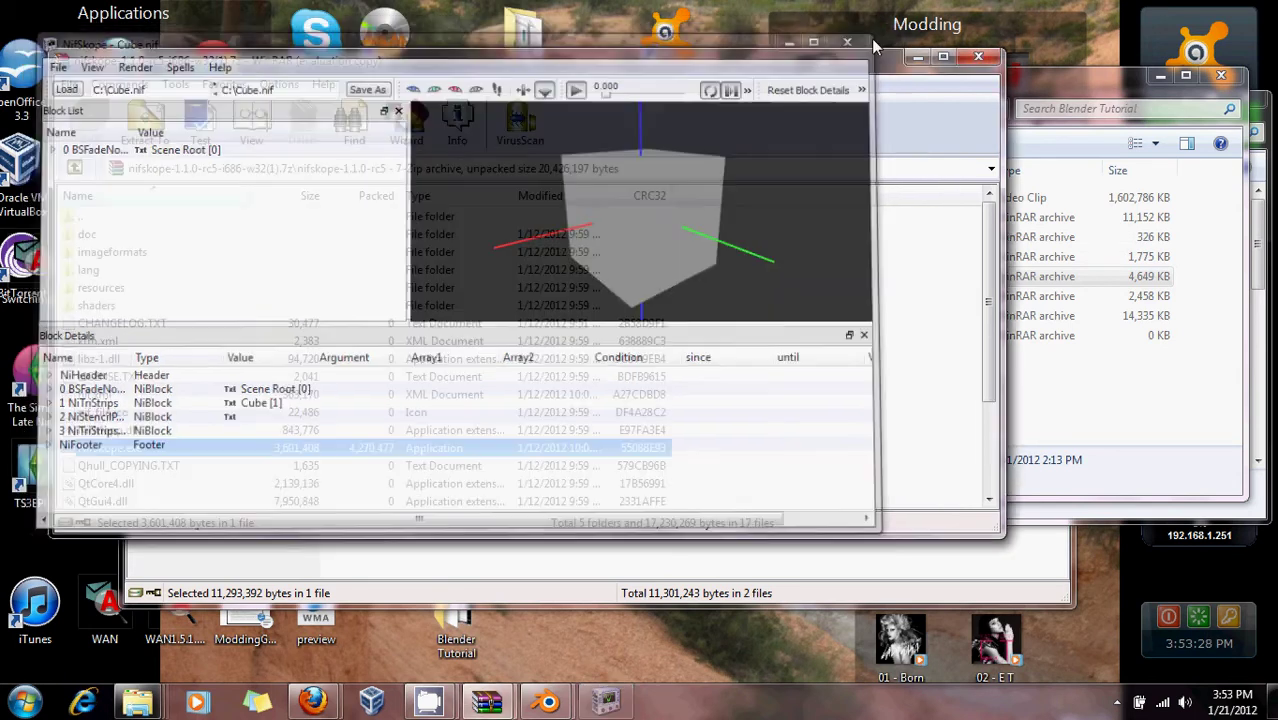
# Step: Close the nifskope and Blender WinRAR archives plus the Blender Tutorial and C: drive folders
pyautogui.click(978, 56)
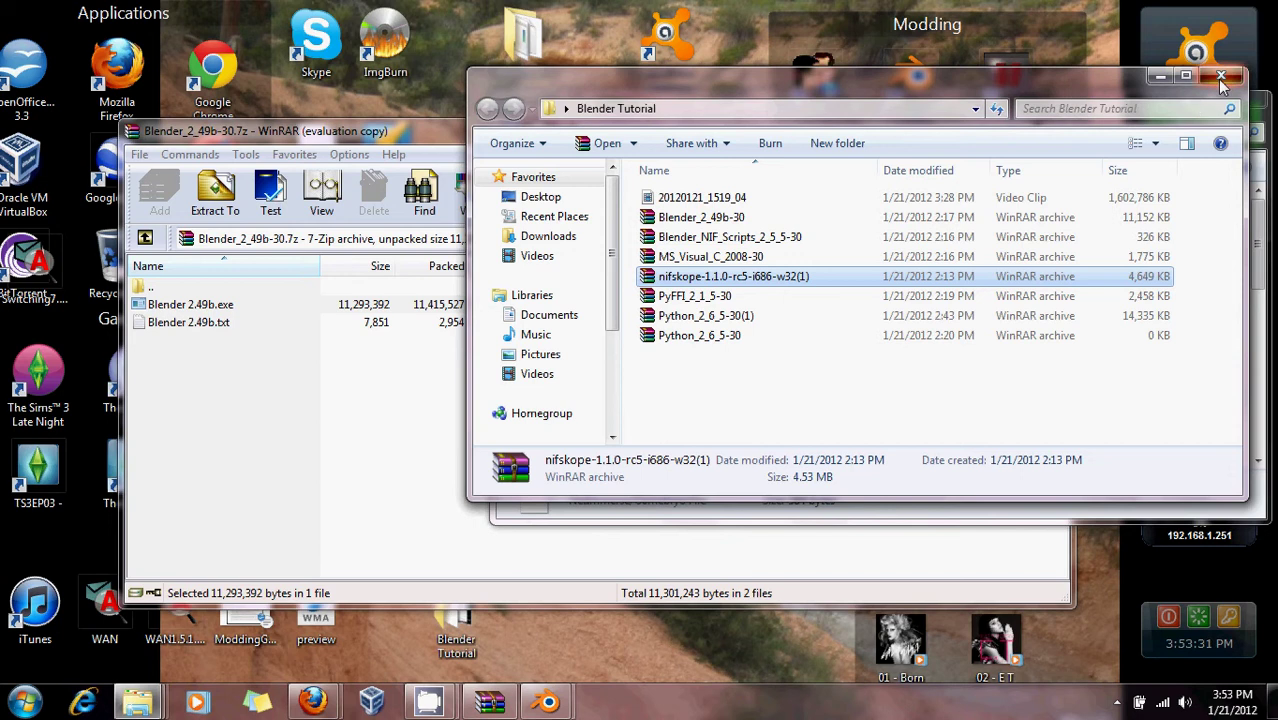
pyautogui.click(1221, 75)
pyautogui.click(1245, 113)
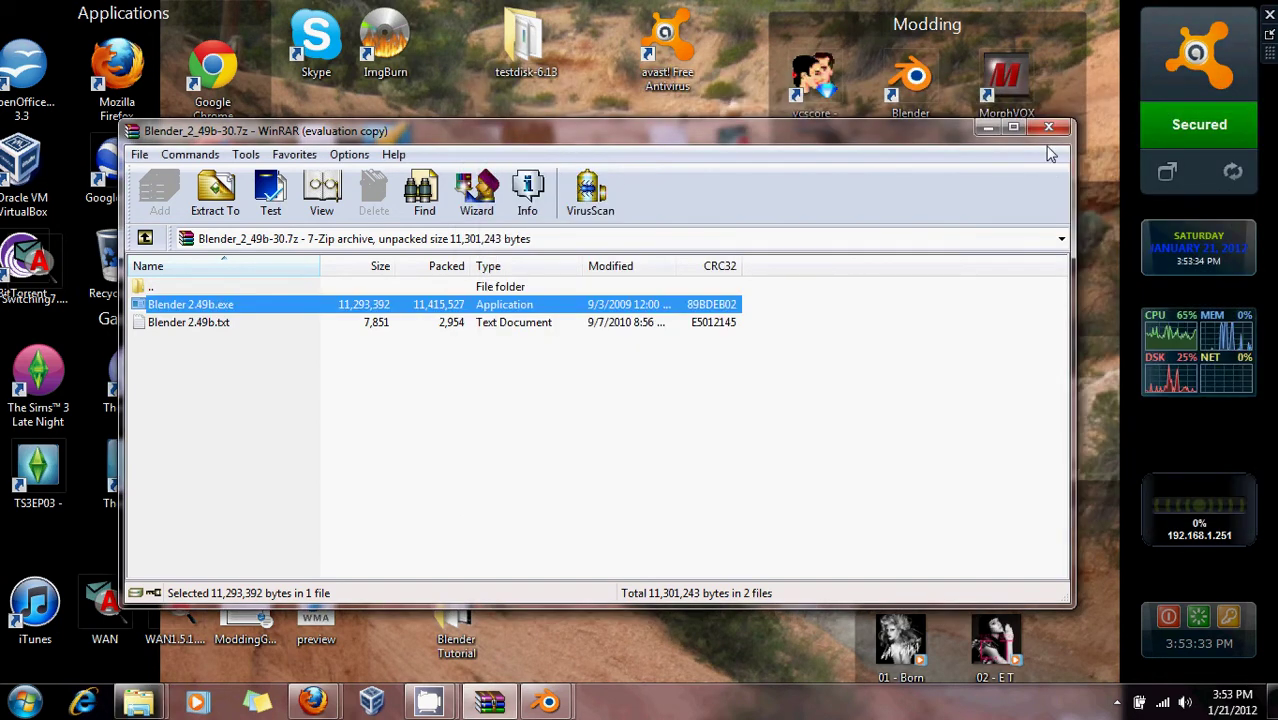
pyautogui.click(1047, 129)
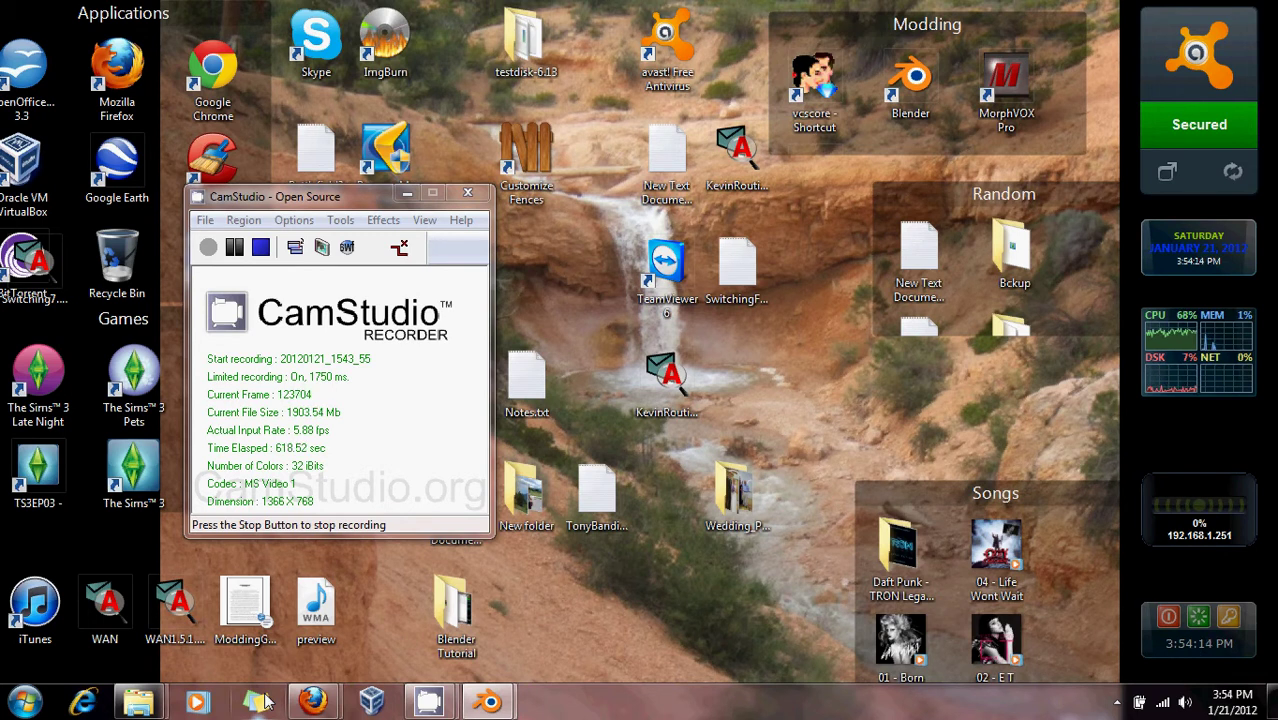
pyautogui.moveTo(138, 702)
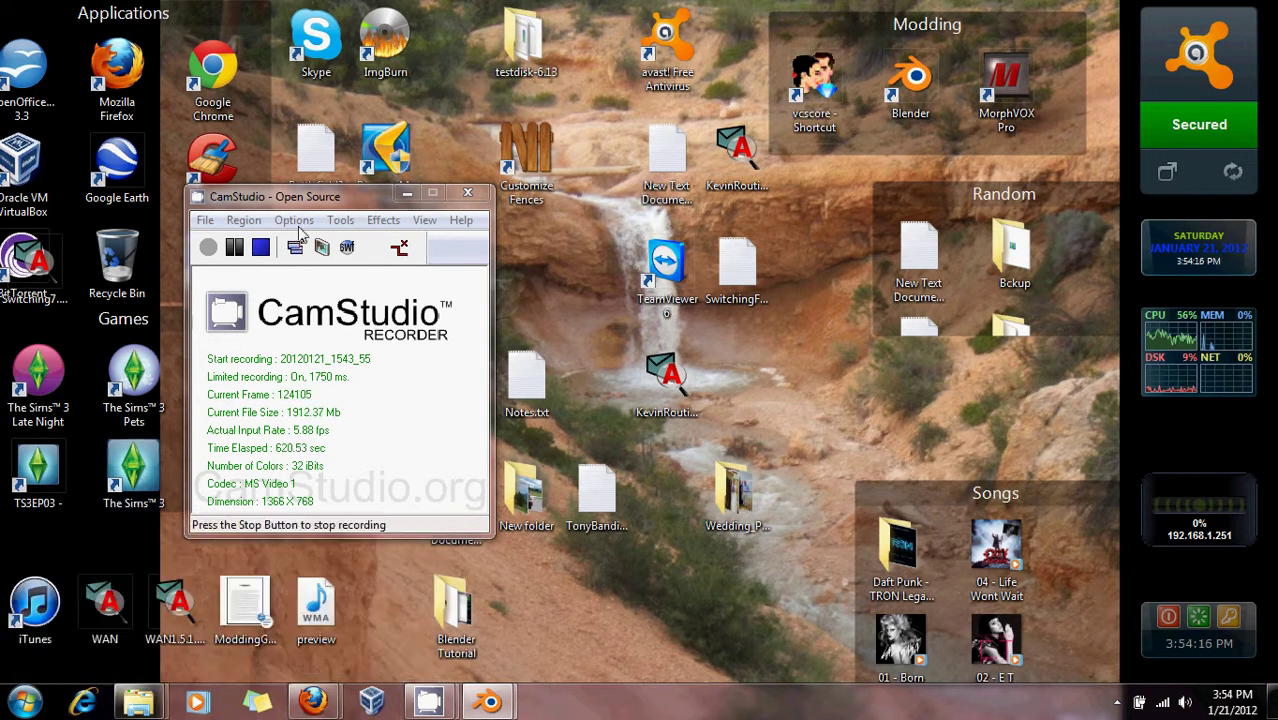